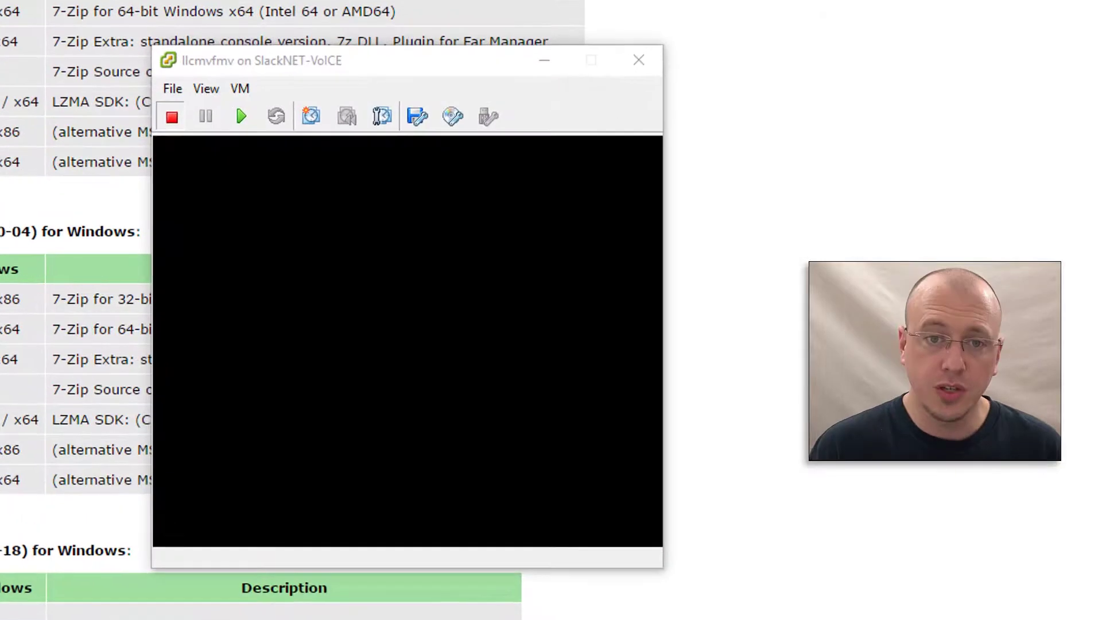
Step: Power on the VM and choose Skip on the installer's Disc Found media test
{"action": "left_click", "coordinate": [241, 116]}
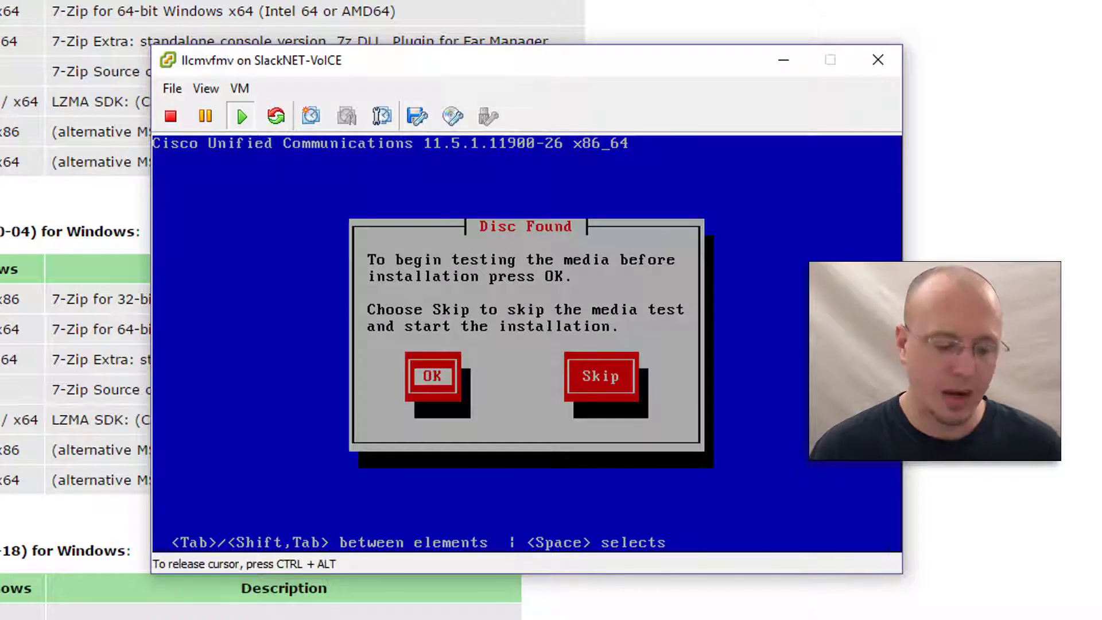
{"action": "key", "text": "Tab"}
{"action": "key", "text": "space"}
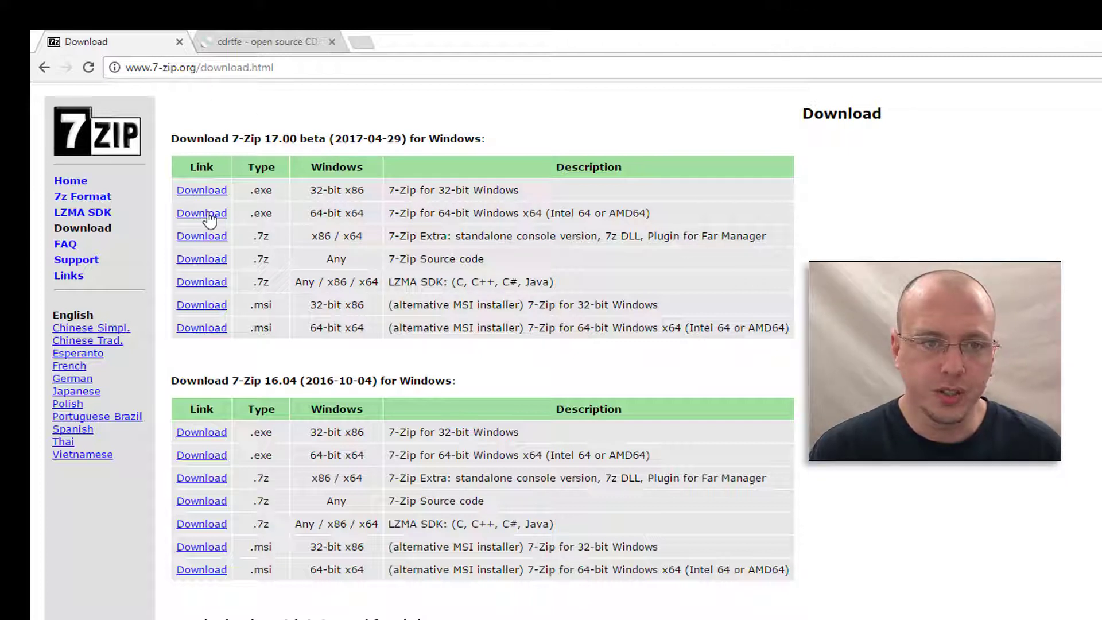
Step: Run the 7-Zip 17.00 beta (x64) installer and install it into C:\Program Files\7-Zip\
{"action": "left_click", "coordinate": [252, 40]}
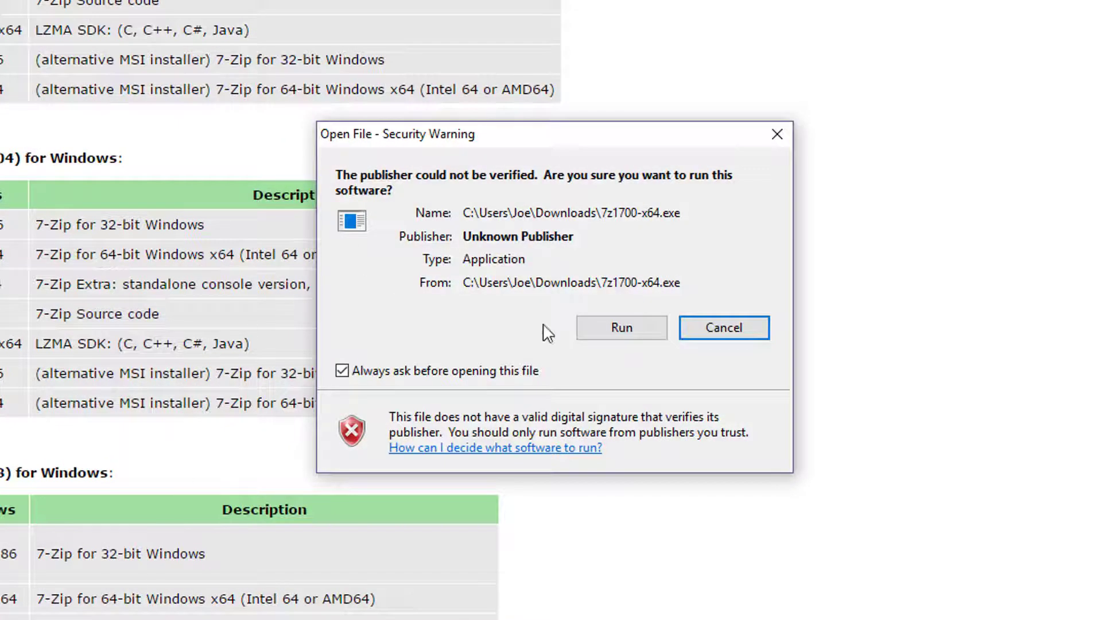
{"action": "left_click", "coordinate": [597, 331]}
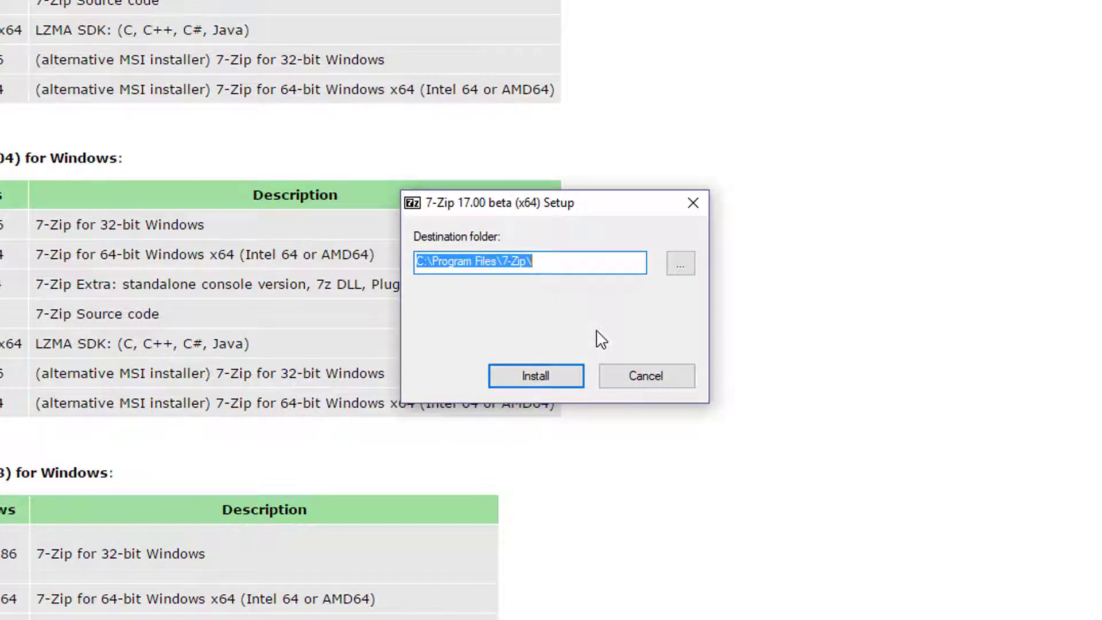
{"action": "left_click", "coordinate": [525, 378]}
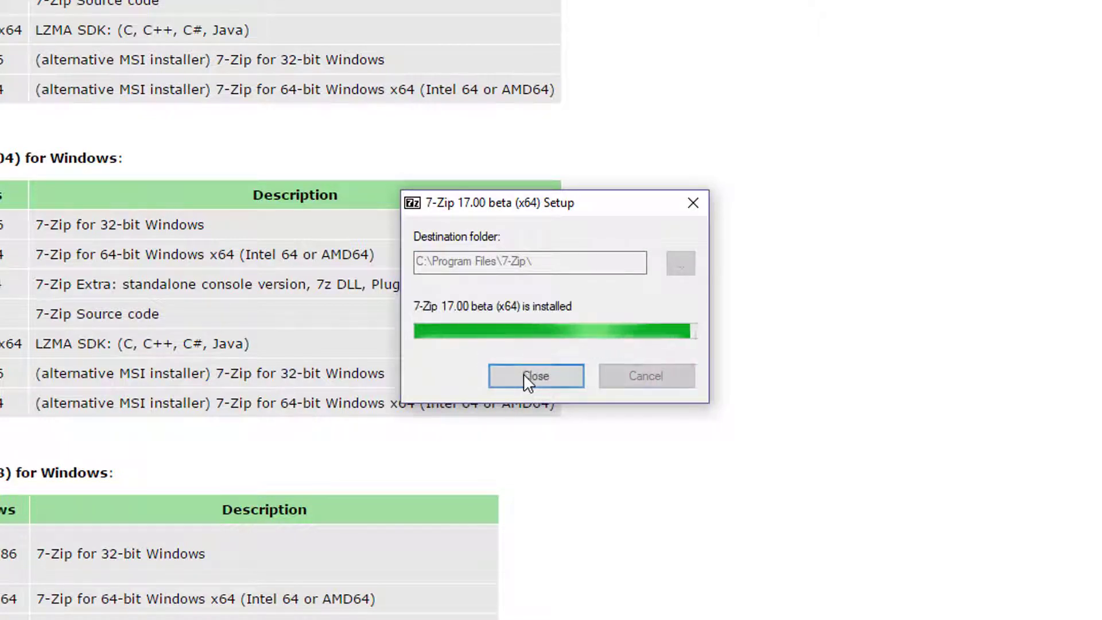
{"action": "left_click", "coordinate": [525, 377]}
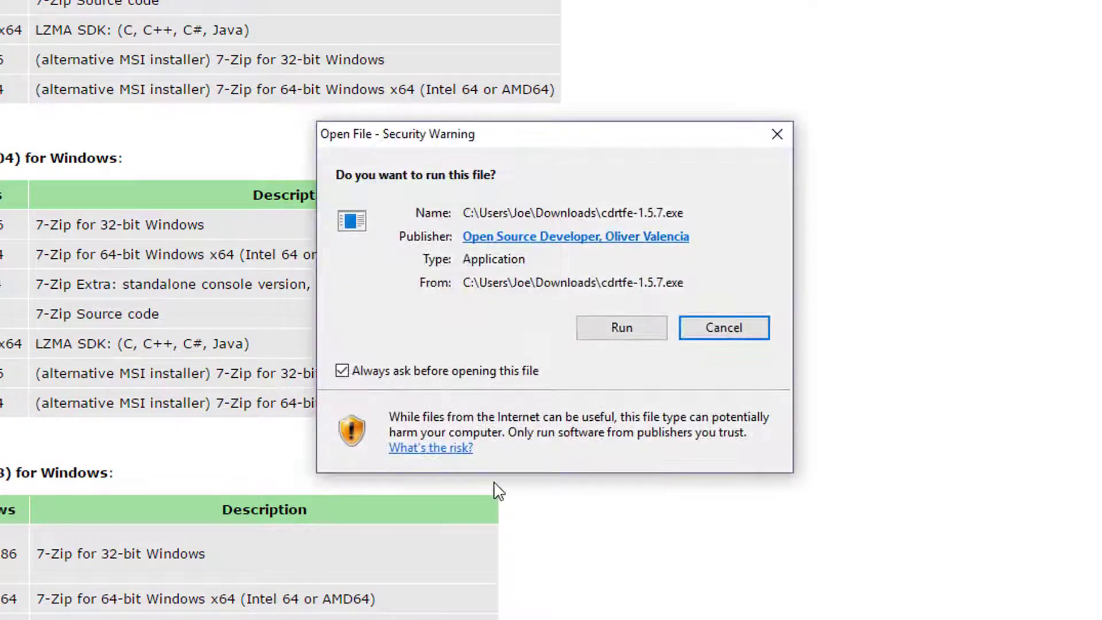
Step: Launch the cdrtfe 1.5.7 setup in English, accept the licence and keep the default folder
{"action": "left_click", "coordinate": [604, 329]}
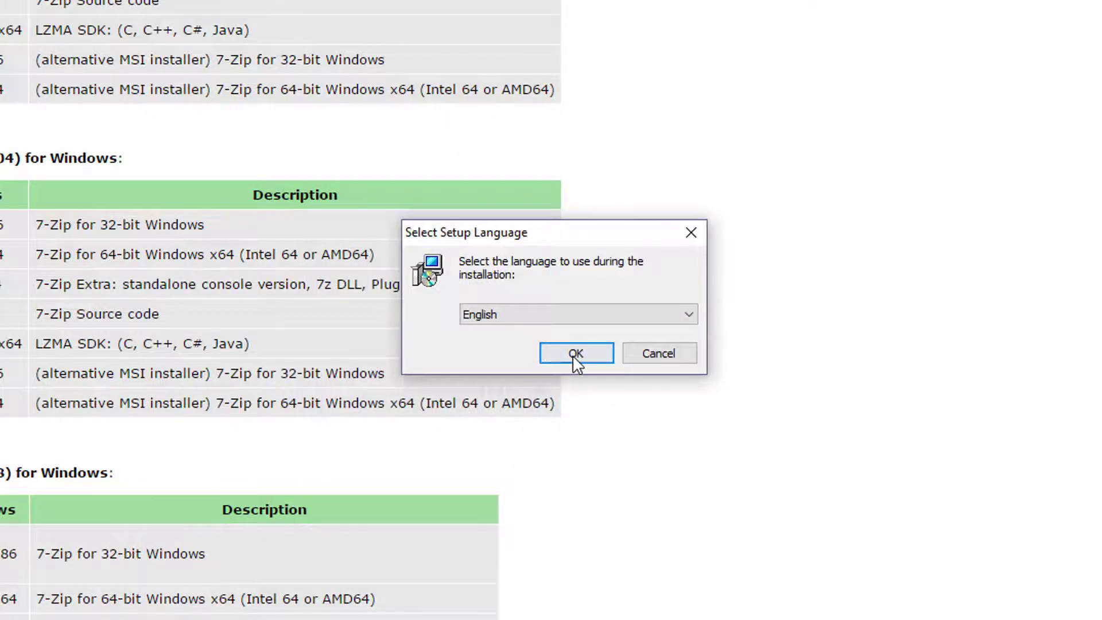
{"action": "left_click", "coordinate": [575, 353]}
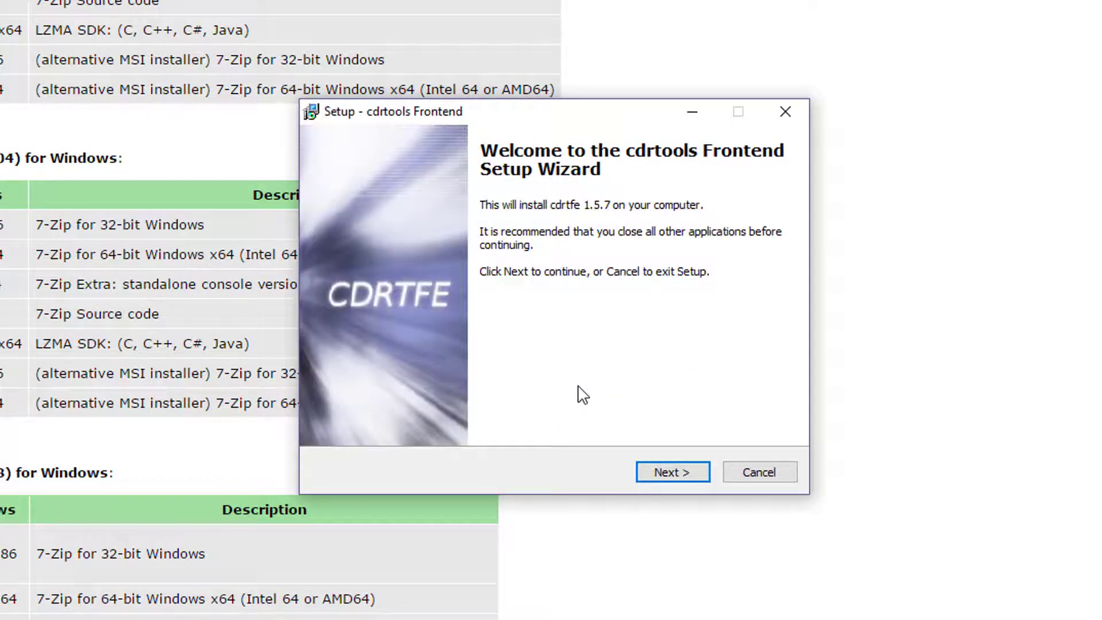
{"action": "left_click", "coordinate": [667, 476]}
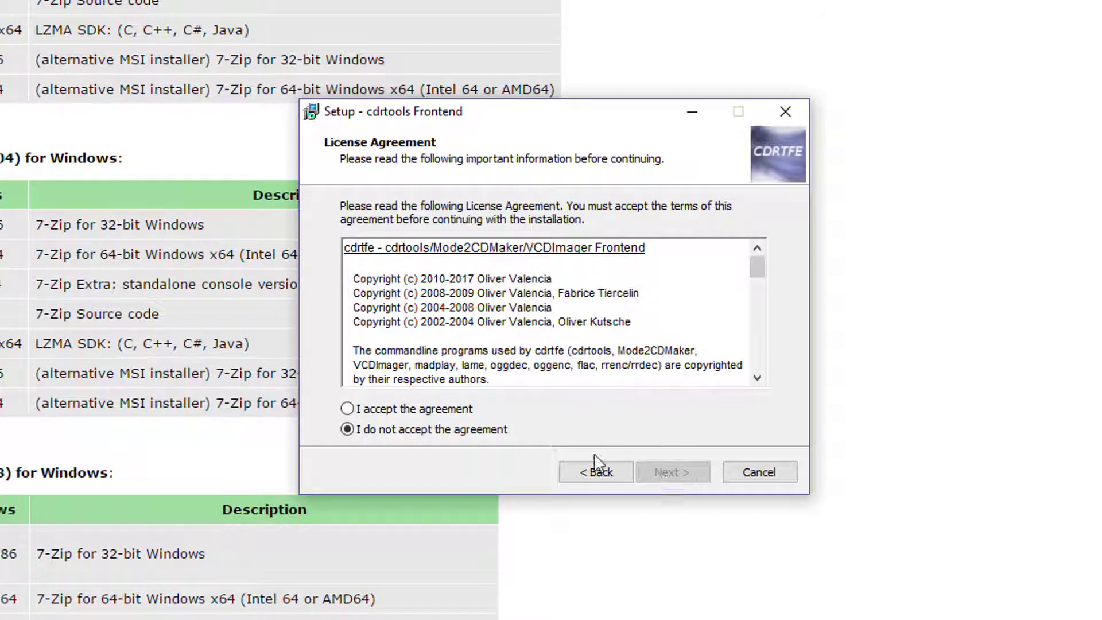
{"action": "left_click", "coordinate": [423, 409]}
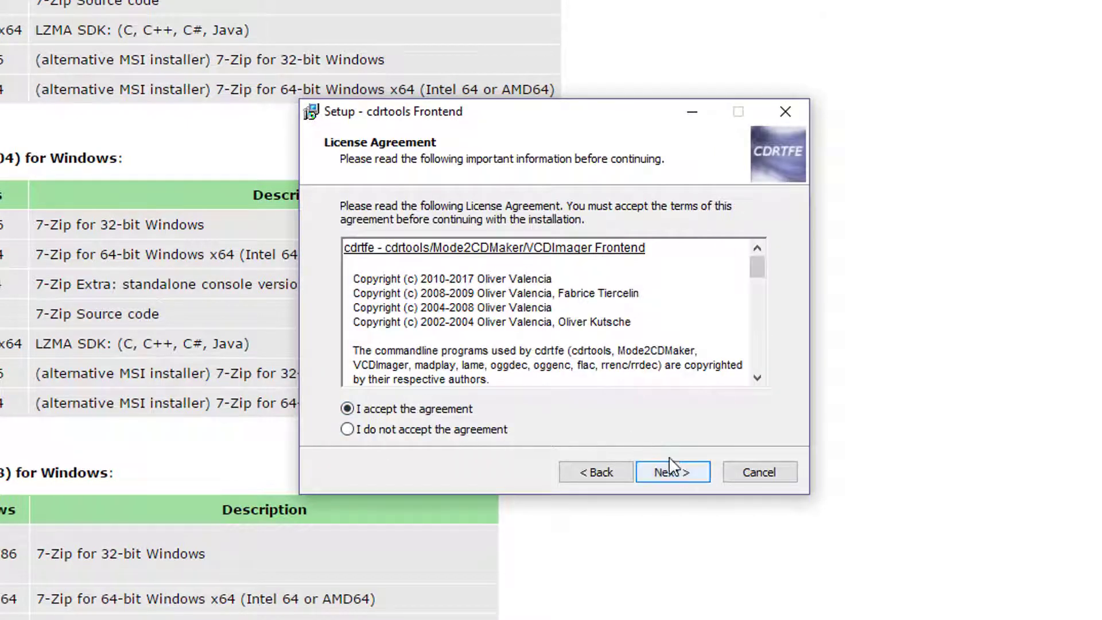
{"action": "left_click", "coordinate": [674, 477]}
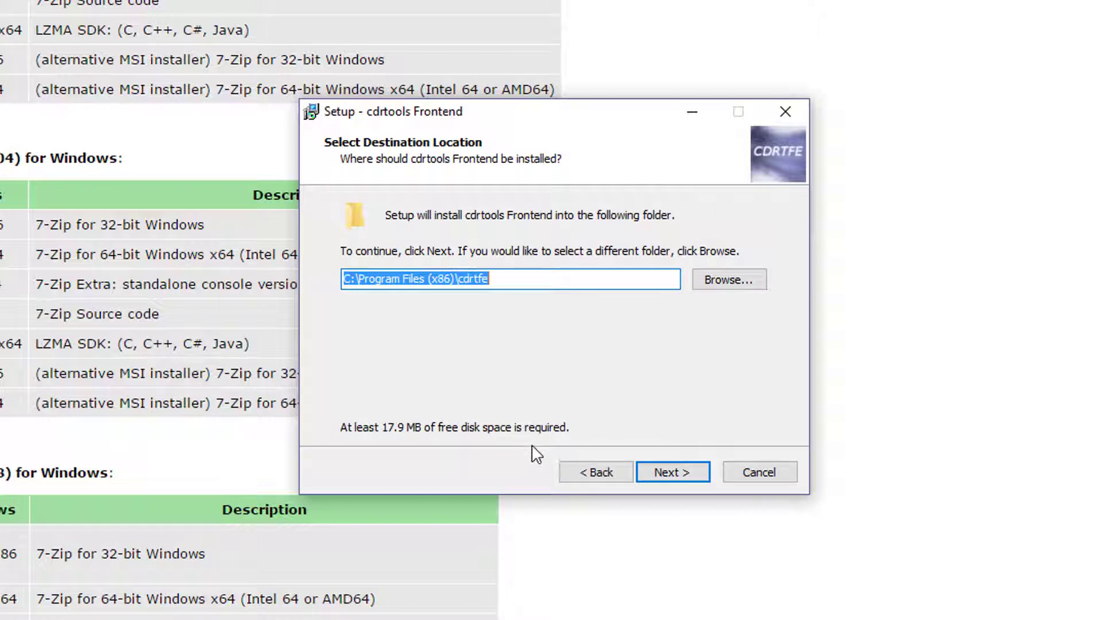
{"action": "left_click", "coordinate": [673, 476]}
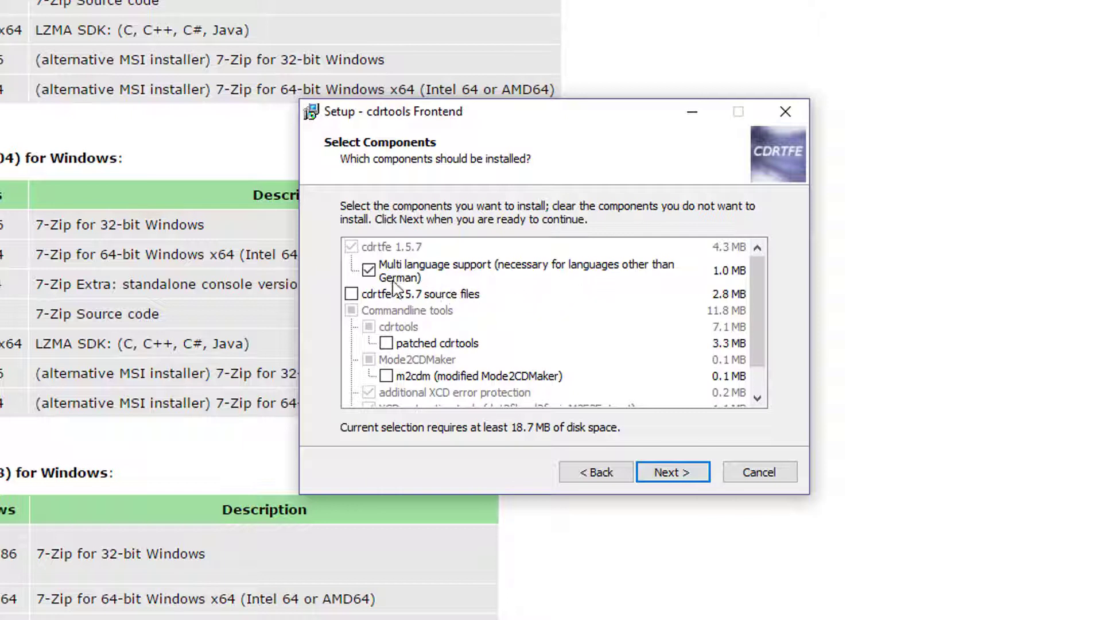
Step: Keep the default components, Start Menu folder and desktop shortcut, then install and finish
{"action": "scroll", "coordinate": [500, 313], "scroll_direction": "down", "scroll_amount": 1}
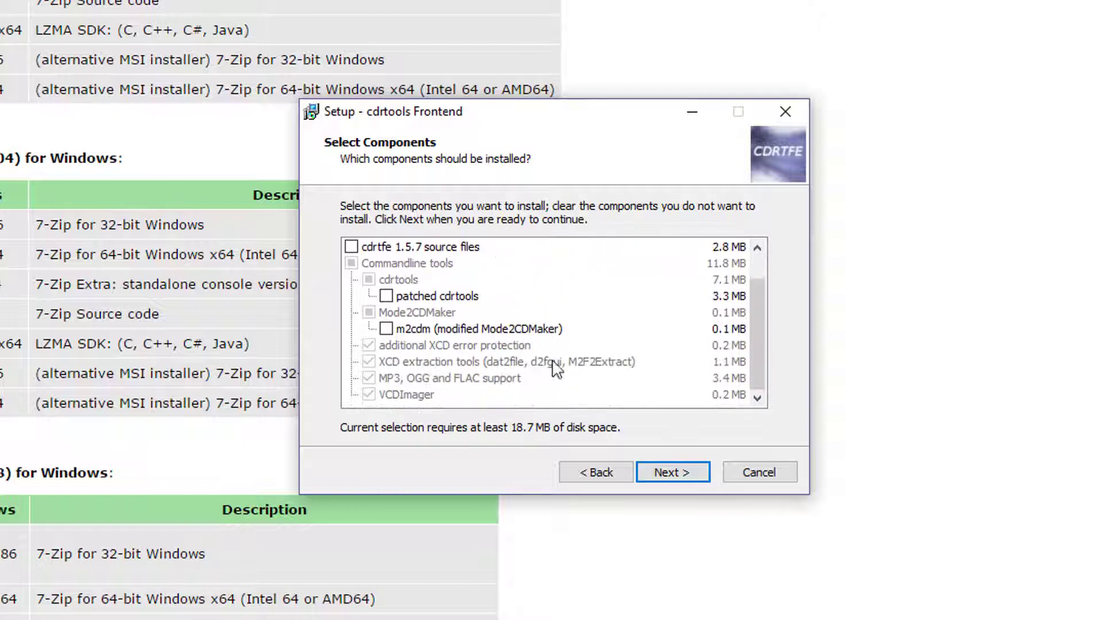
{"action": "left_click", "coordinate": [689, 481]}
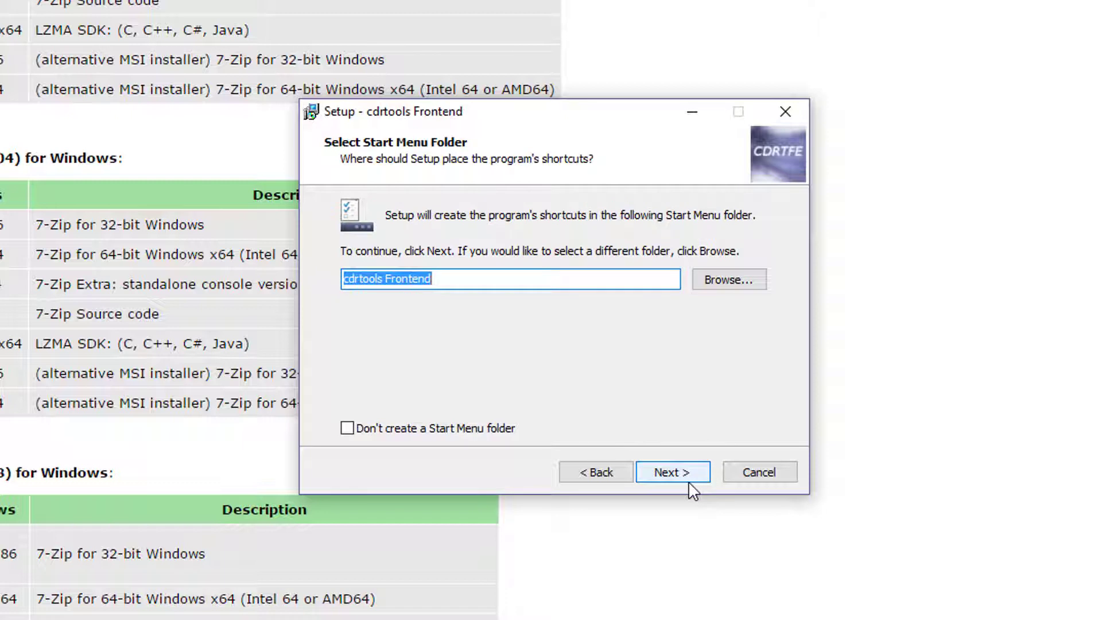
{"action": "left_click", "coordinate": [688, 481]}
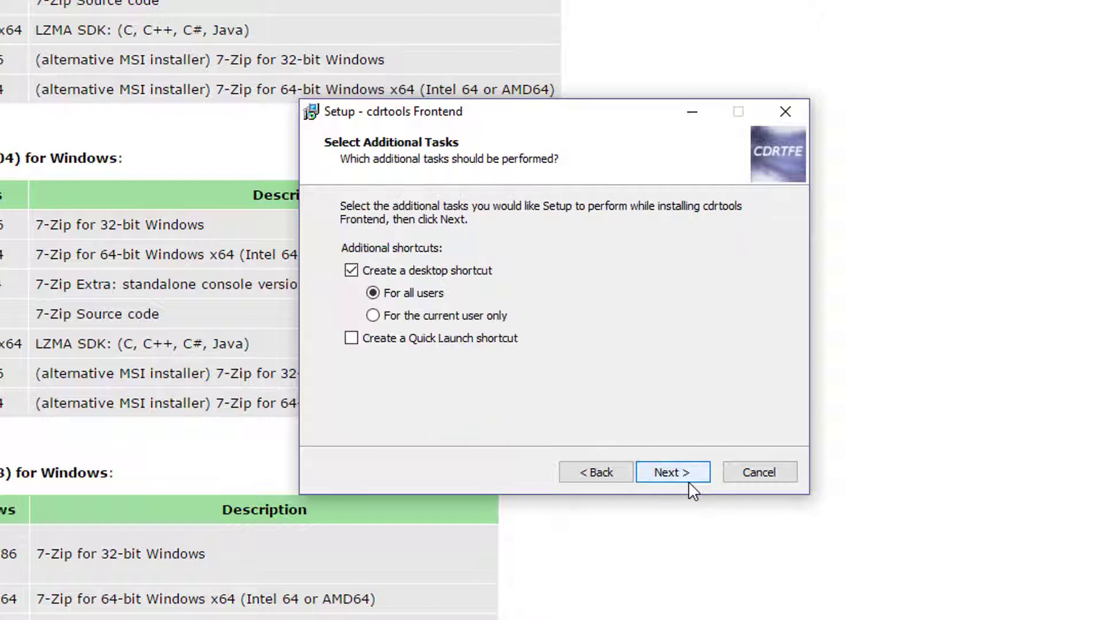
{"action": "left_click", "coordinate": [688, 483]}
{"action": "left_click", "coordinate": [688, 482]}
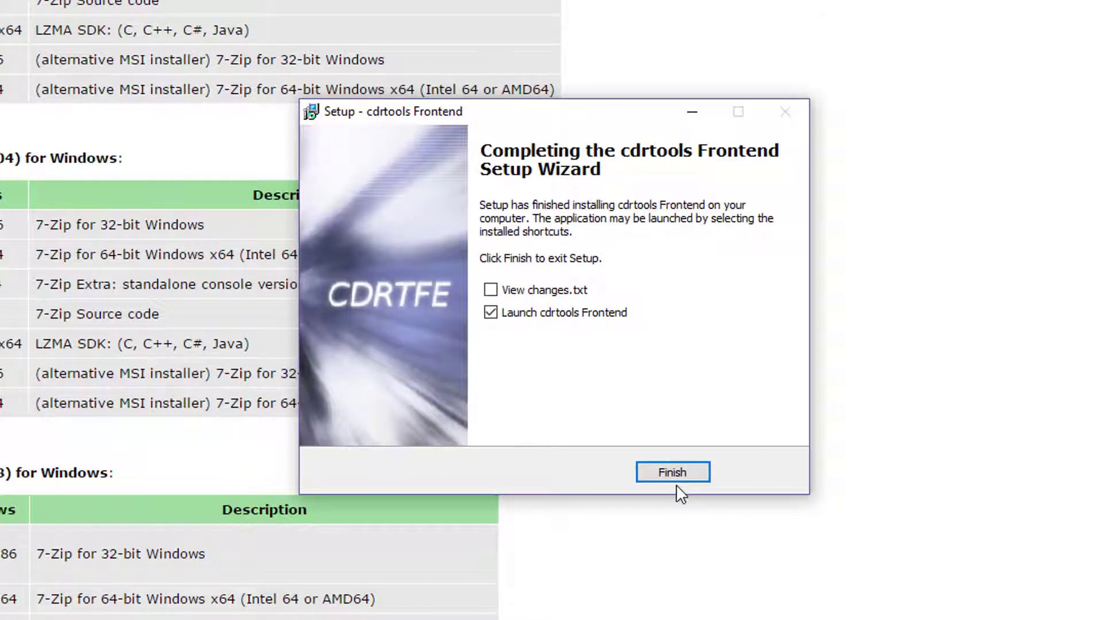
{"action": "left_click", "coordinate": [671, 479]}
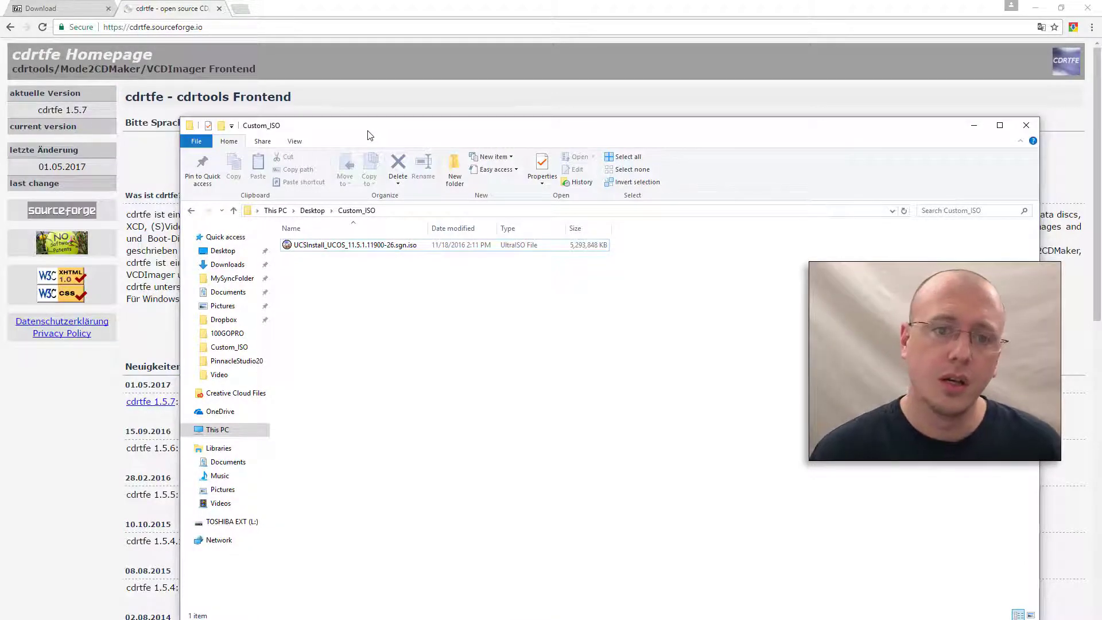
{"action": "left_click", "coordinate": [390, 245]}
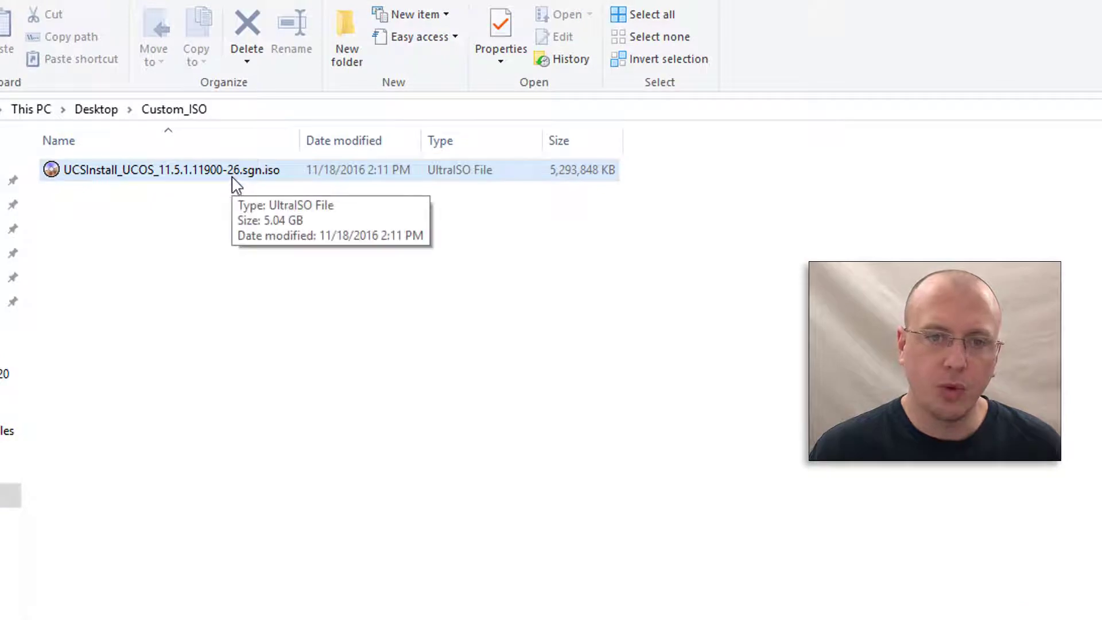
{"action": "double_click", "coordinate": [235, 172]}
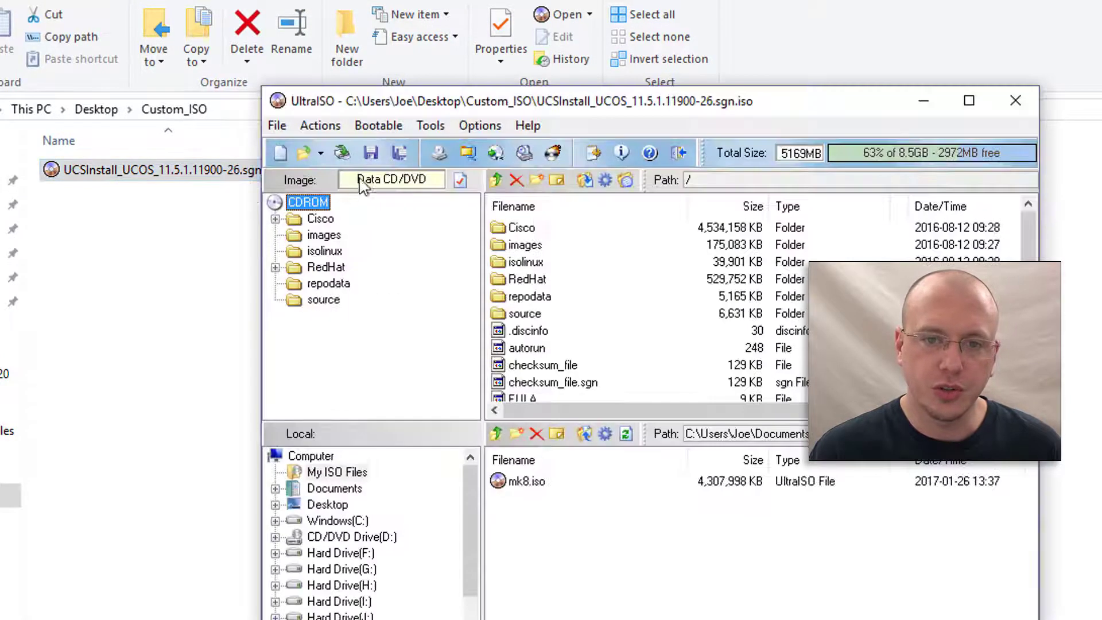
{"action": "left_click_drag", "start_coordinate": [485, 105], "coordinate": [326, 164]}
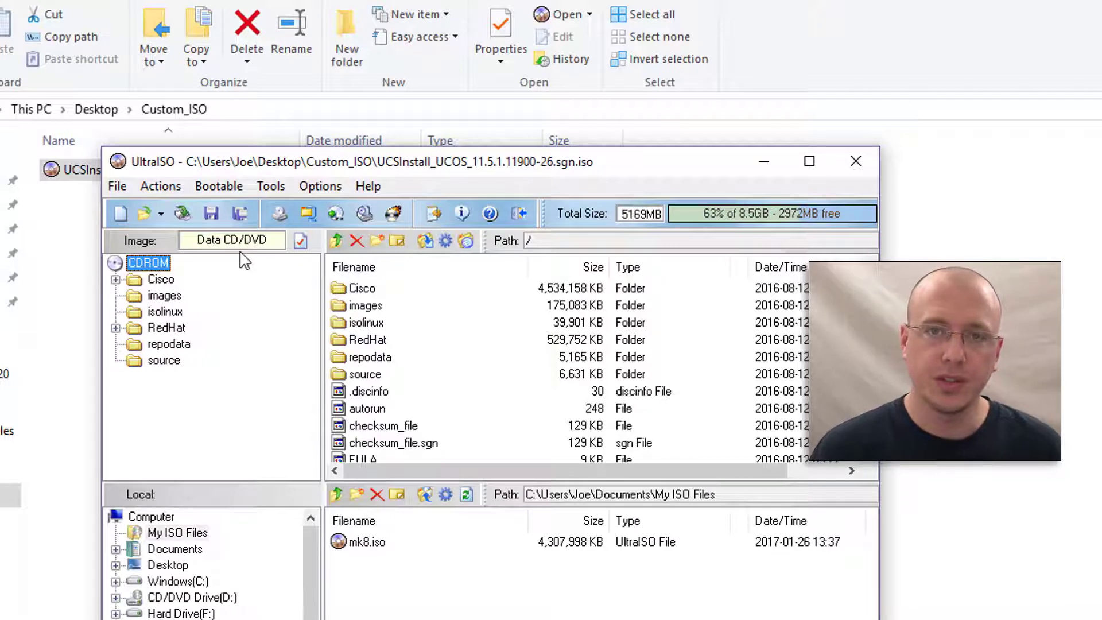
{"action": "key", "text": "alt+F4"}
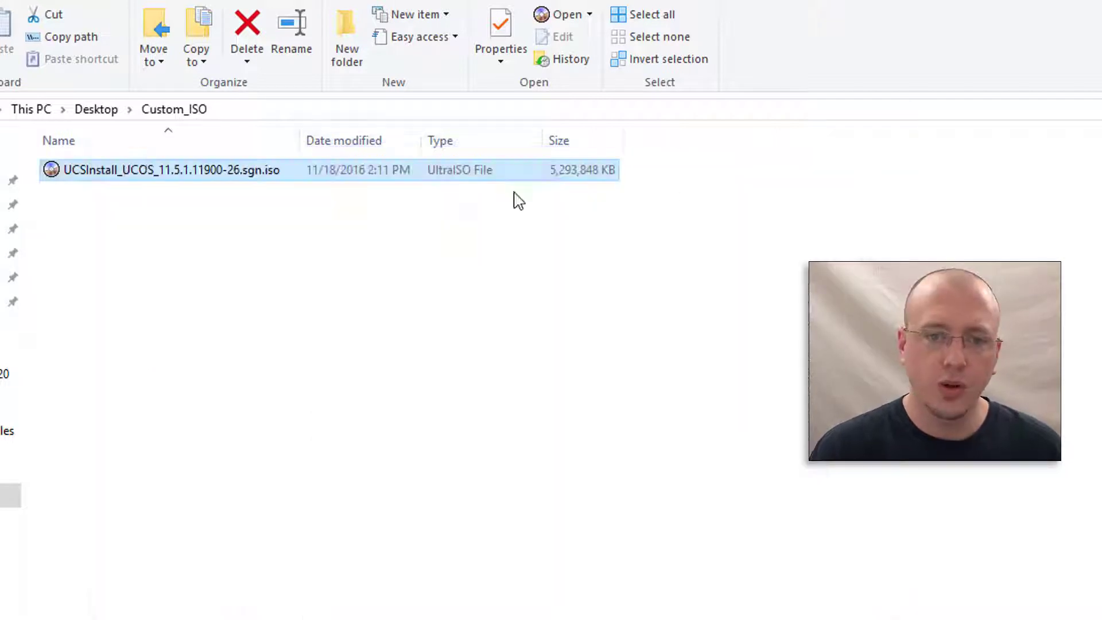
Step: Extract the UCSInstall ISO into a same-named folder inside Custom_ISO
{"action": "double_click", "coordinate": [221, 171]}
{"action": "right_click", "coordinate": [221, 171]}
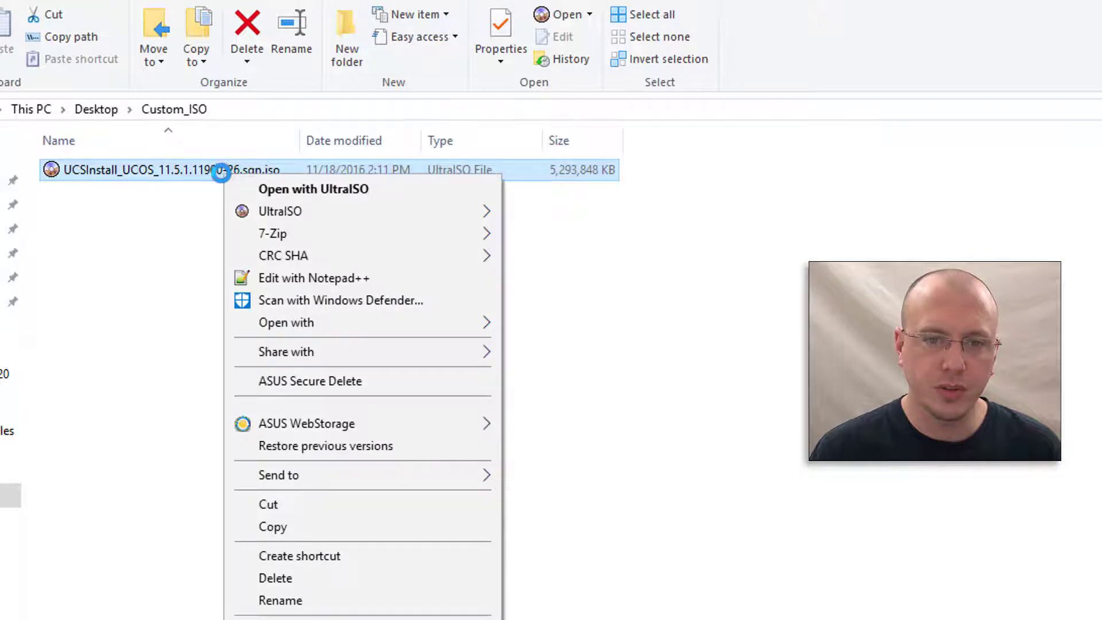
{"action": "mouse_move", "coordinate": [355, 238]}
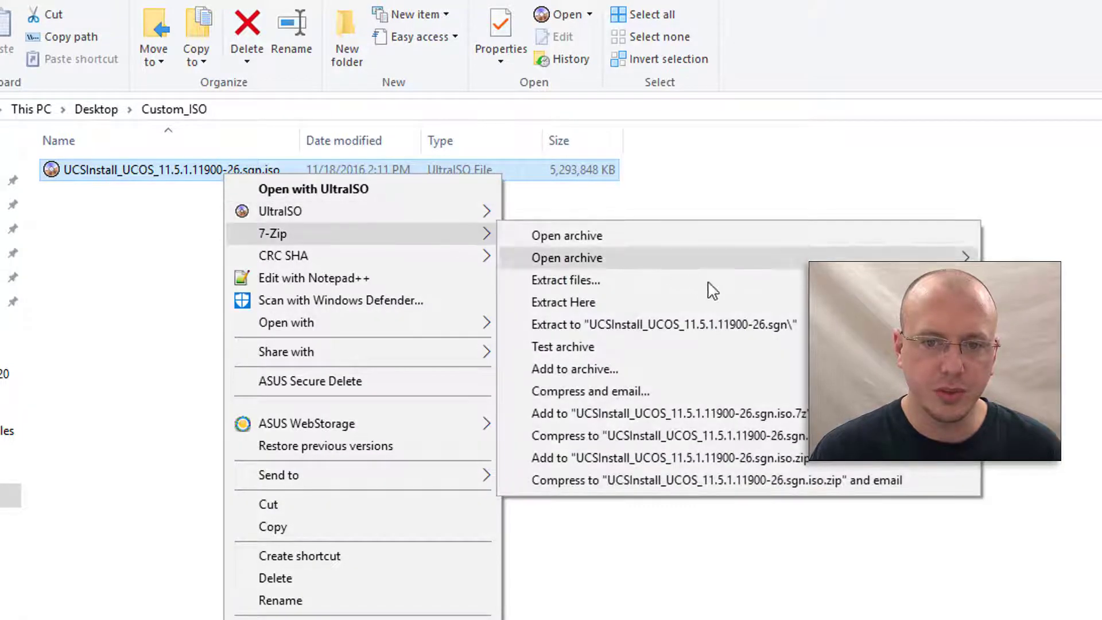
{"action": "left_click", "coordinate": [717, 325]}
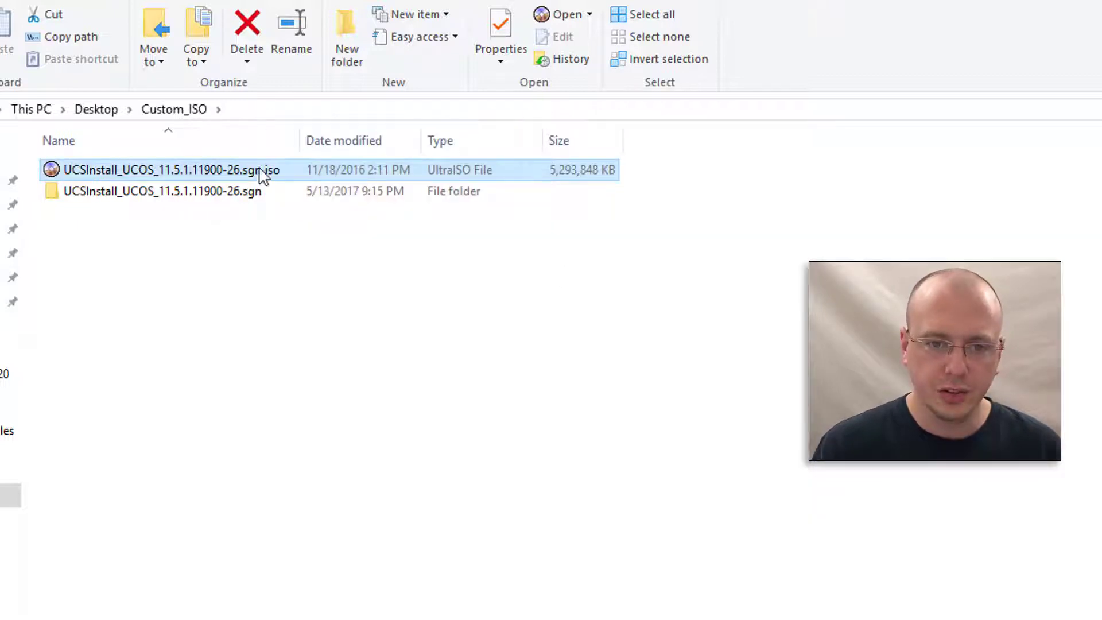
Step: Locate isolinux.bin in the extracted installer's isolinux folder
{"action": "double_click", "coordinate": [254, 194]}
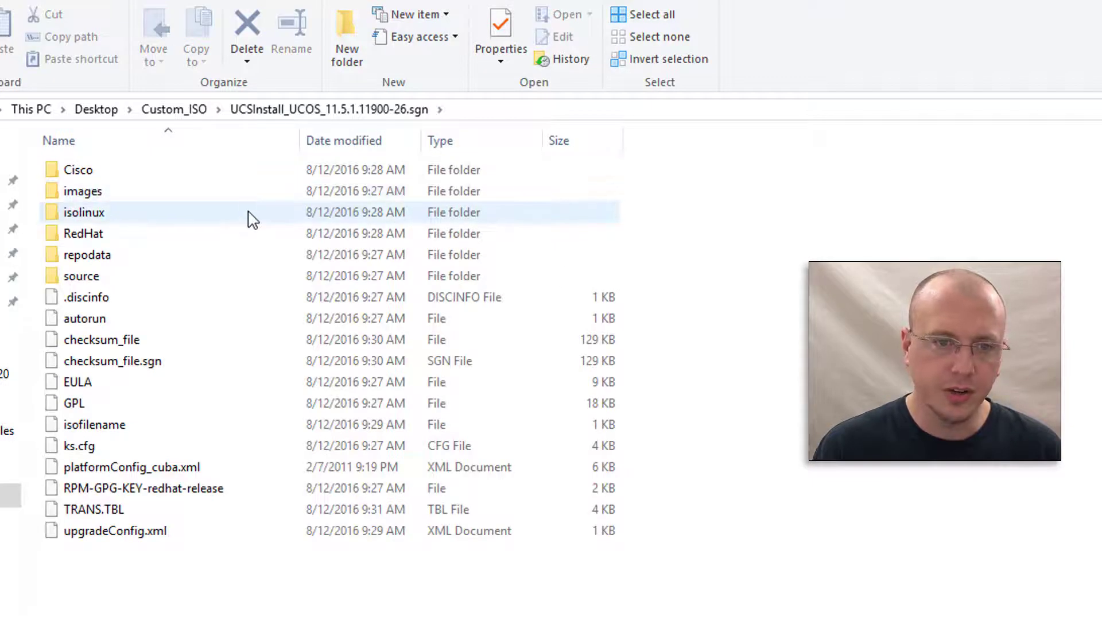
{"action": "double_click", "coordinate": [250, 214]}
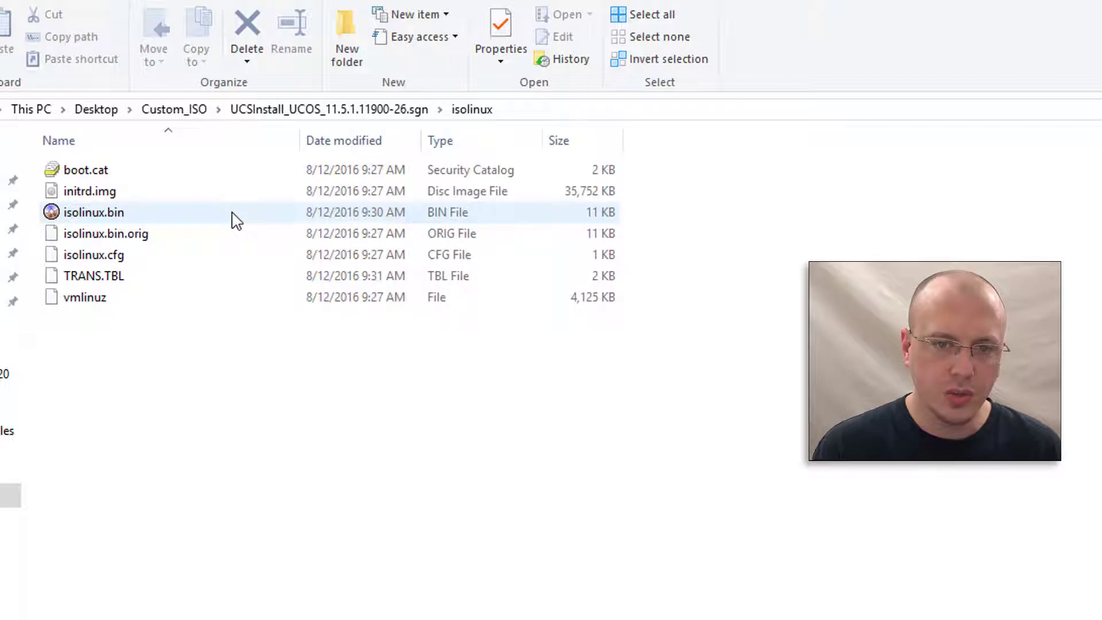
{"action": "right_click", "coordinate": [232, 214]}
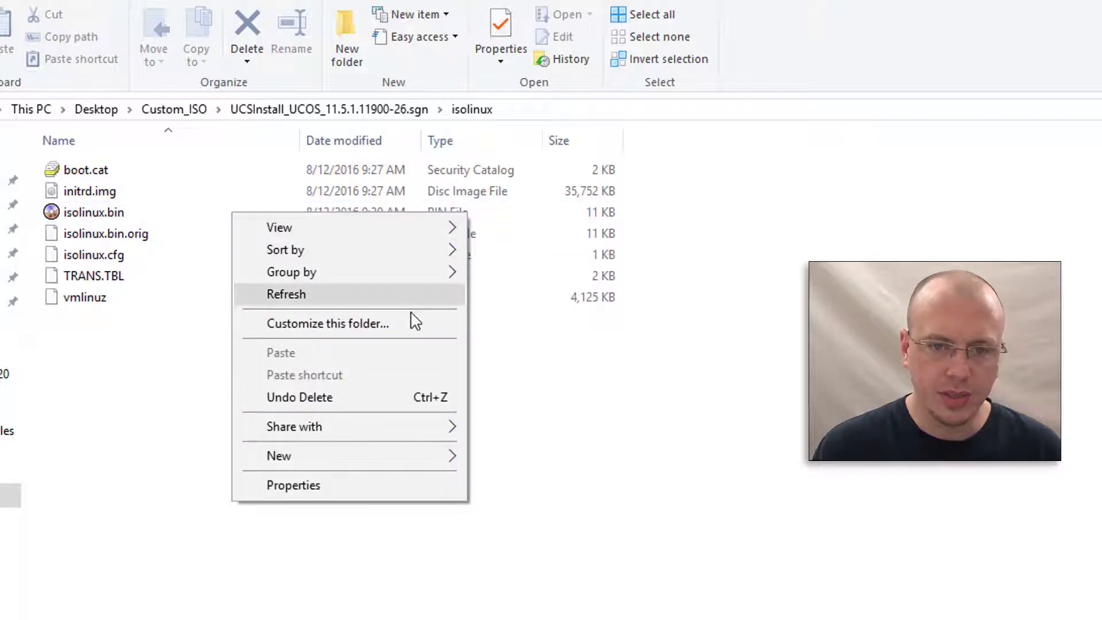
{"action": "left_click", "coordinate": [120, 213]}
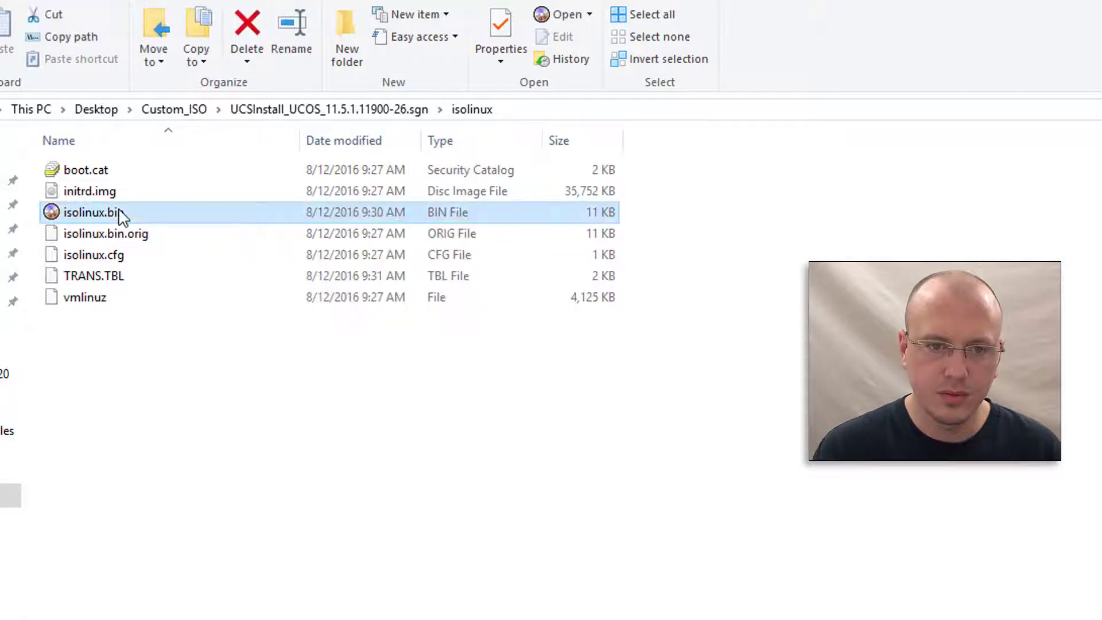
{"action": "right_click", "coordinate": [119, 211]}
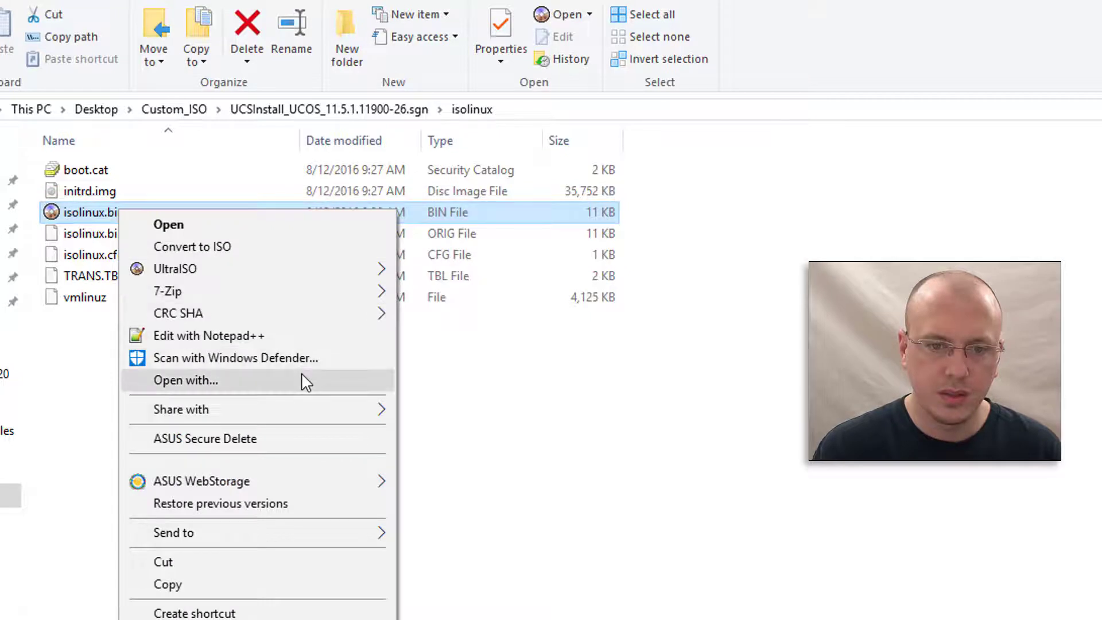
{"action": "key", "text": "Escape"}
Step: Paste isolinux.bin into the Custom_ISO folder
{"action": "left_click", "coordinate": [382, 109]}
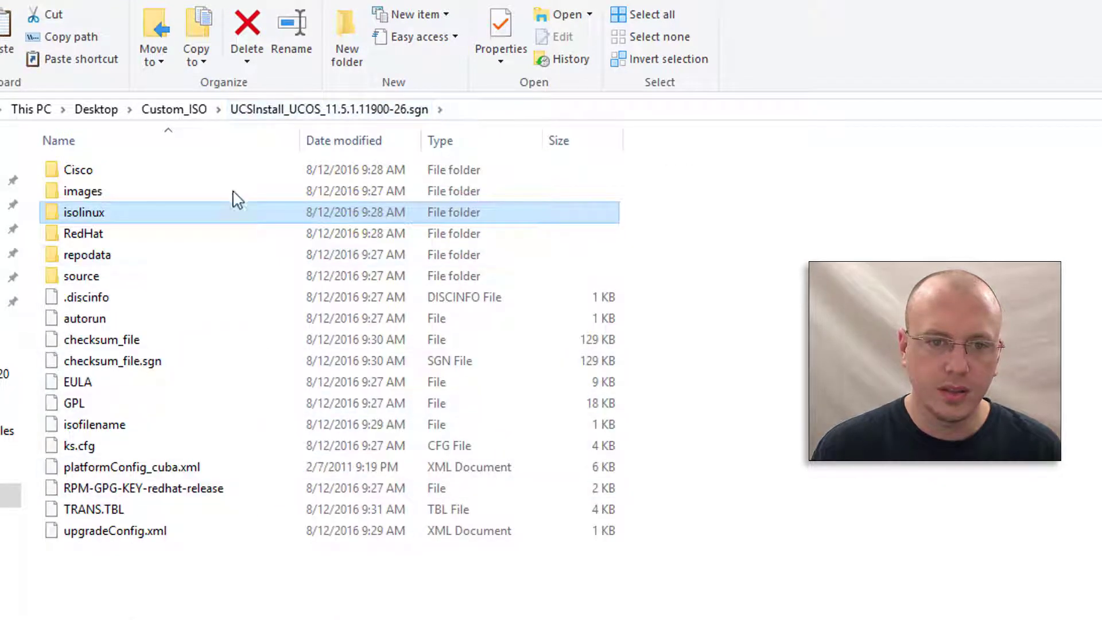
{"action": "left_click", "coordinate": [178, 110]}
{"action": "right_click", "coordinate": [265, 501]}
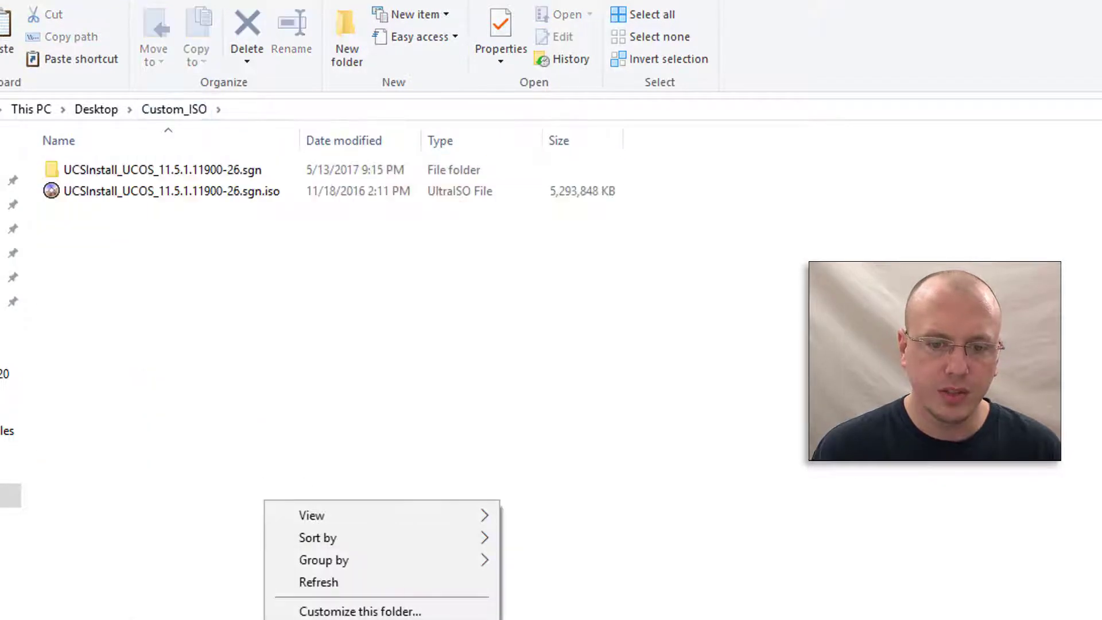
{"action": "left_click", "coordinate": [422, 619]}
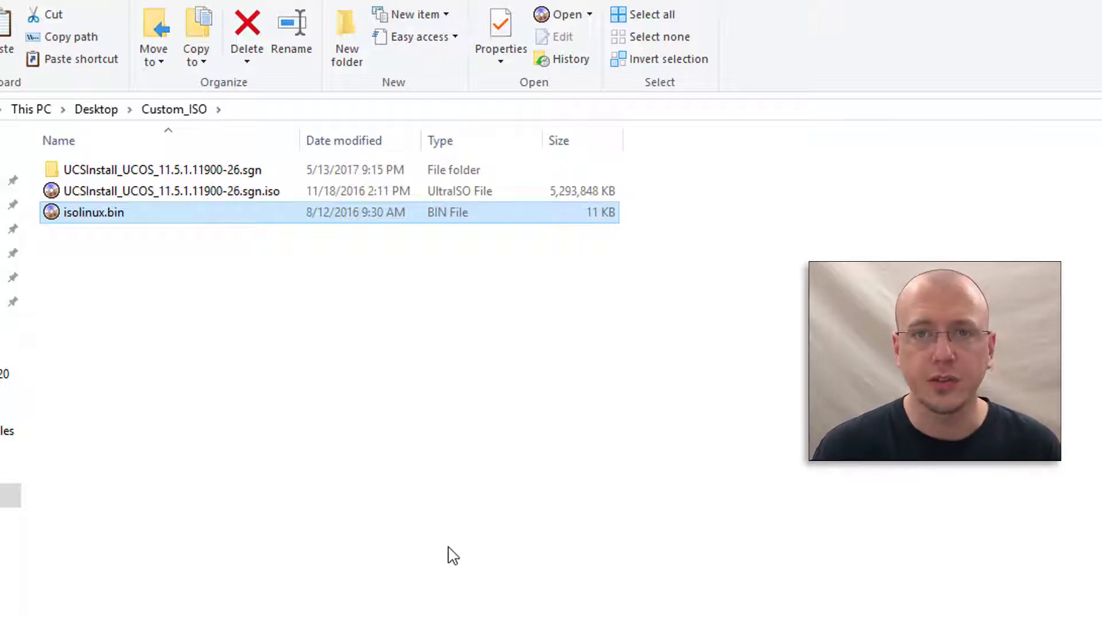
Step: Browse to Cisco\install\conf in UCSInstall_UCOS_11.5.1.11900-26.sgn and select callmanager_product.conf
{"action": "double_click", "coordinate": [261, 176]}
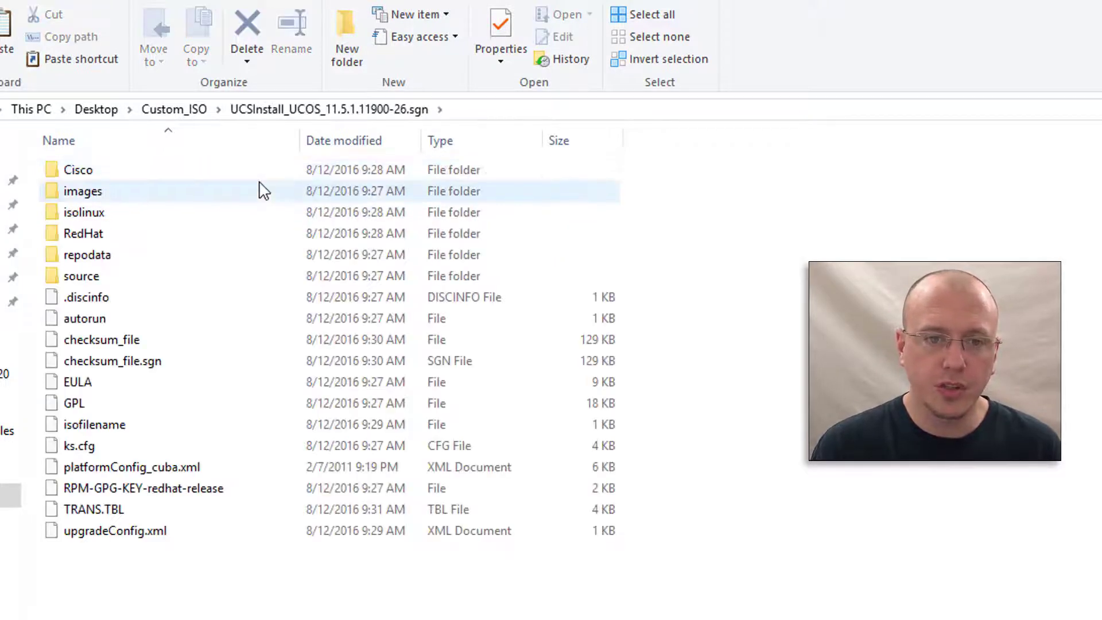
{"action": "double_click", "coordinate": [257, 172]}
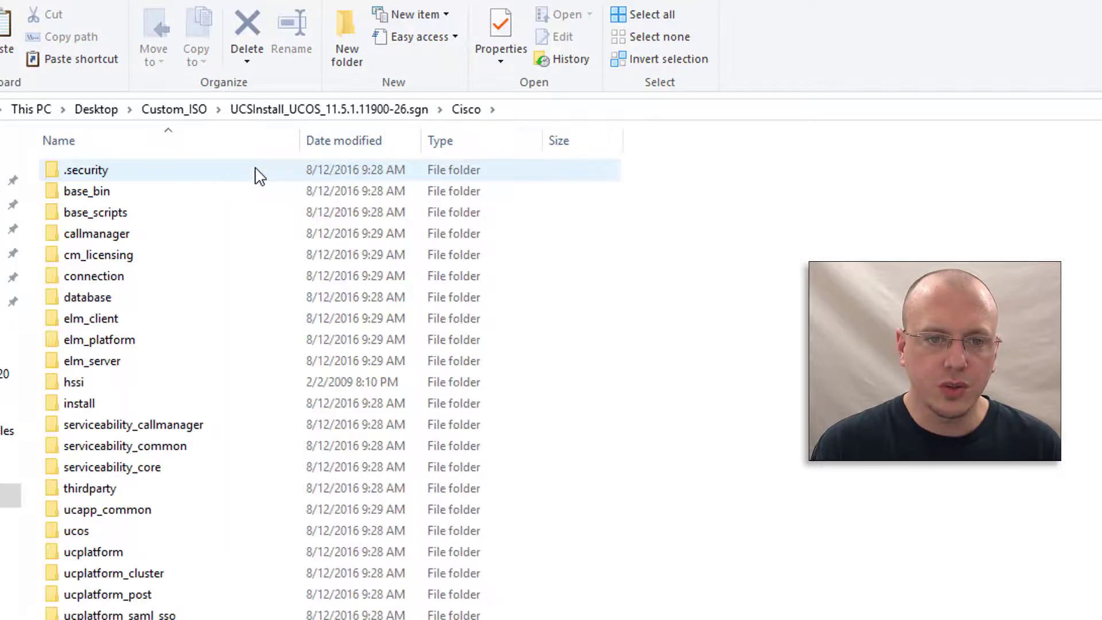
{"action": "double_click", "coordinate": [197, 406]}
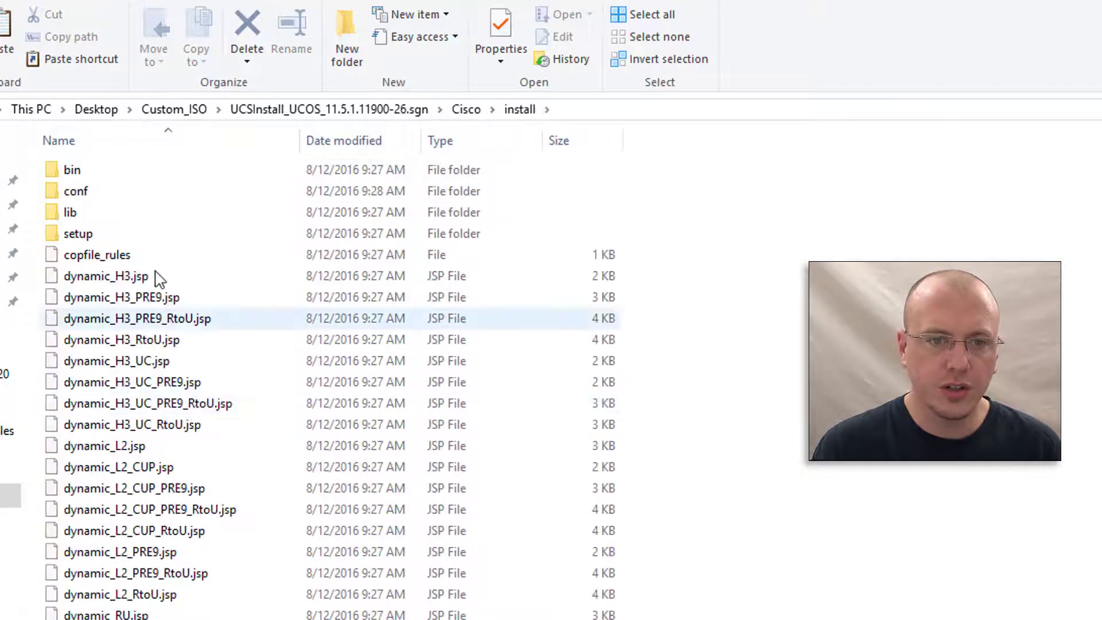
{"action": "double_click", "coordinate": [160, 199]}
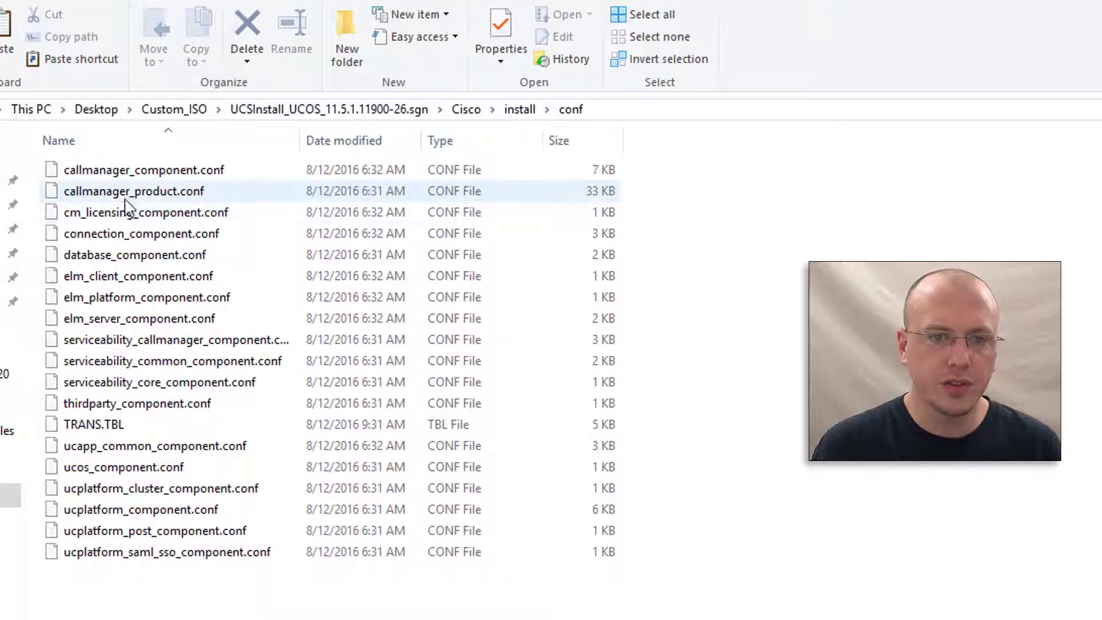
{"action": "left_click", "coordinate": [130, 198]}
{"action": "right_click", "coordinate": [132, 195]}
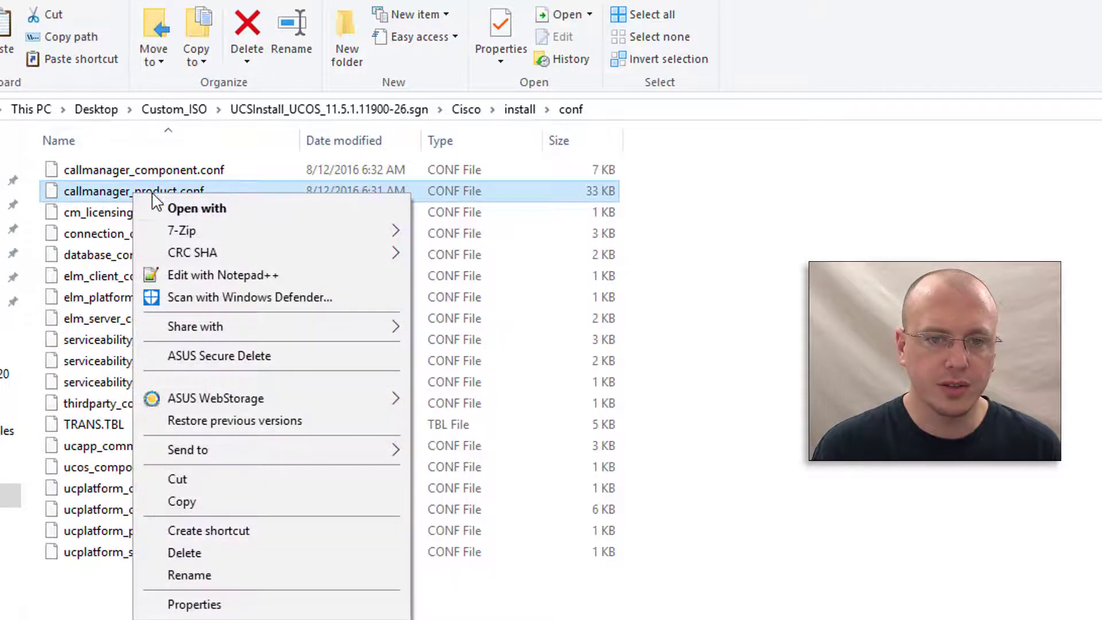
Step: Open callmanager_product.conf in Notepad++, inspect the VMware model on line 131, then close it
{"action": "left_click", "coordinate": [286, 280]}
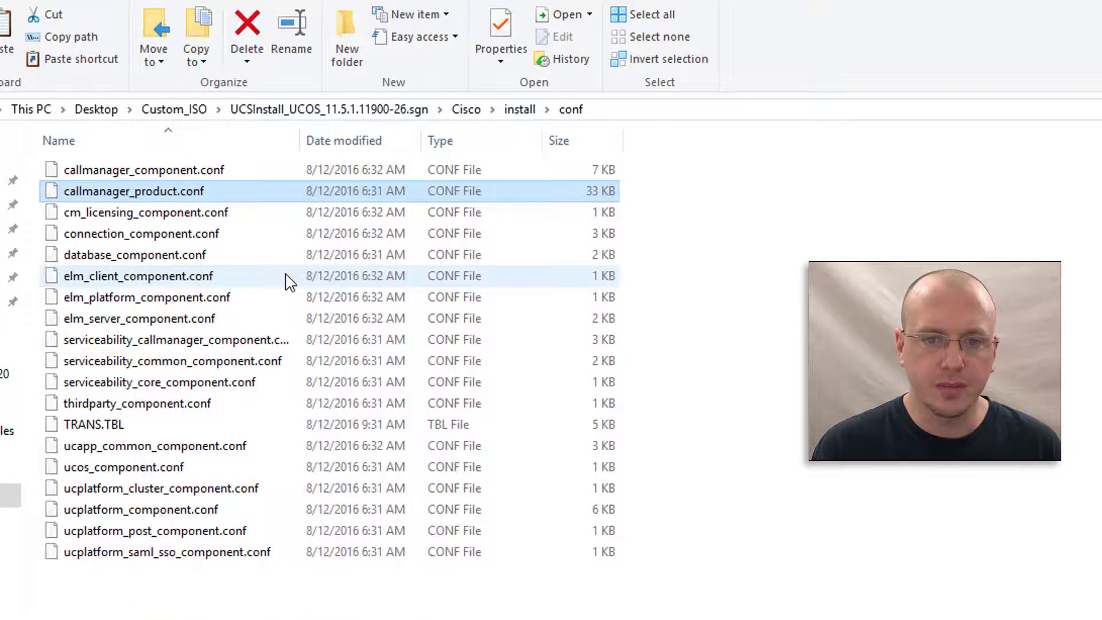
{"action": "scroll", "coordinate": [491, 221], "scroll_direction": "down", "scroll_amount": 20}
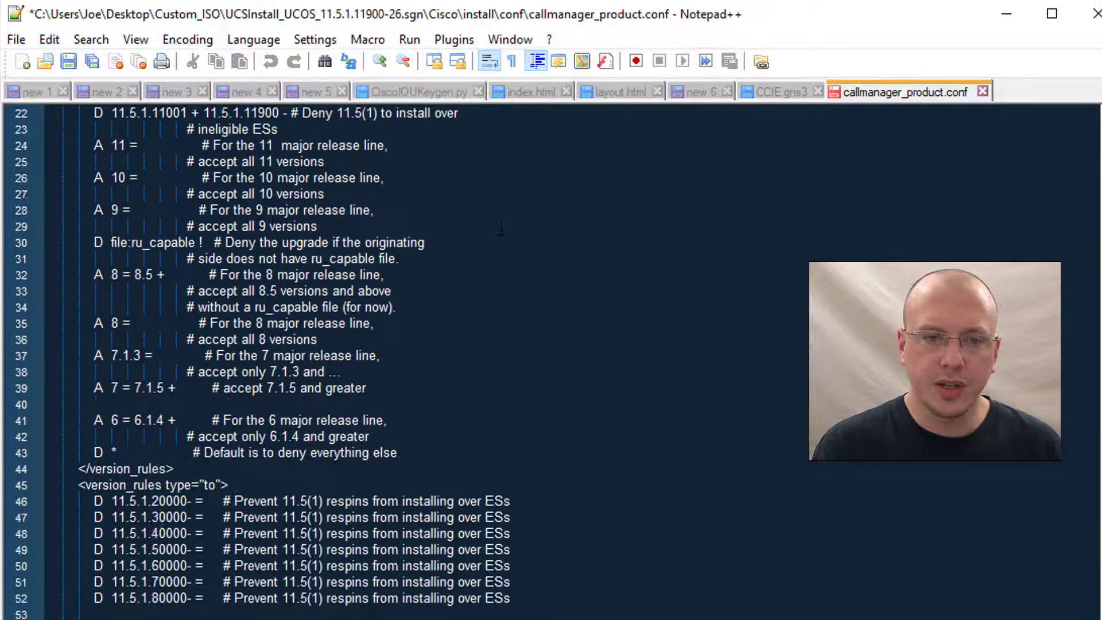
{"action": "scroll", "coordinate": [502, 229], "scroll_direction": "down", "scroll_amount": 9}
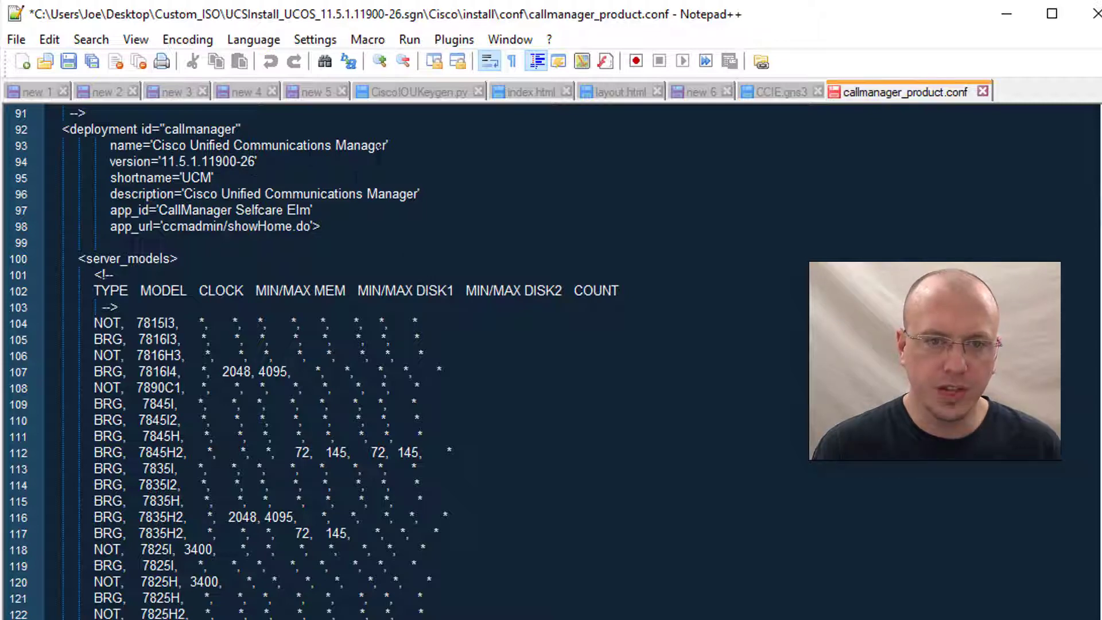
{"action": "scroll", "coordinate": [380, 148], "scroll_direction": "down", "scroll_amount": 6}
{"action": "left_click", "coordinate": [352, 468]}
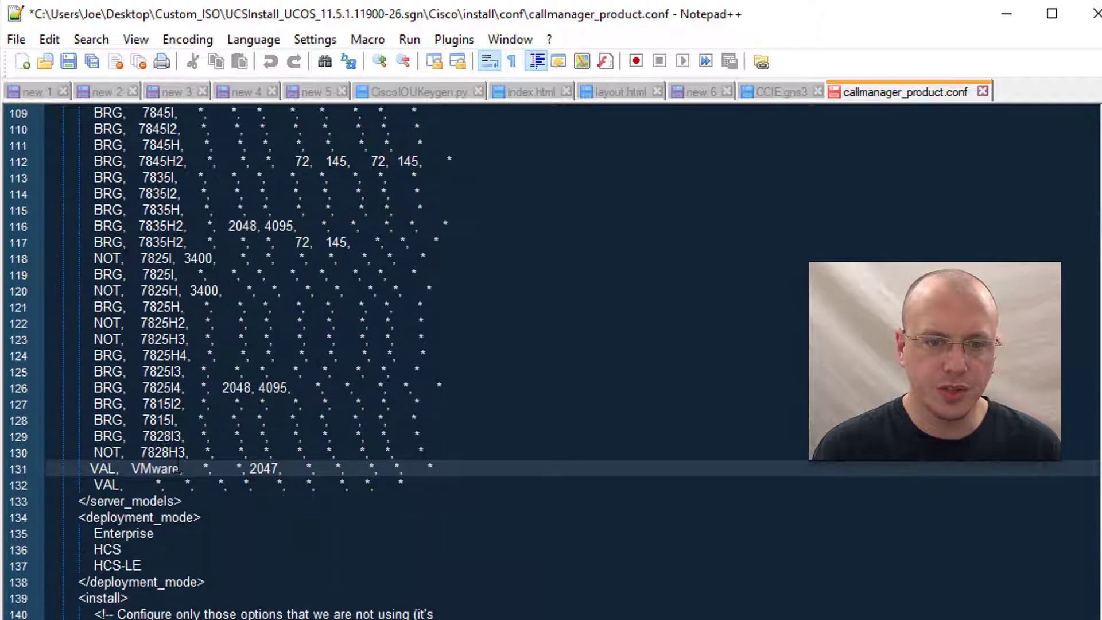
{"action": "left_click", "coordinate": [120, 468]}
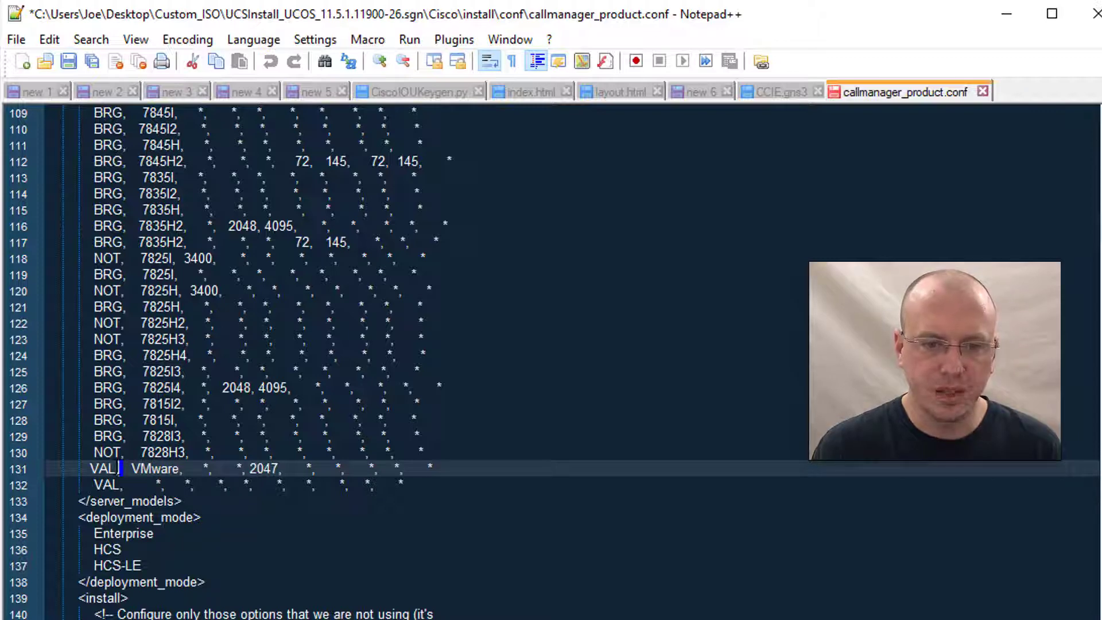
{"action": "scroll", "coordinate": [256, 392], "scroll_direction": "down", "scroll_amount": 20}
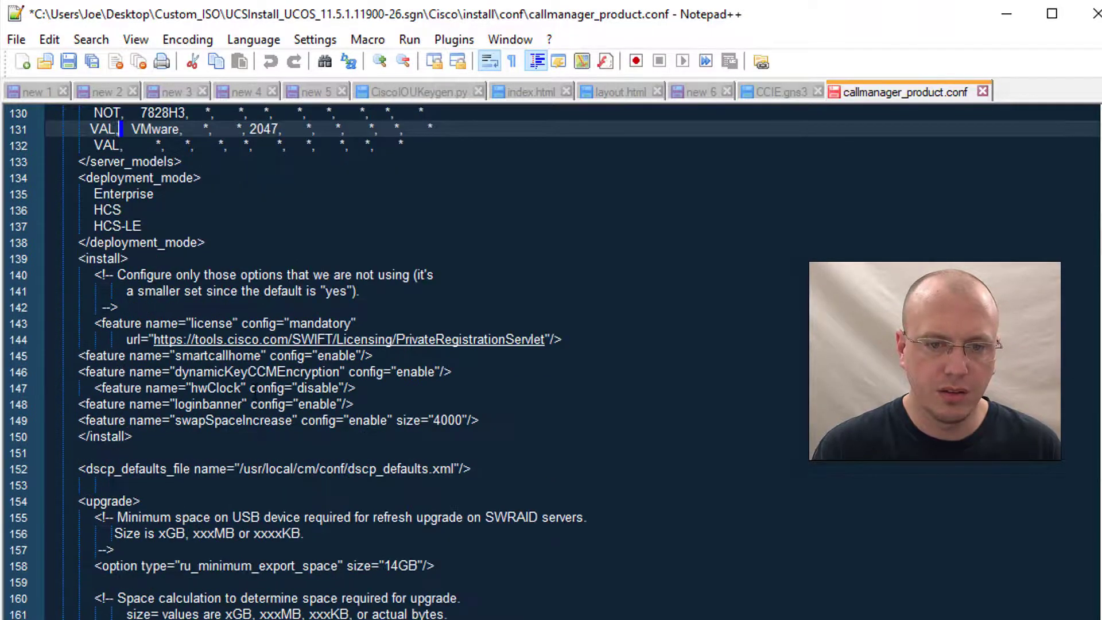
{"action": "scroll", "coordinate": [256, 392], "scroll_direction": "down", "scroll_amount": 7}
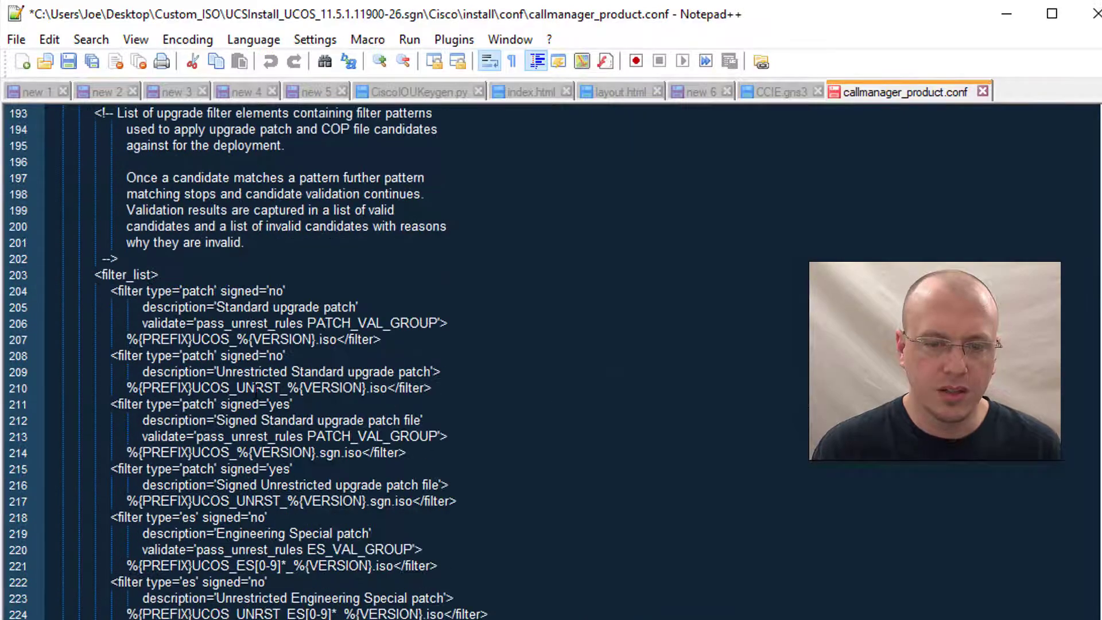
{"action": "scroll", "coordinate": [257, 392], "scroll_direction": "down", "scroll_amount": 20}
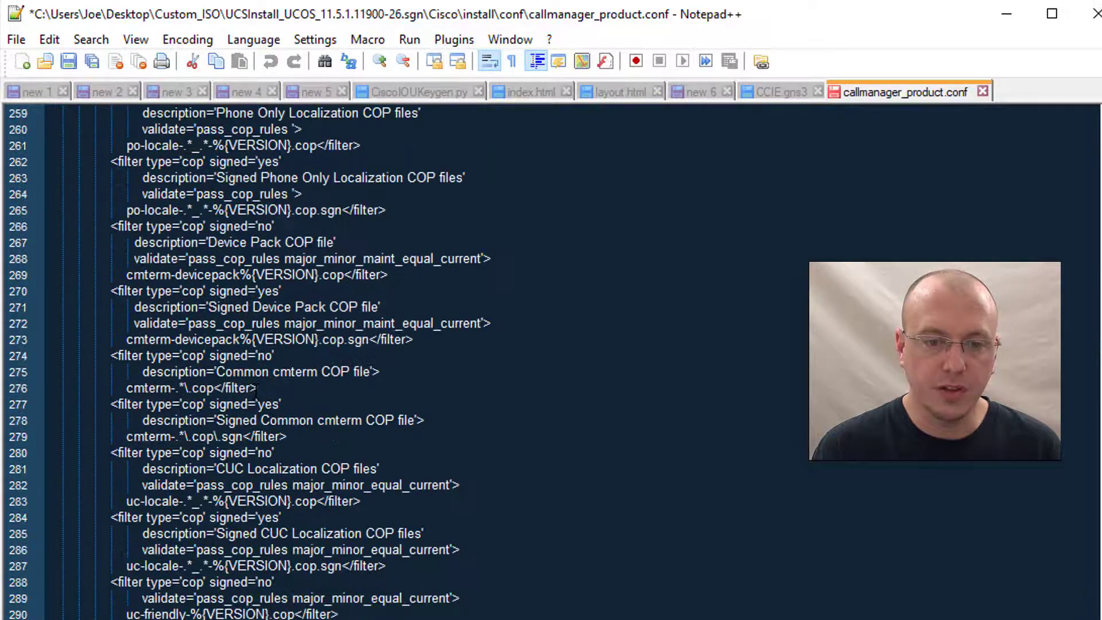
{"action": "scroll", "coordinate": [257, 392], "scroll_direction": "down", "scroll_amount": 20}
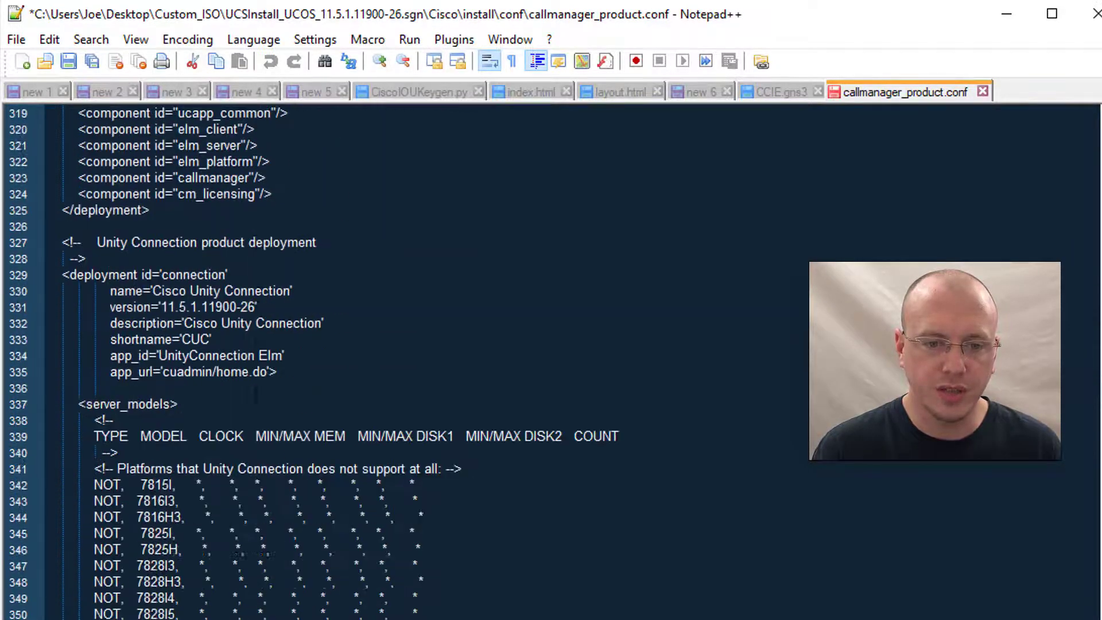
{"action": "left_click", "coordinate": [983, 92]}
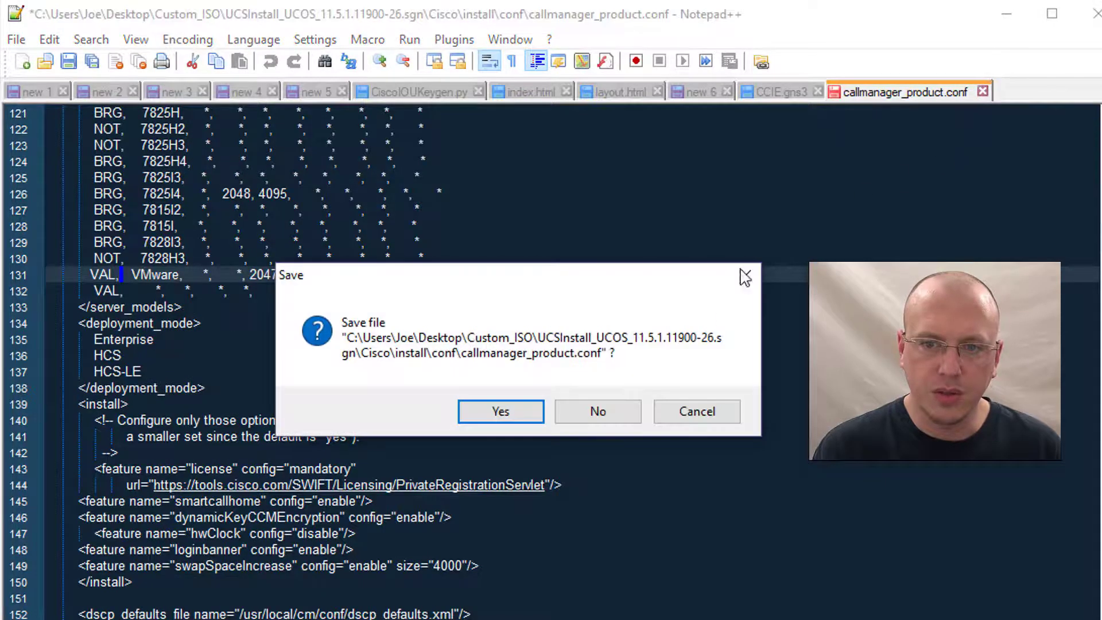
Step: Discard the unsaved changes and reopen callmanager_product.conf in Notepad++
{"action": "left_click", "coordinate": [598, 412]}
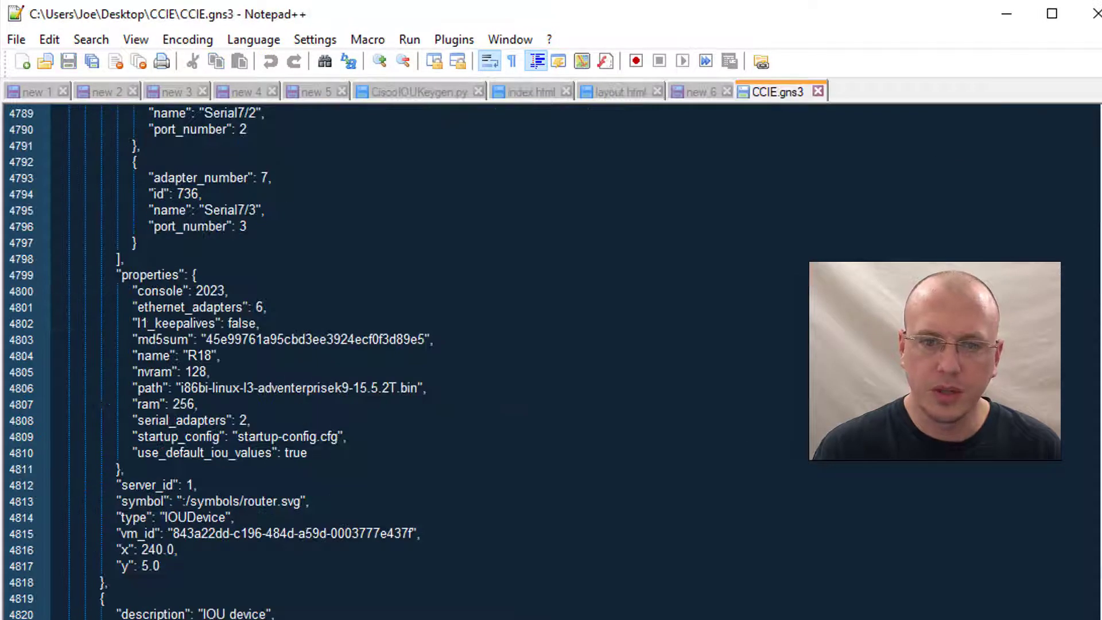
{"action": "key", "text": "alt+Tab"}
{"action": "left_click", "coordinate": [186, 193]}
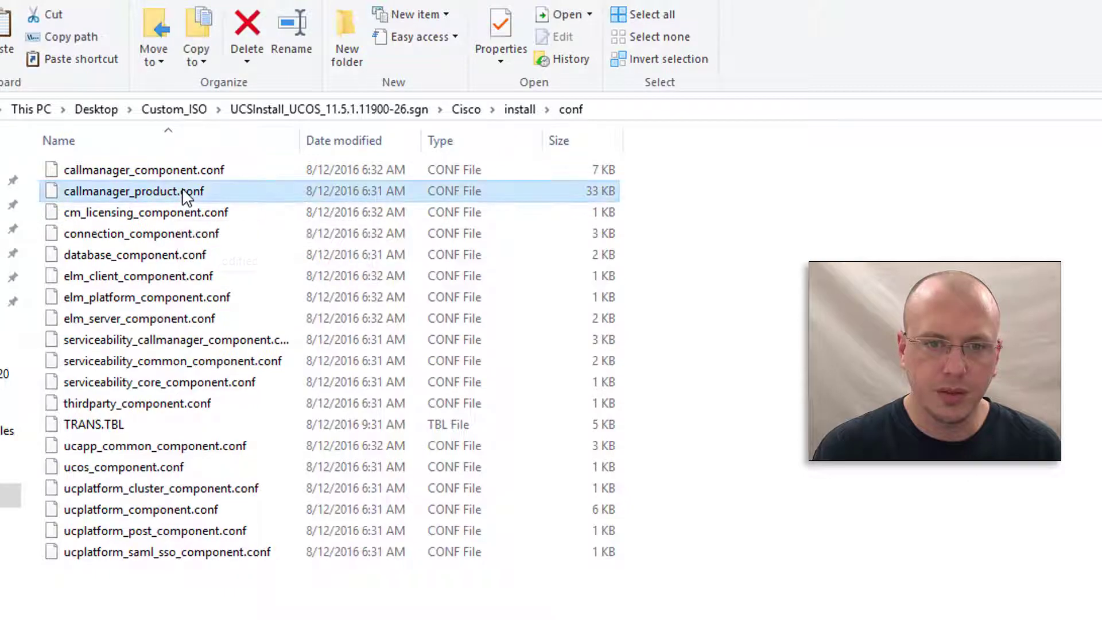
{"action": "right_click", "coordinate": [186, 193]}
{"action": "left_click", "coordinate": [241, 273]}
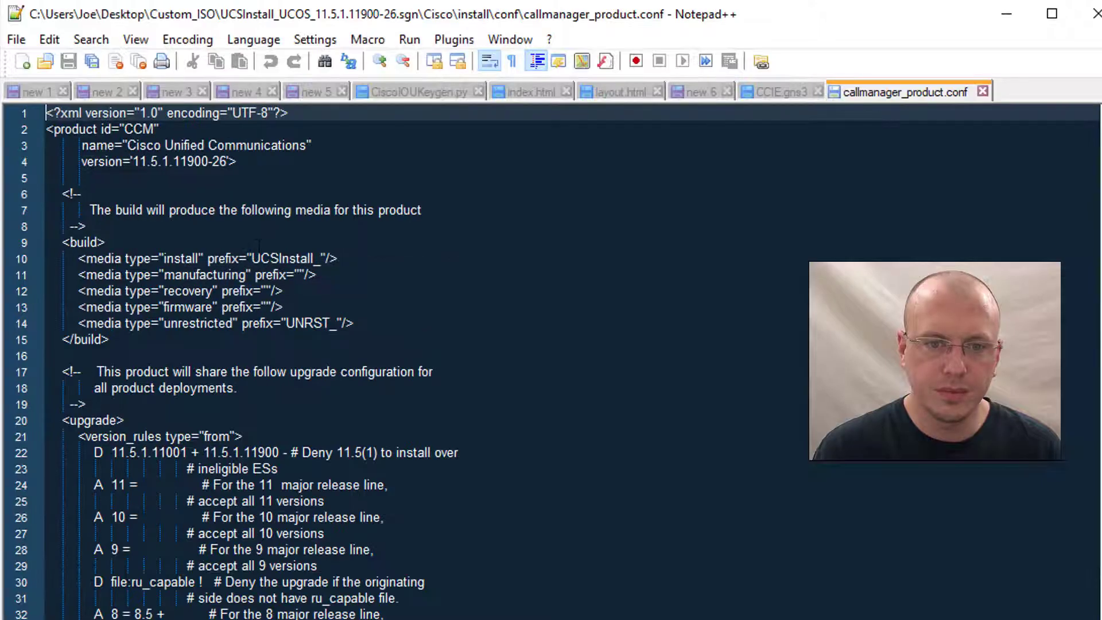
Step: Replace NOT with VAL on line 131's VMware server model
{"action": "scroll", "coordinate": [274, 258], "scroll_direction": "down", "scroll_amount": 20}
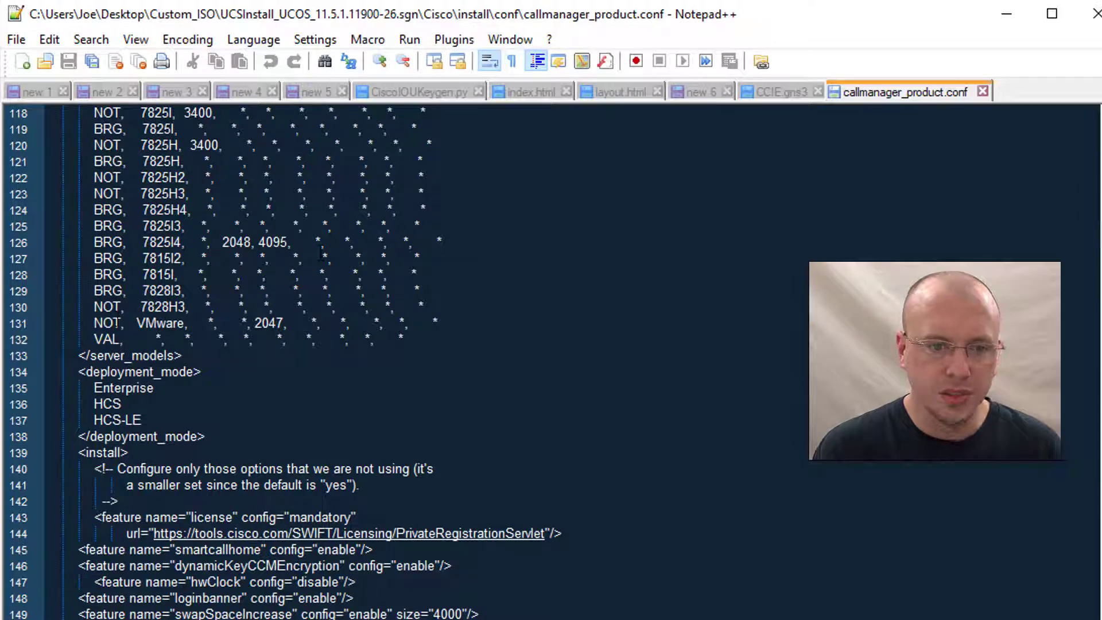
{"action": "scroll", "coordinate": [145, 283], "scroll_direction": "up", "scroll_amount": 9}
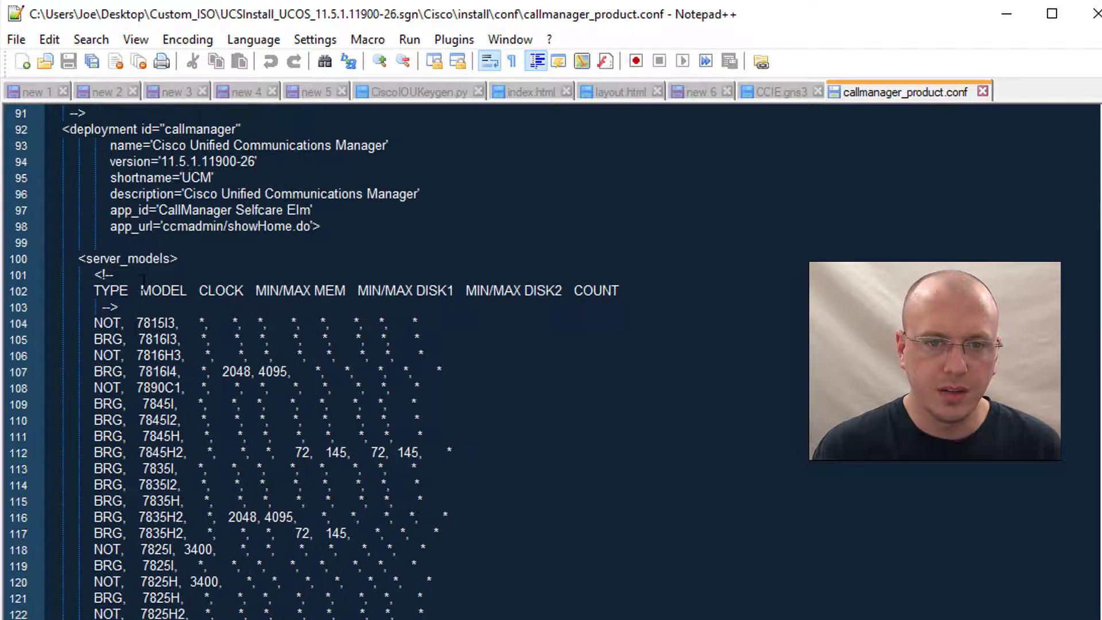
{"action": "scroll", "coordinate": [286, 392], "scroll_direction": "down", "scroll_amount": 8}
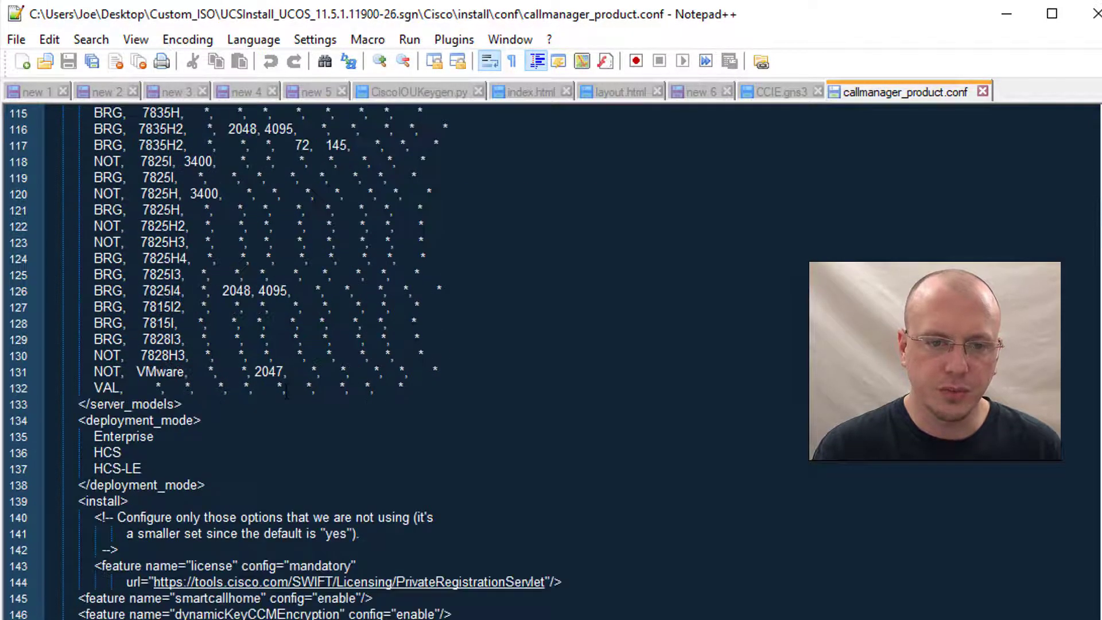
{"action": "left_click", "coordinate": [89, 371]}
{"action": "left_click_drag", "start_coordinate": [90, 371], "coordinate": [90, 355]}
{"action": "double_click", "coordinate": [90, 371]}
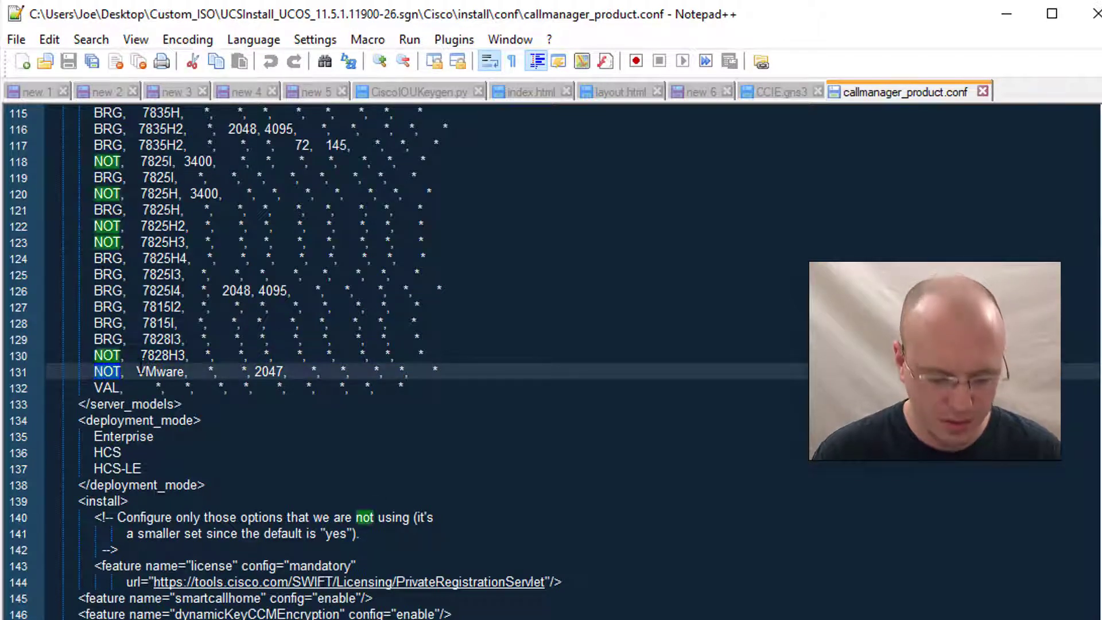
{"action": "type", "text": "VAL"}
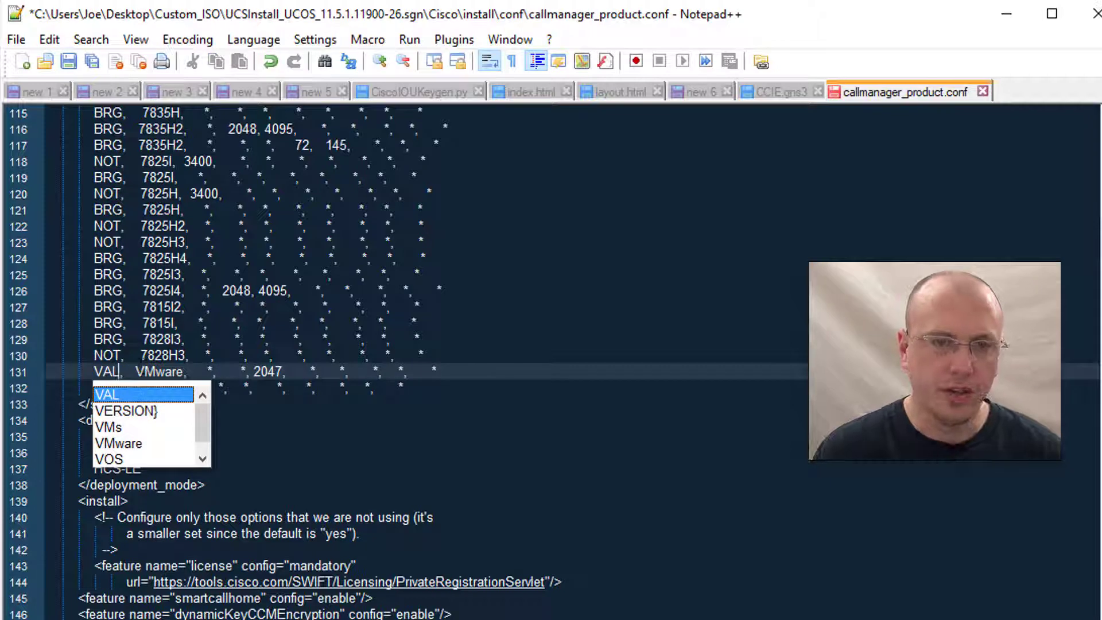
{"action": "left_click", "coordinate": [279, 355]}
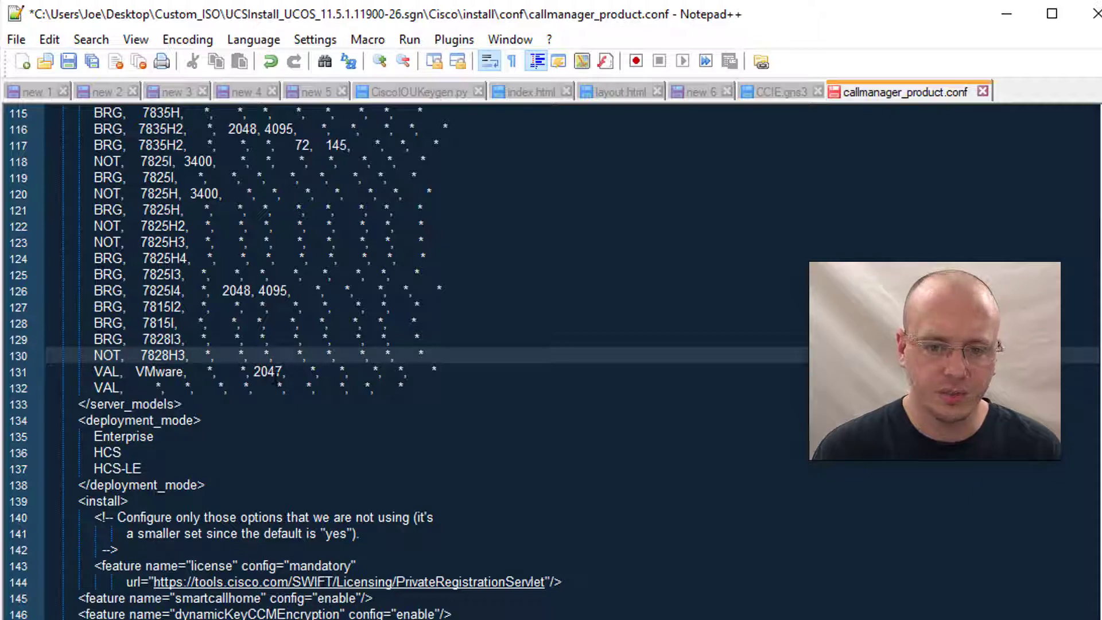
Step: Scroll down to line 382 and select NOT on the Unity Connection VMware line
{"action": "scroll", "coordinate": [275, 380], "scroll_direction": "down", "scroll_amount": 20}
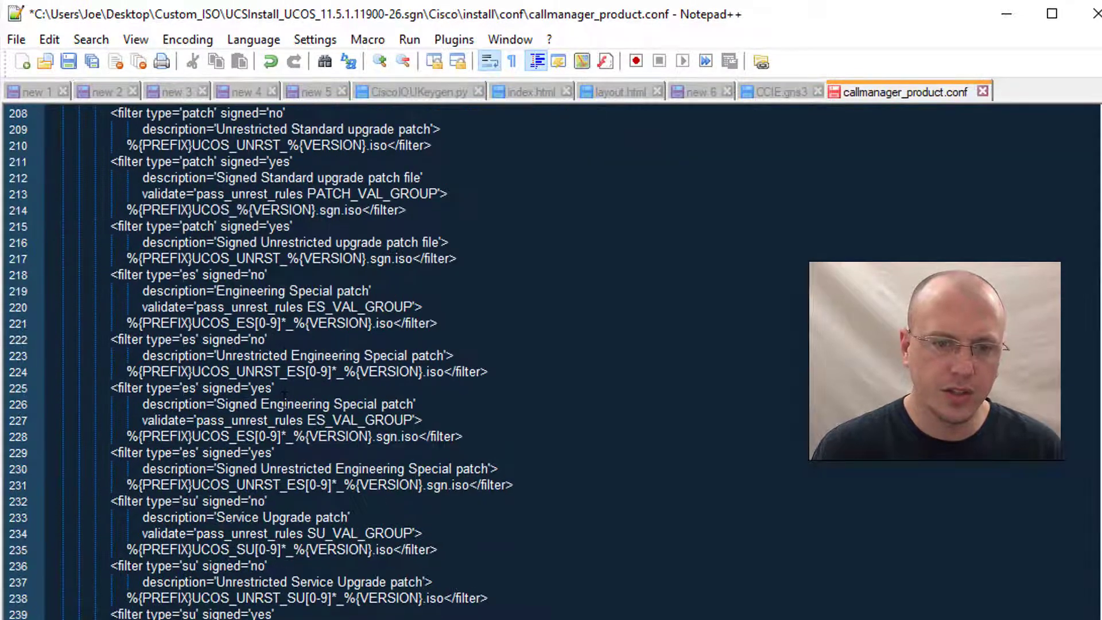
{"action": "scroll", "coordinate": [284, 394], "scroll_direction": "down", "scroll_amount": 20}
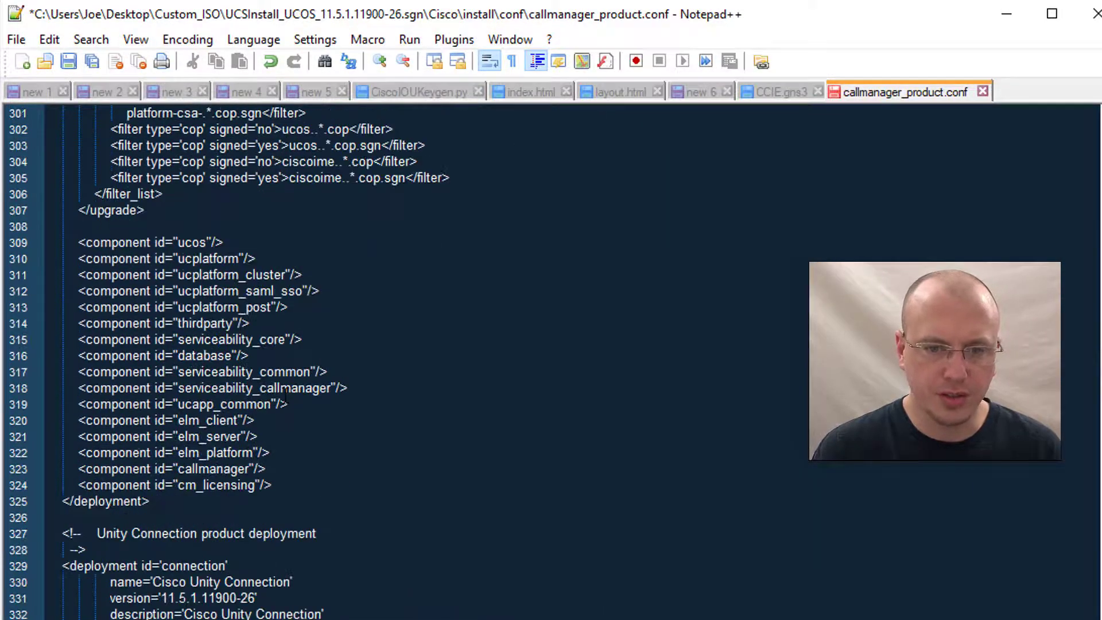
{"action": "scroll", "coordinate": [287, 396], "scroll_direction": "down", "scroll_amount": 9}
{"action": "scroll", "coordinate": [288, 396], "scroll_direction": "up", "scroll_amount": 1}
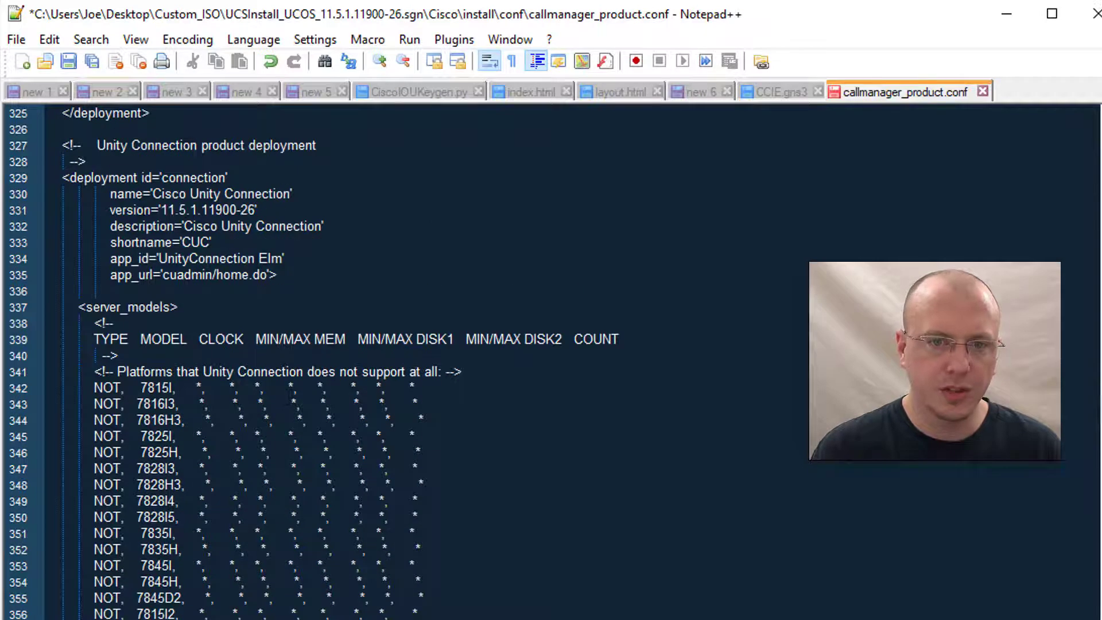
{"action": "scroll", "coordinate": [287, 396], "scroll_direction": "down", "scroll_amount": 7}
{"action": "scroll", "coordinate": [289, 361], "scroll_direction": "down", "scroll_amount": 6}
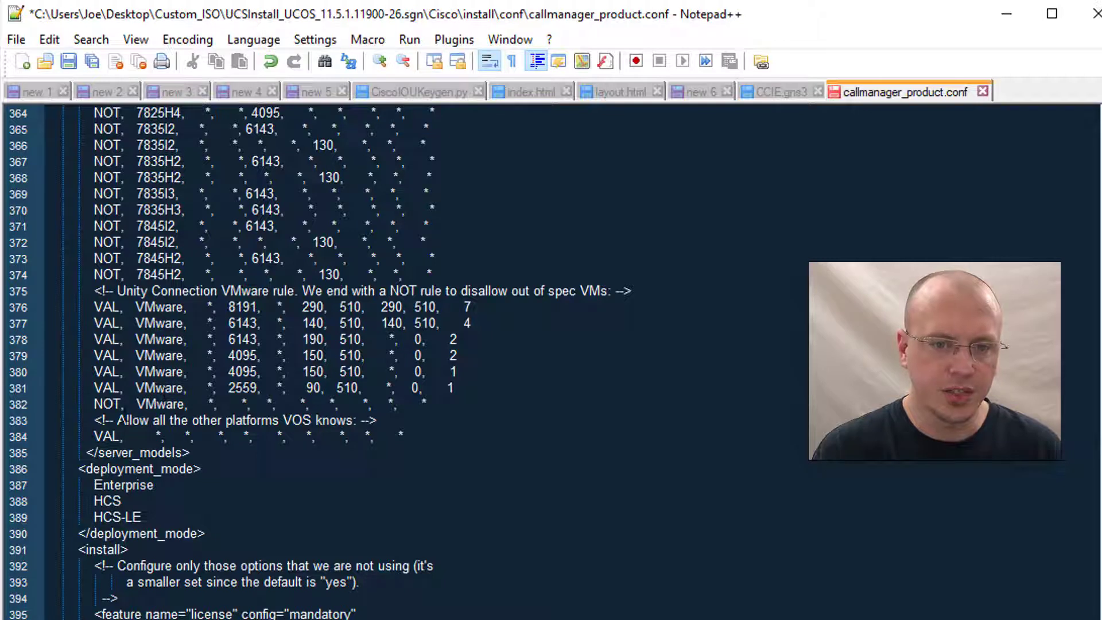
{"action": "left_click_drag", "start_coordinate": [121, 404], "coordinate": [85, 405]}
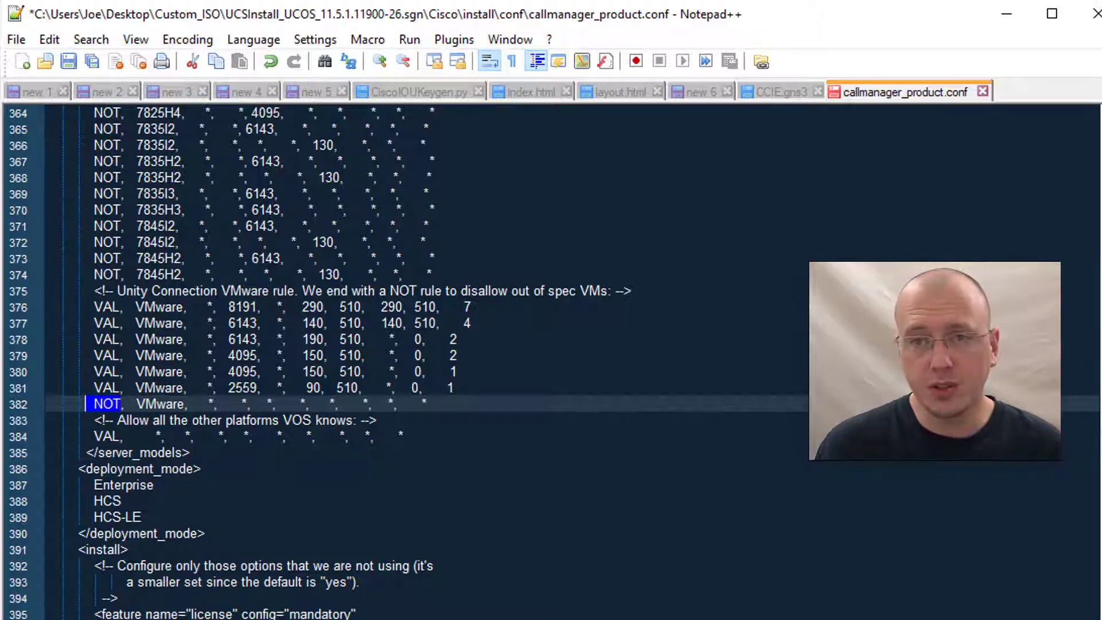
Step: Set the data disc image file to boot-cucm-11.5 in the Custom_ISO folder
{"action": "left_click", "coordinate": [1025, 15]}
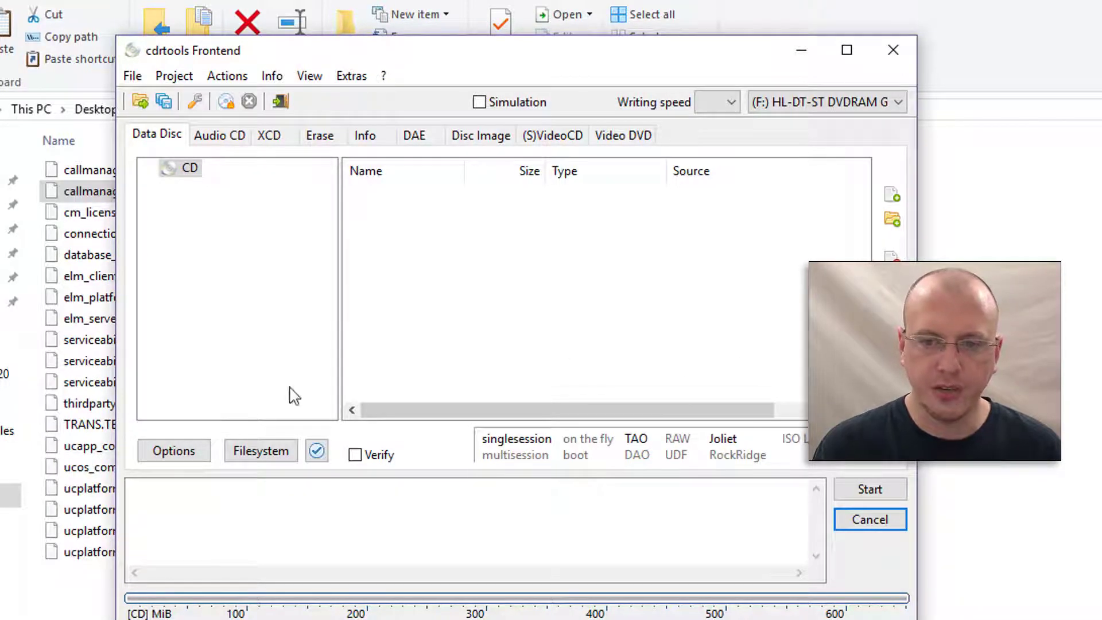
{"action": "left_click", "coordinate": [185, 458]}
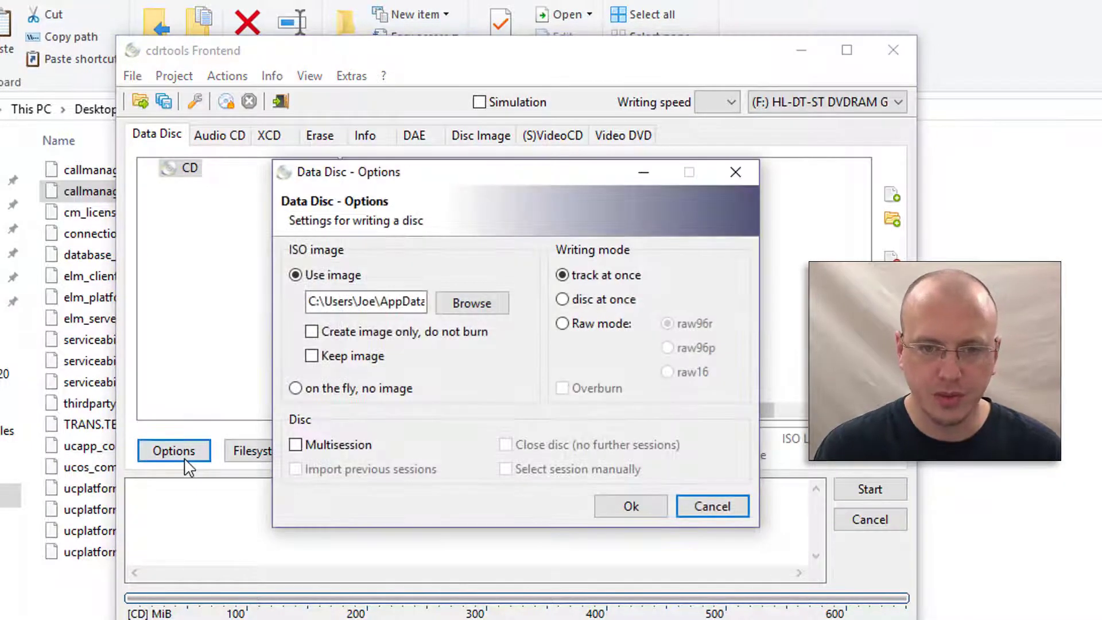
{"action": "left_click", "coordinate": [471, 304]}
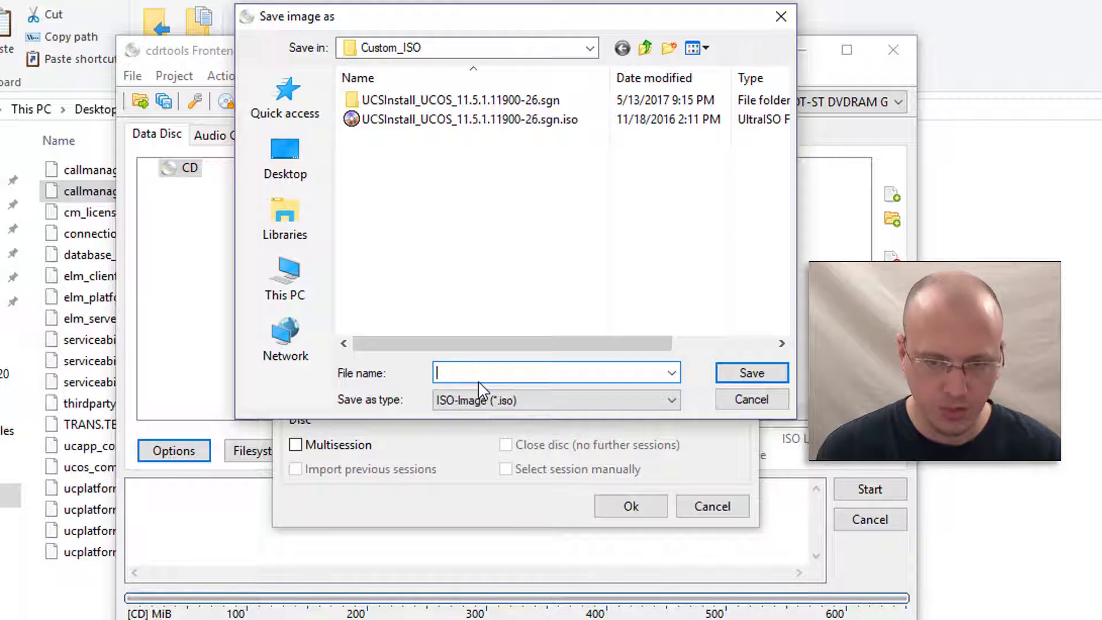
{"action": "type", "text": "boot-cu"}
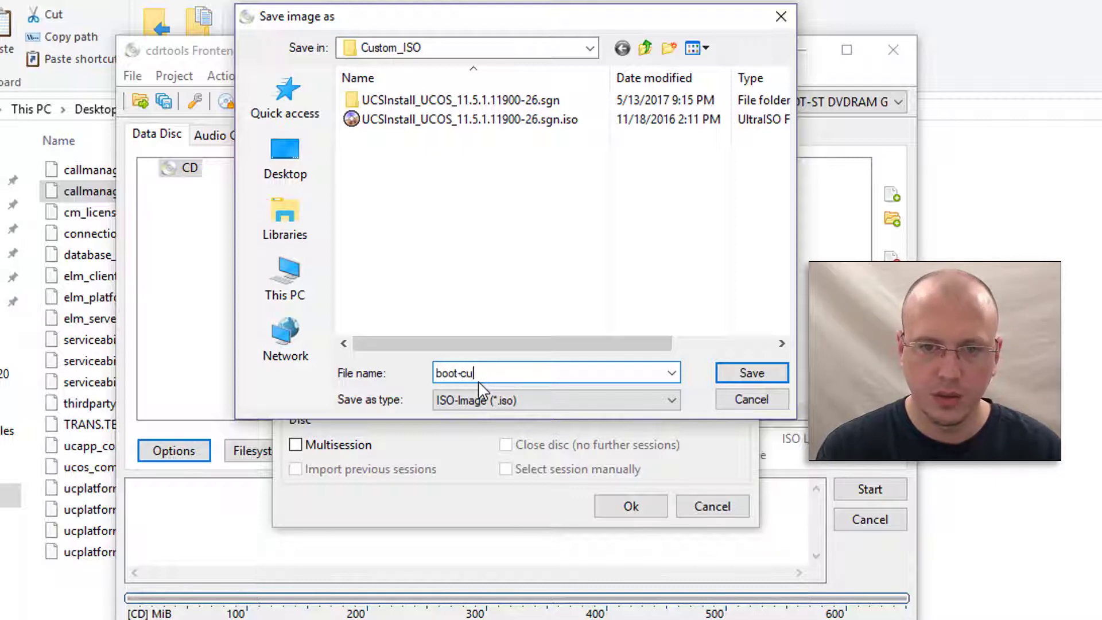
{"action": "type", "text": "cm-11.5.1"}
{"action": "key", "text": "BackSpace"}
{"action": "key", "text": "BackSpace"}
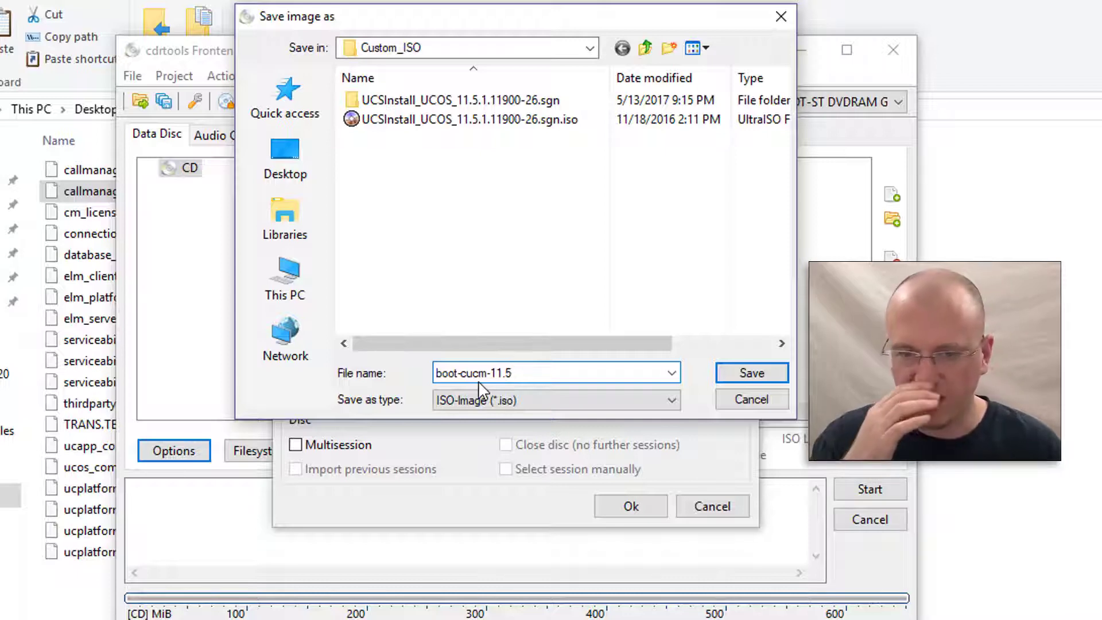
{"action": "left_click", "coordinate": [757, 365]}
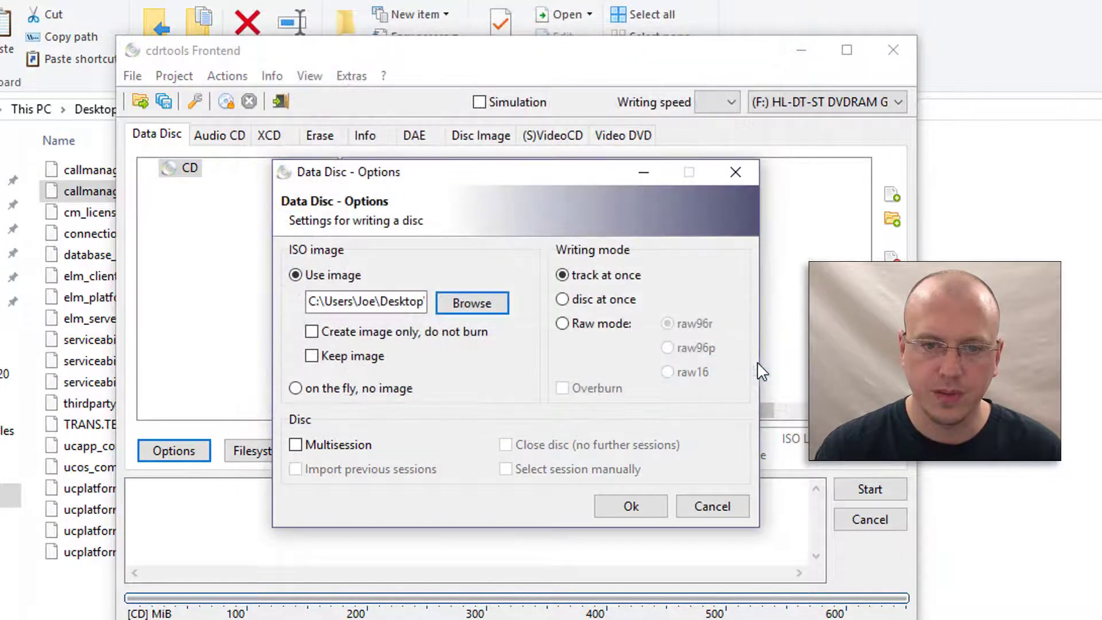
Step: Choose 'Create image only, do not burn' with disc-at-once writing mode
{"action": "left_click", "coordinate": [311, 332]}
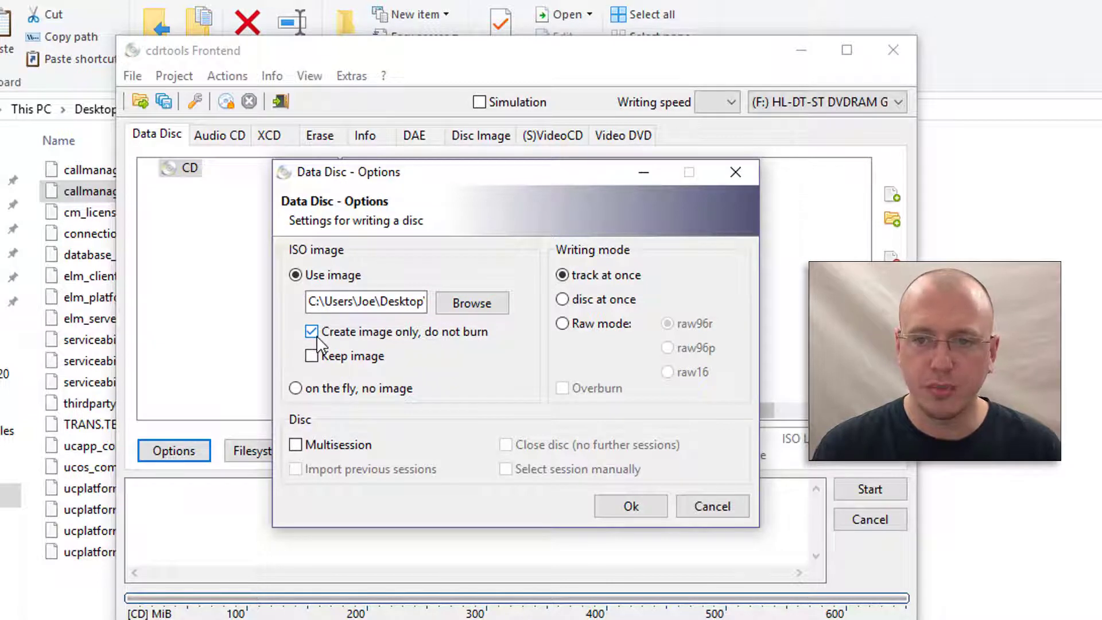
{"action": "left_click", "coordinate": [599, 308]}
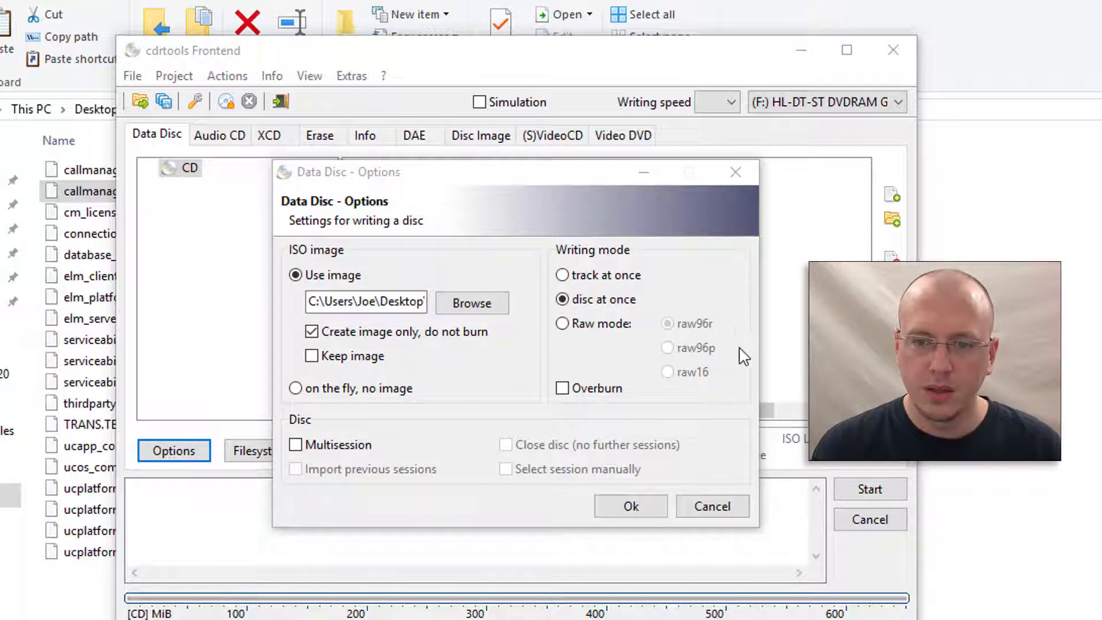
{"action": "left_click", "coordinate": [631, 513]}
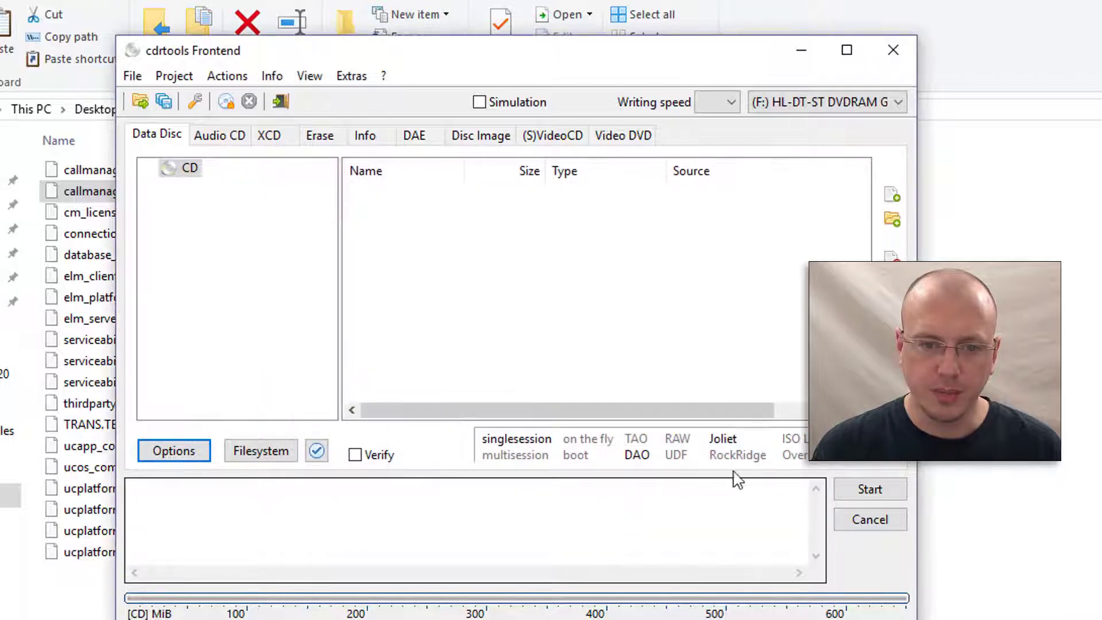
Step: Enable boot disc with no emulation and a boot info table, using isolinux.bin as boot image
{"action": "left_click", "coordinate": [259, 453]}
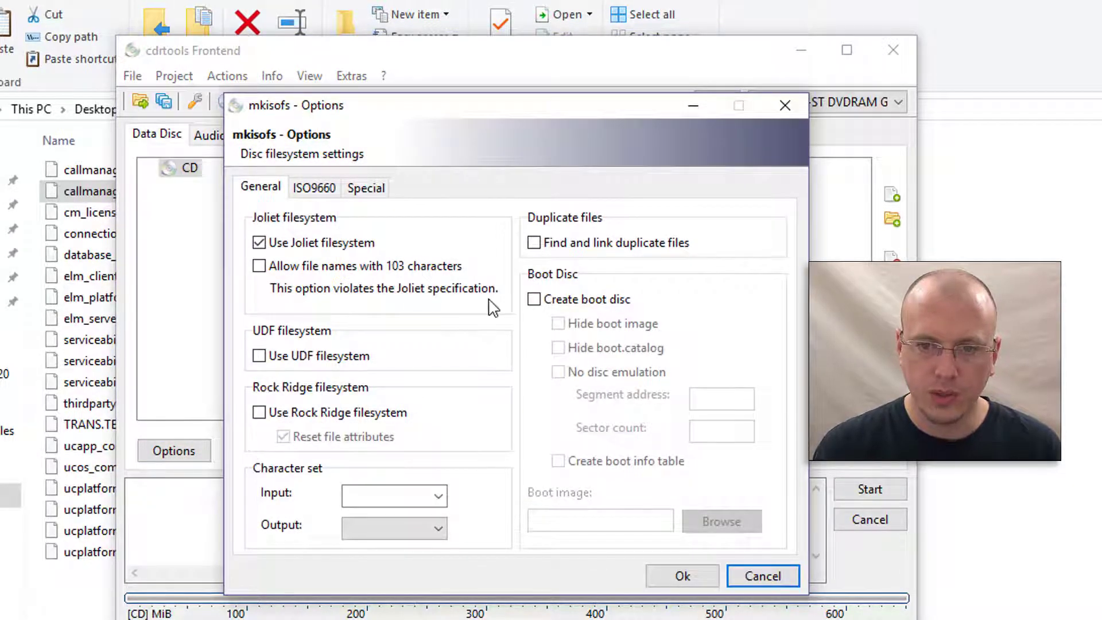
{"action": "left_click", "coordinate": [534, 299]}
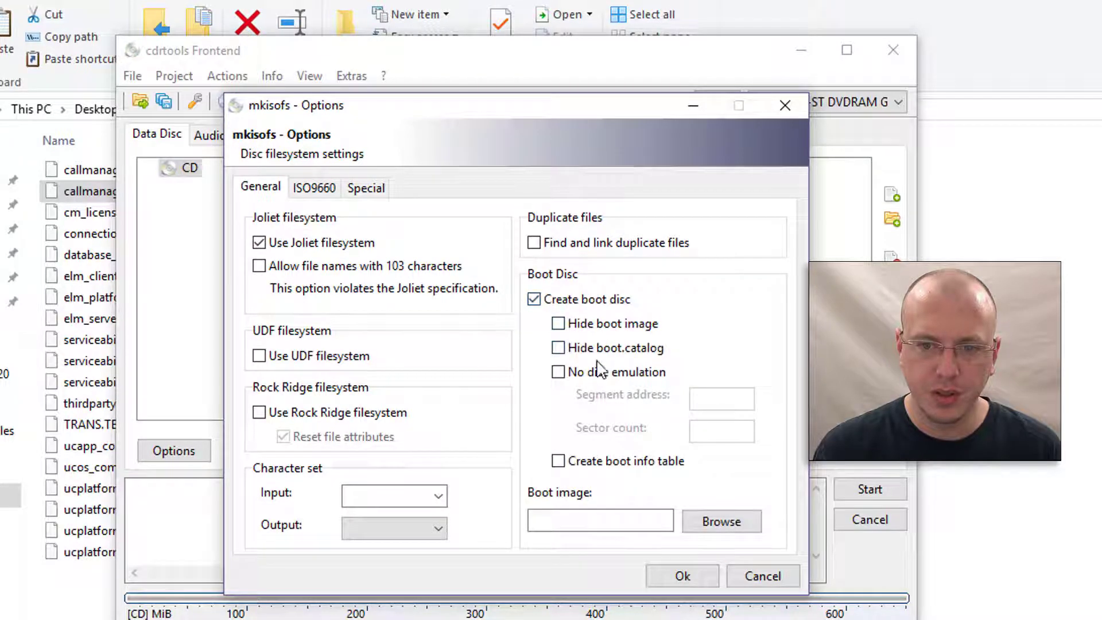
{"action": "left_click", "coordinate": [557, 371]}
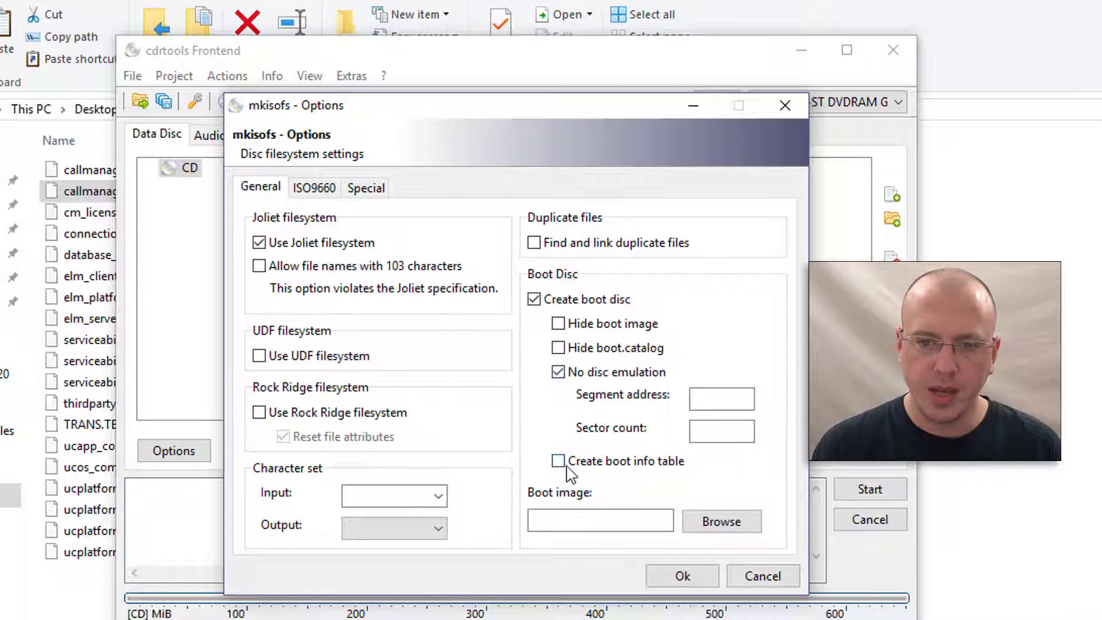
{"action": "left_click", "coordinate": [559, 462]}
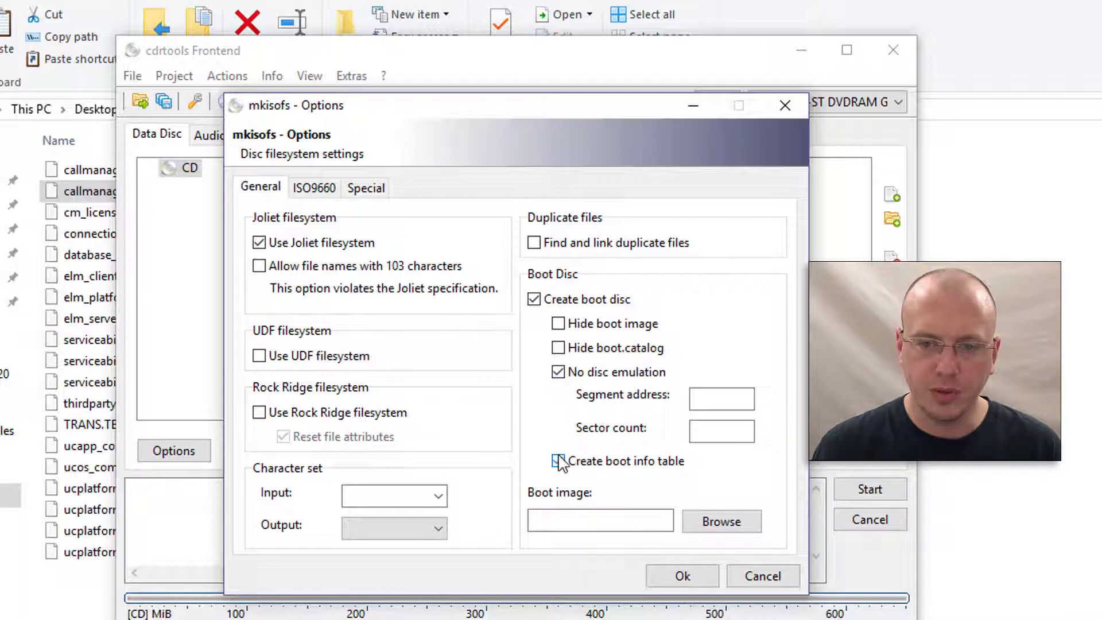
{"action": "left_click", "coordinate": [745, 521]}
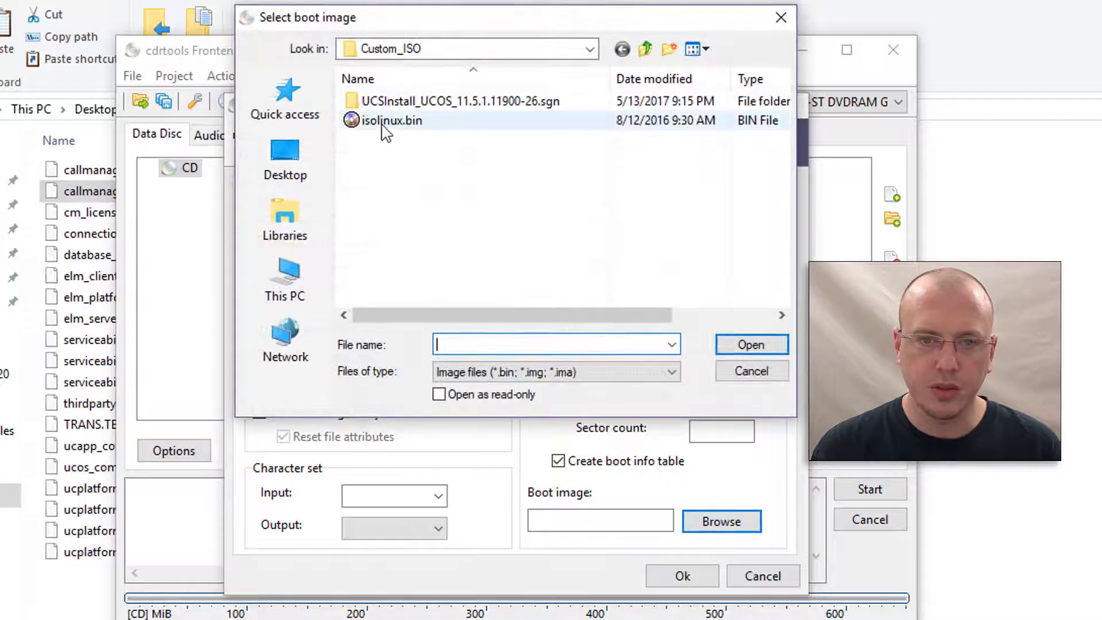
{"action": "left_click", "coordinate": [384, 125]}
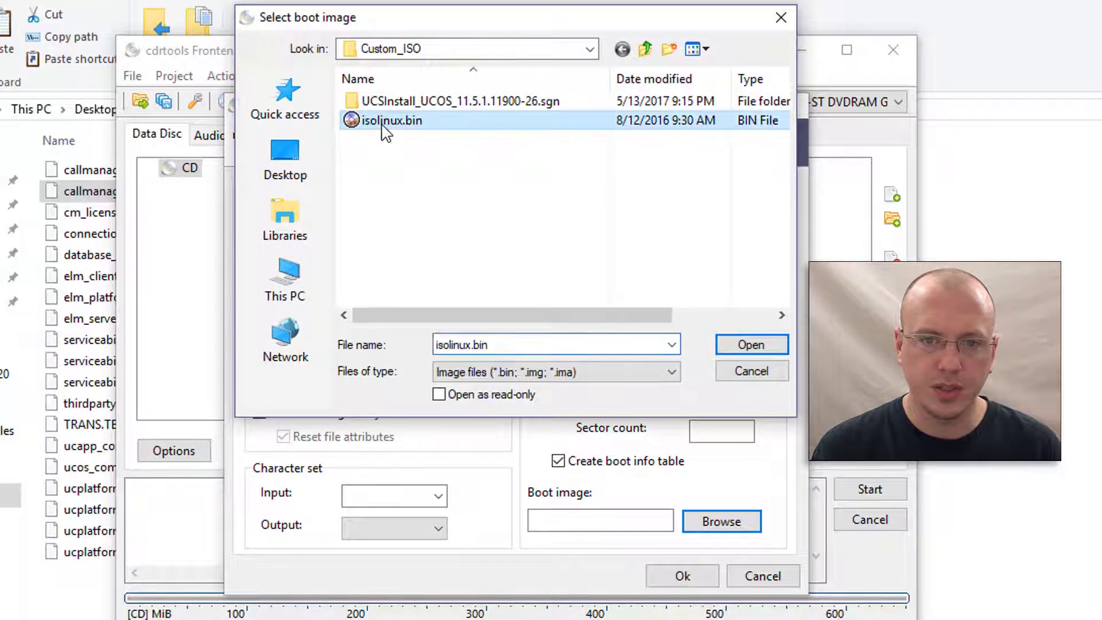
{"action": "left_click", "coordinate": [760, 344]}
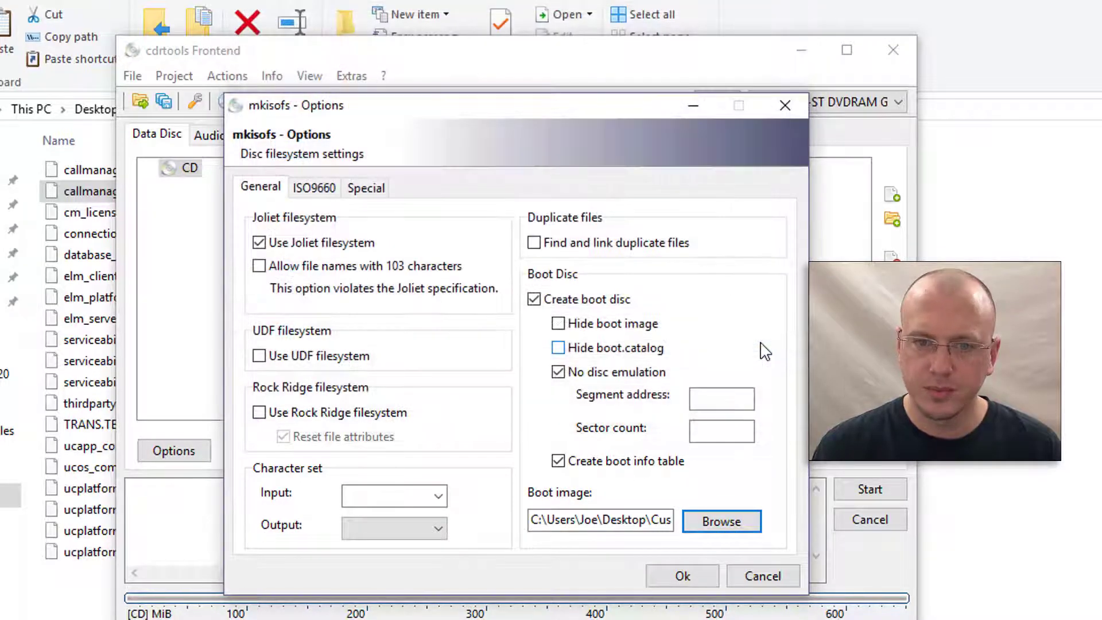
{"action": "left_click", "coordinate": [699, 580]}
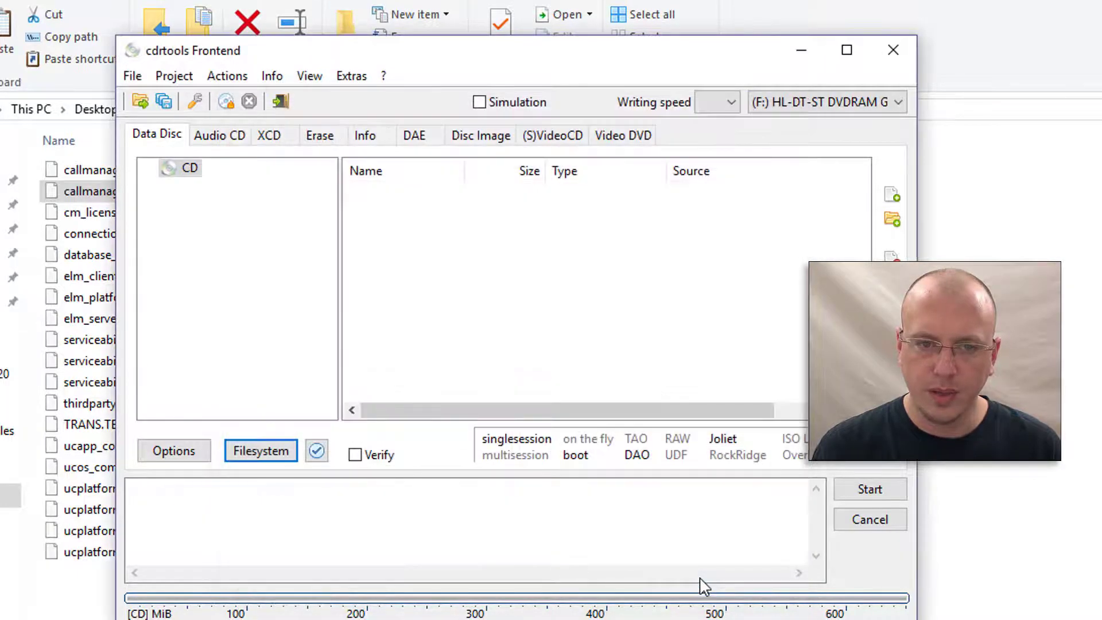
Step: Drag all items of UCSInstall_UCOS_11.5.1.11900-26.sgn (Cisco, images, isolinux, RedHat…) into the Data Disc list
{"action": "left_click_drag", "start_coordinate": [492, 54], "coordinate": [171, 56]}
{"action": "left_click", "coordinate": [787, 219]}
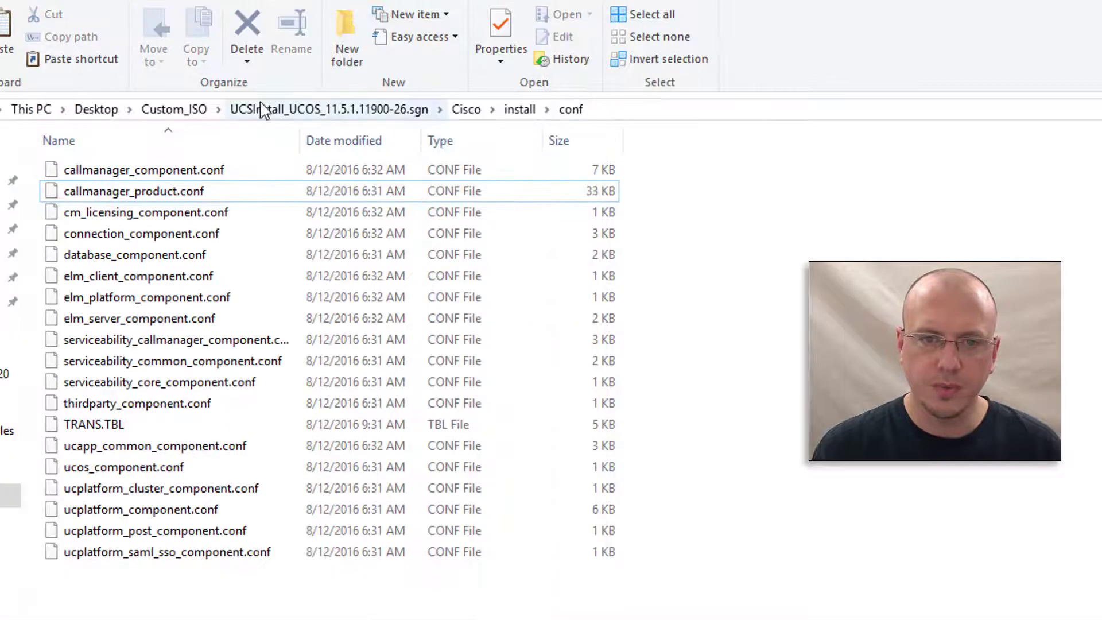
{"action": "left_click", "coordinate": [363, 111]}
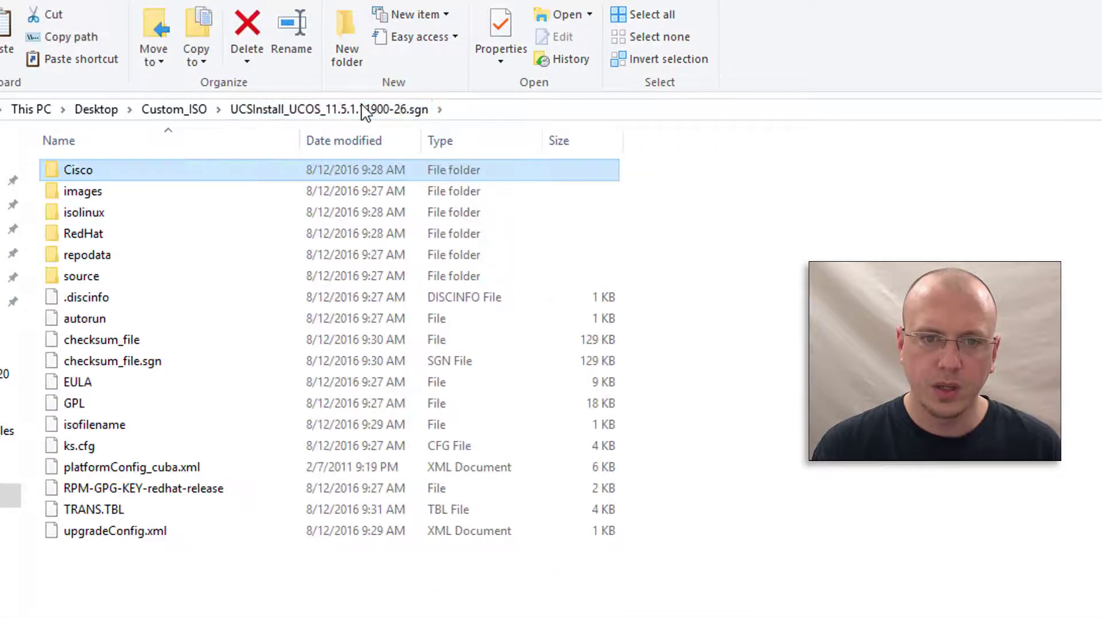
{"action": "left_click", "coordinate": [175, 109]}
{"action": "double_click", "coordinate": [152, 172]}
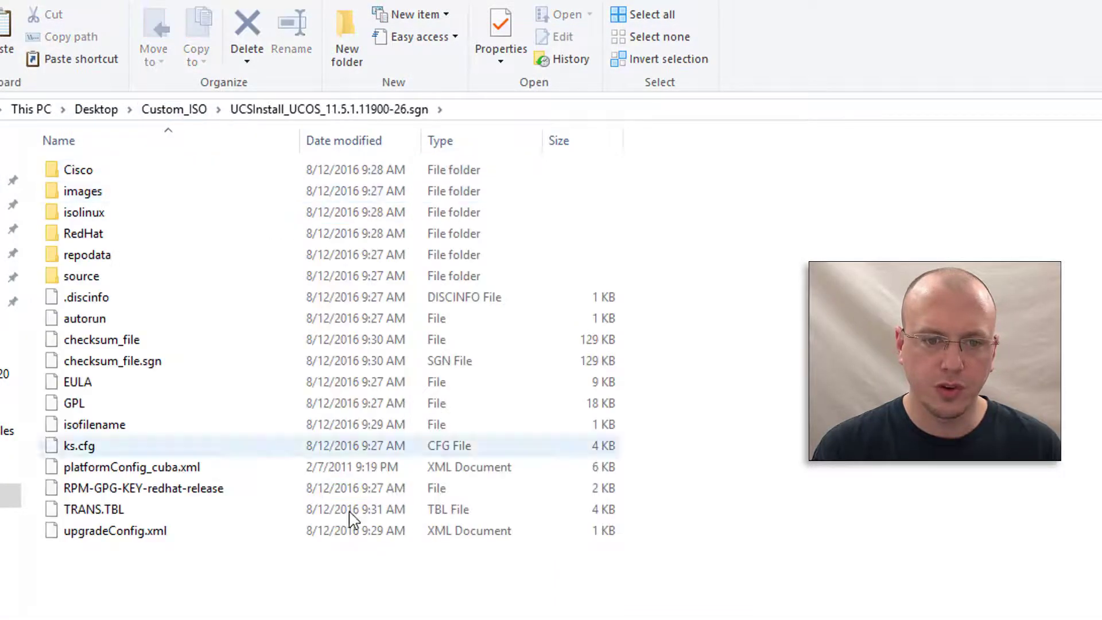
{"action": "left_click_drag", "start_coordinate": [318, 591], "coordinate": [111, 167]}
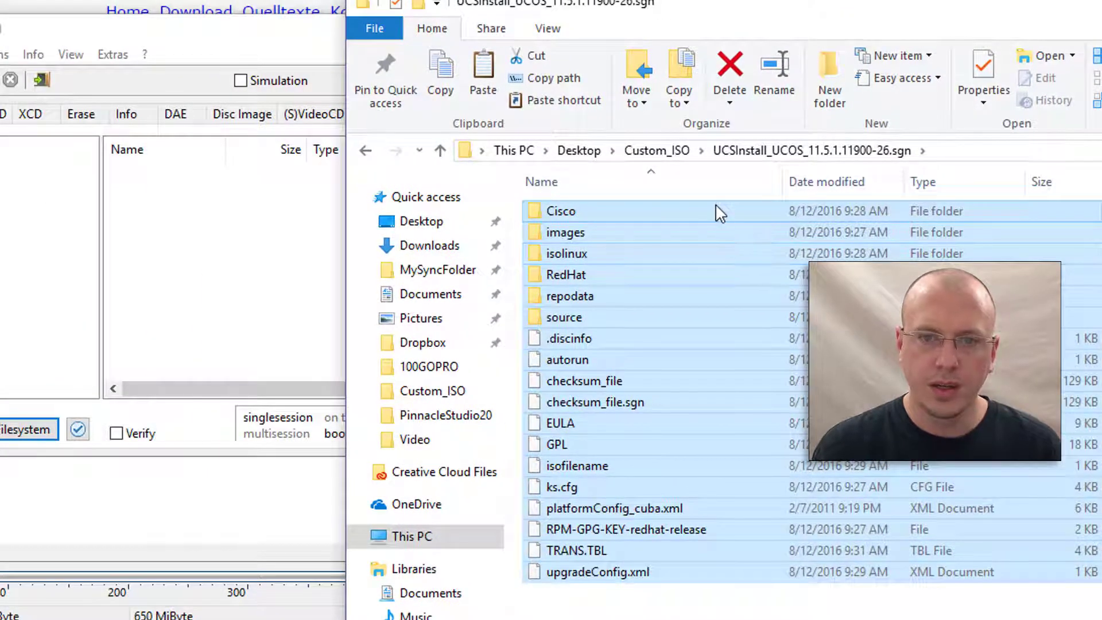
{"action": "left_click_drag", "start_coordinate": [715, 203], "coordinate": [193, 298]}
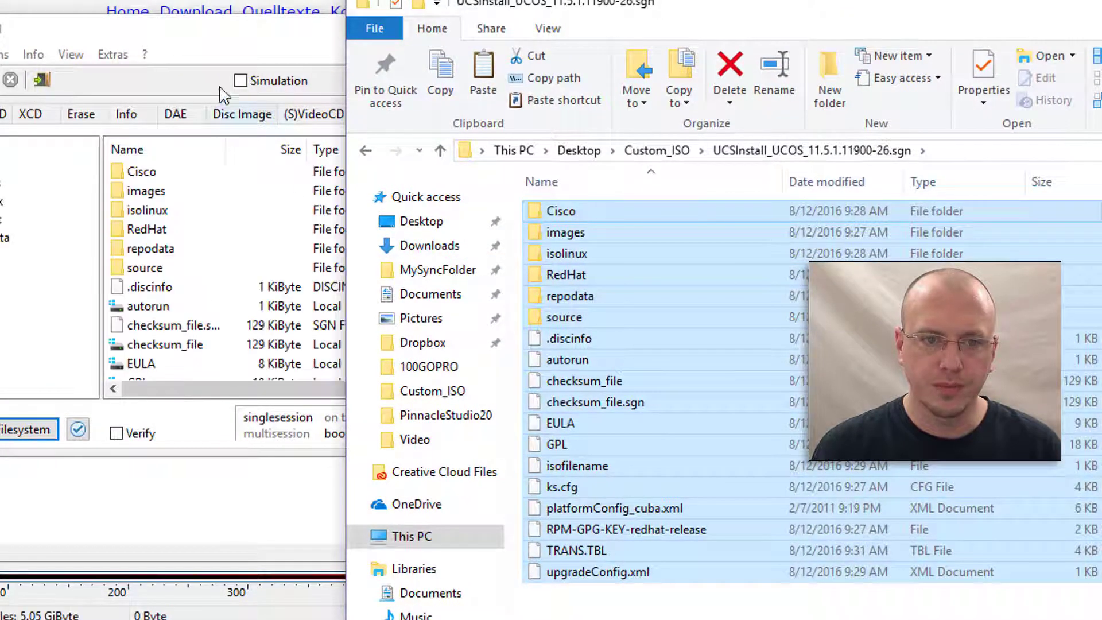
{"action": "left_click", "coordinate": [279, 36]}
{"action": "left_click_drag", "start_coordinate": [279, 35], "coordinate": [405, 46]}
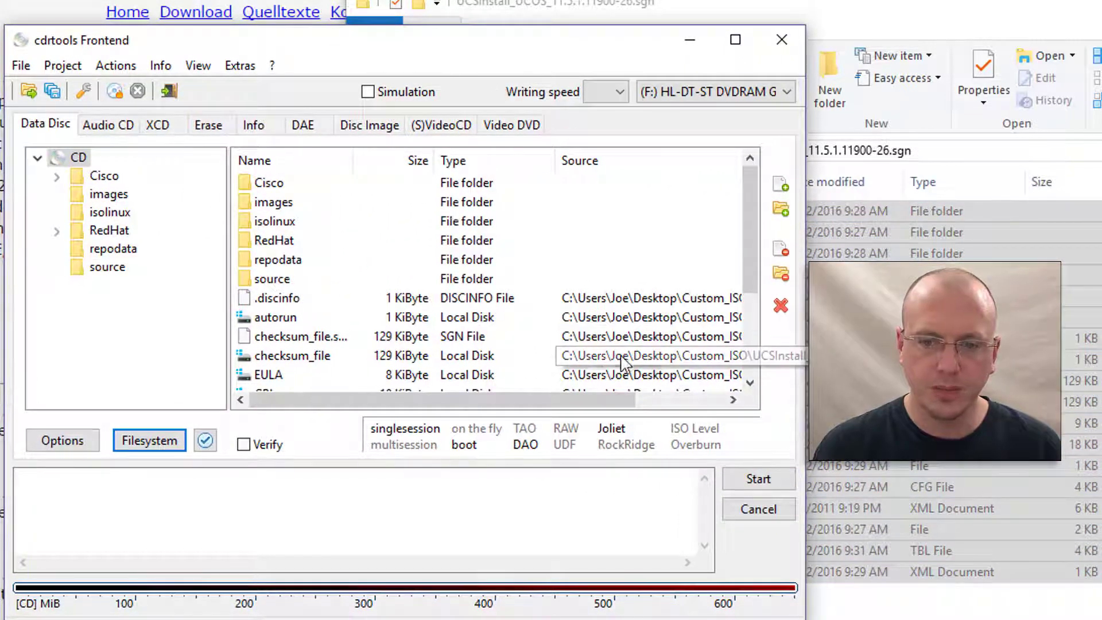
Step: Start creating the ISO image from the data disc and confirm the 'Start writing?' prompt
{"action": "left_click", "coordinate": [764, 481]}
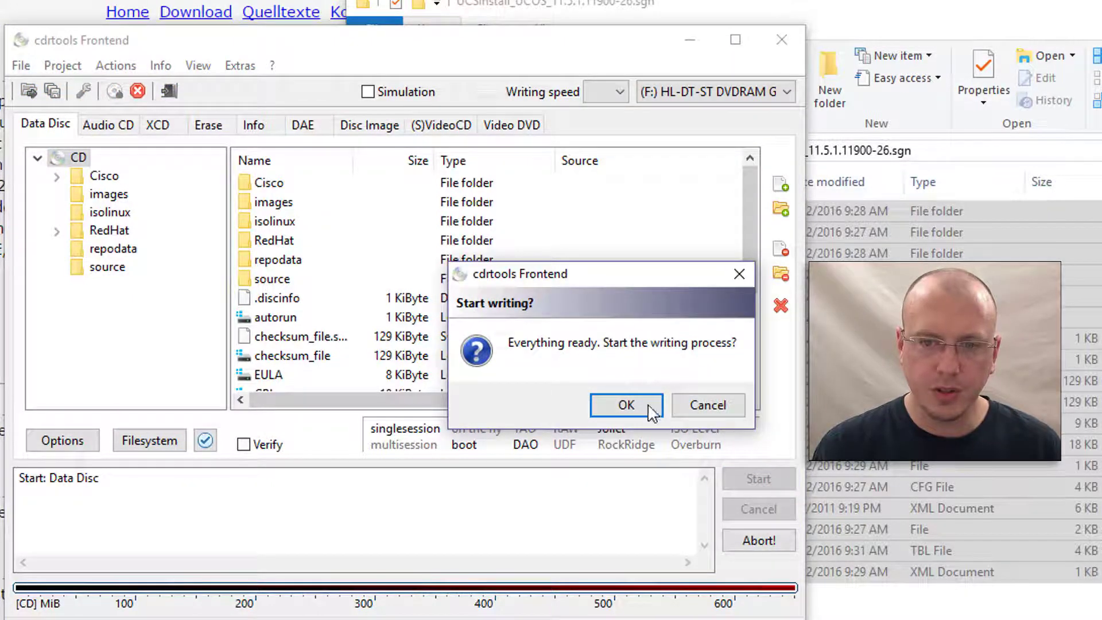
{"action": "left_click", "coordinate": [627, 406]}
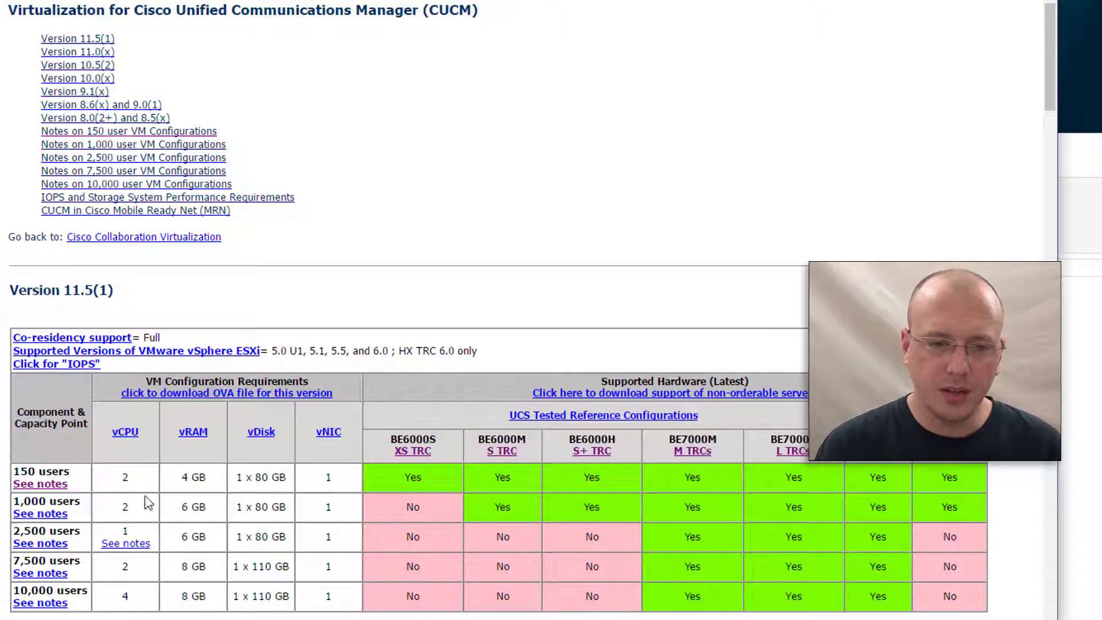
{"action": "left_click", "coordinate": [58, 485]}
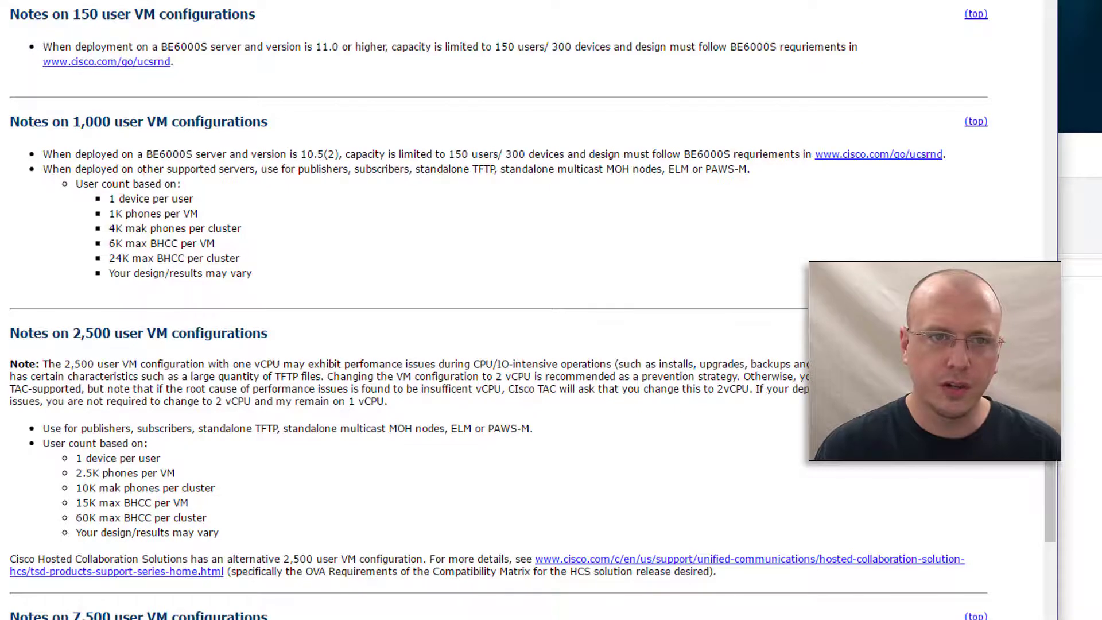
{"action": "key", "text": "alt+Left"}
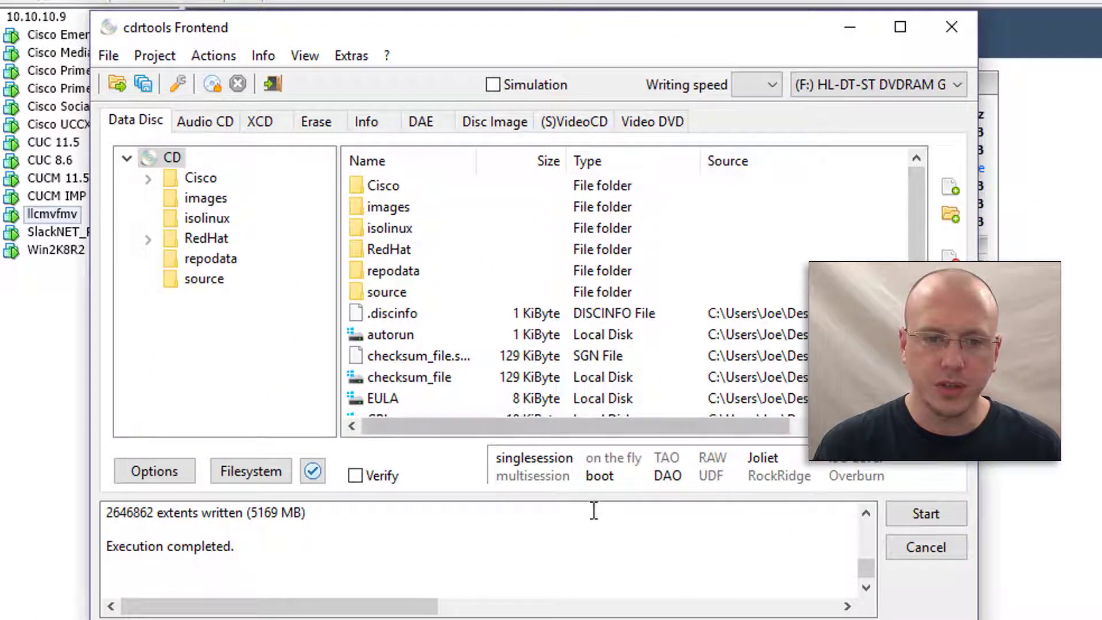
Step: Close cdrtools and confirm in UltraISO that boot-cucm-11.5.iso from Custom_ISO is a Bootable CD/DVD
{"action": "left_click", "coordinate": [953, 30]}
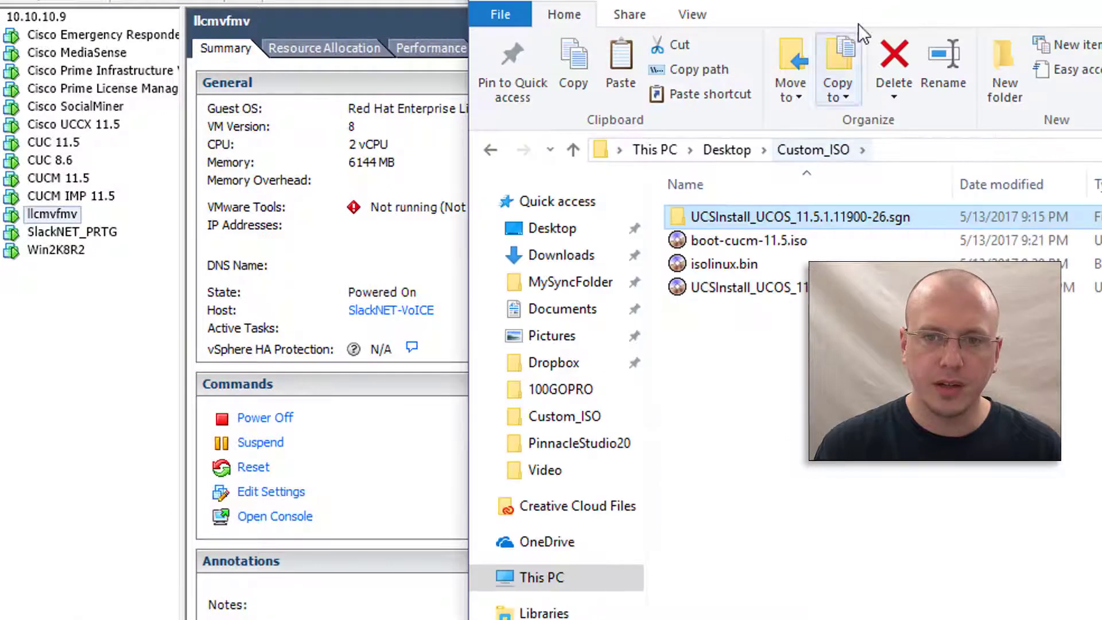
{"action": "left_click_drag", "start_coordinate": [869, 12], "coordinate": [616, 0]}
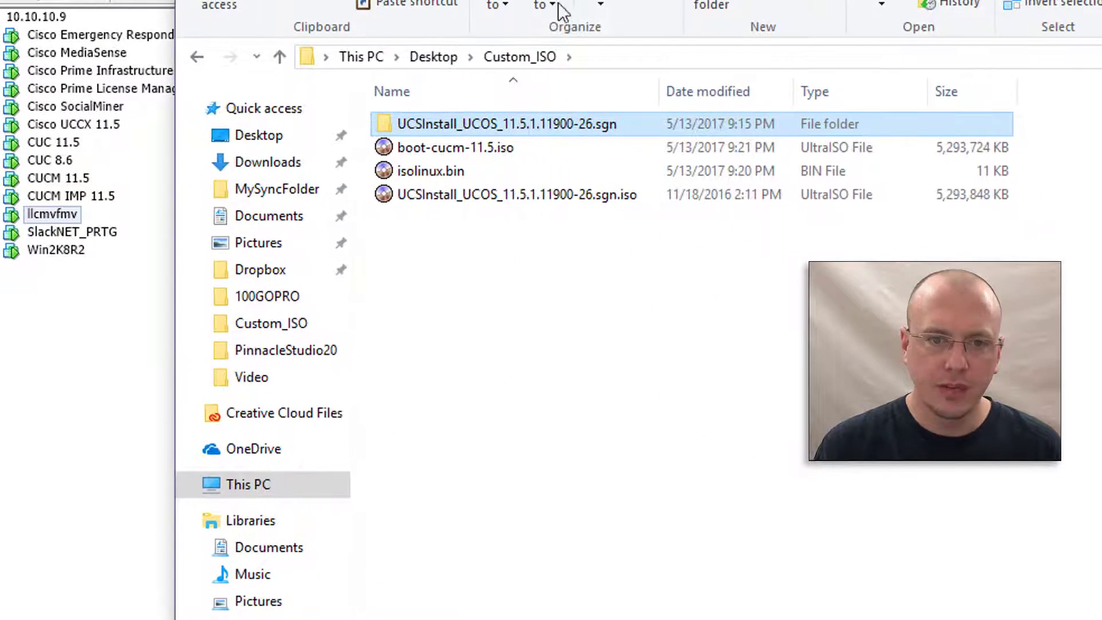
{"action": "left_click", "coordinate": [476, 148]}
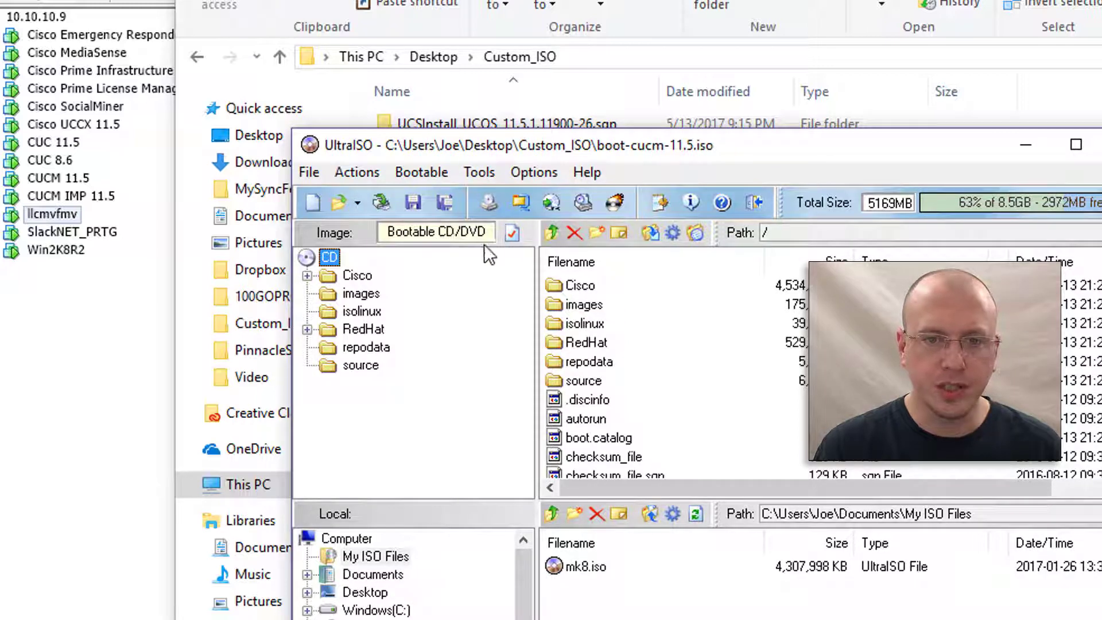
{"action": "left_click", "coordinate": [1099, 144]}
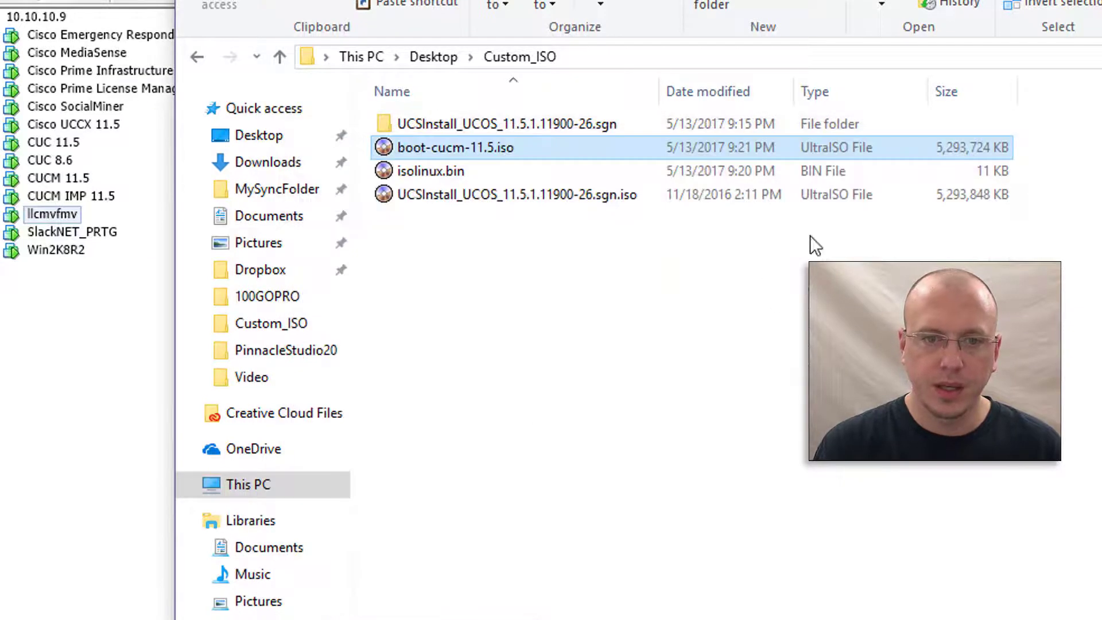
Step: Browse datastore1 to verify cucm_11.5_bootable.iso is present, then close the Datastore Browser
{"action": "left_click", "coordinate": [147, 372]}
{"action": "left_click", "coordinate": [686, 265]}
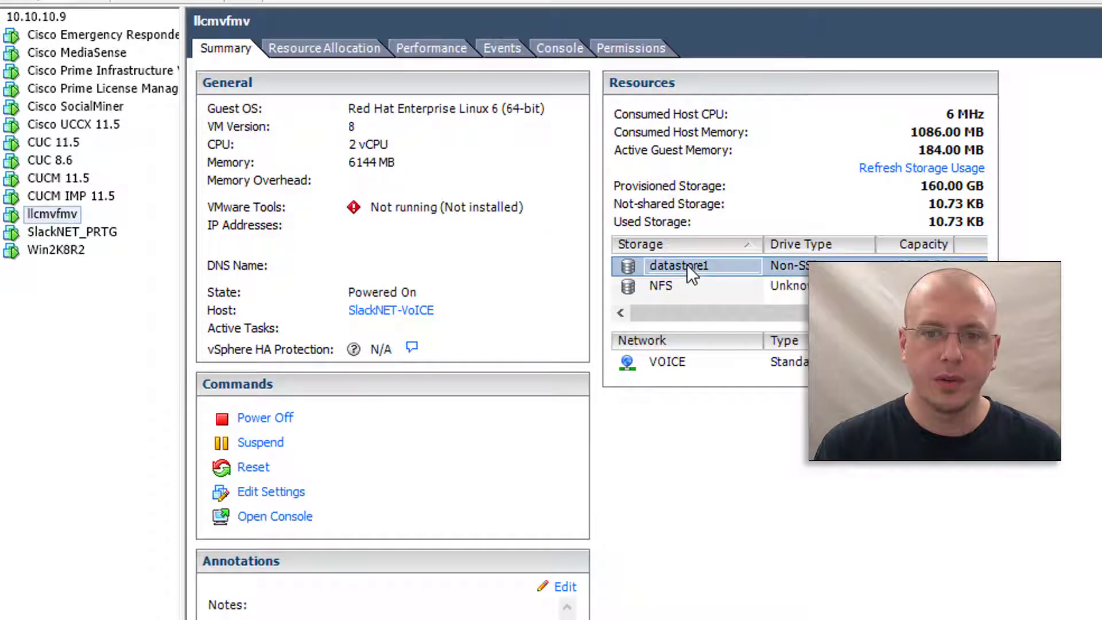
{"action": "right_click", "coordinate": [686, 266]}
{"action": "left_click", "coordinate": [729, 279]}
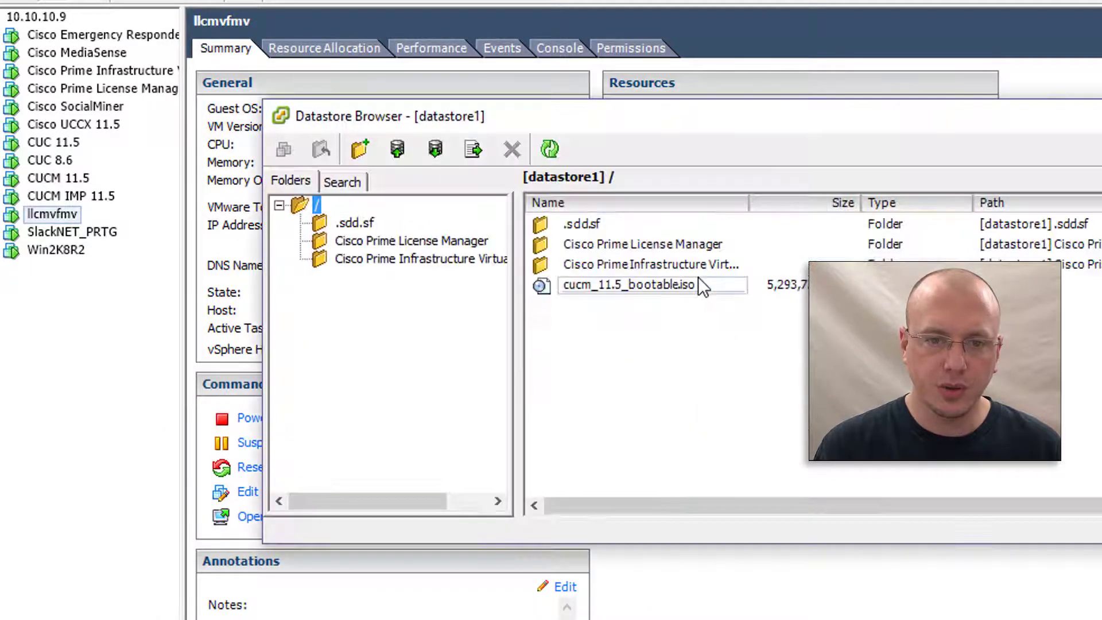
{"action": "left_click", "coordinate": [611, 287]}
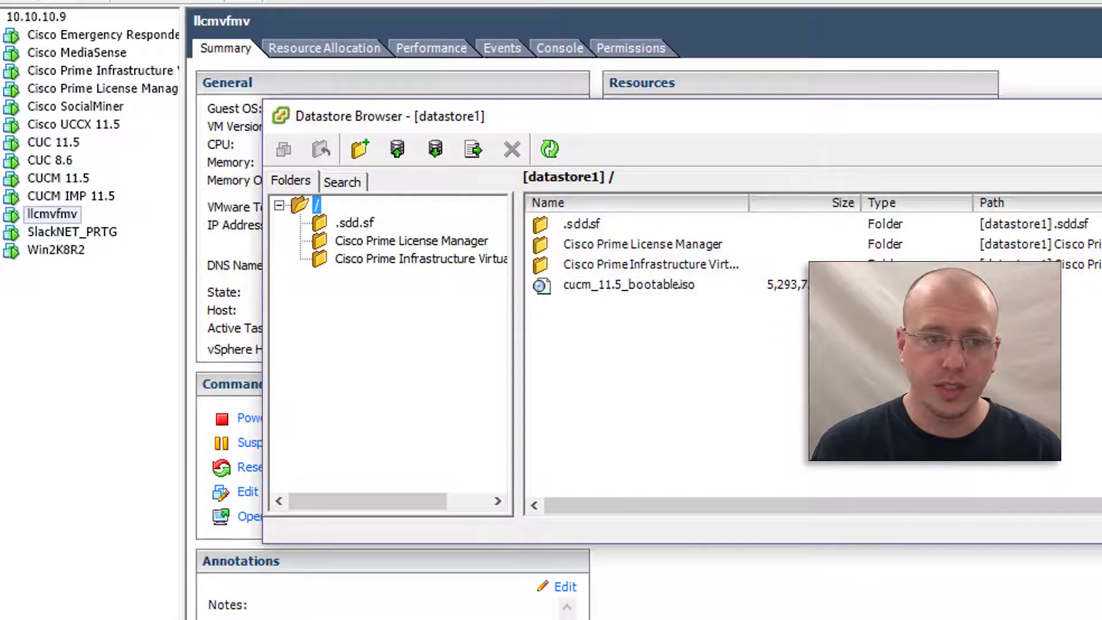
{"action": "key", "text": "alt+F4"}
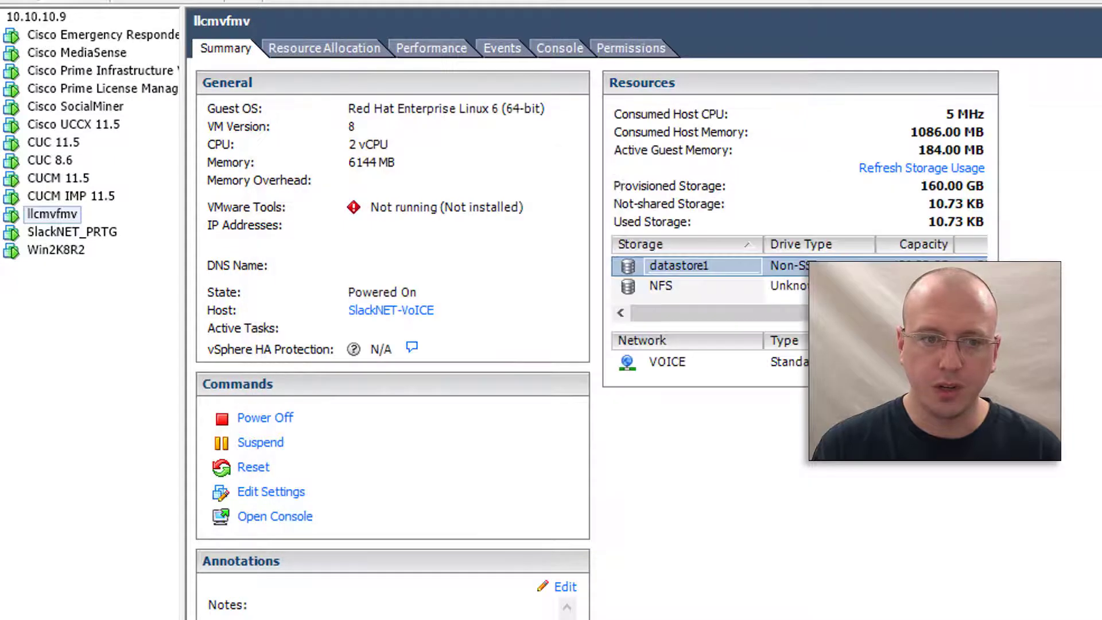
Step: Power off the llcmvfmv VM and delete it from disk
{"action": "right_click", "coordinate": [60, 220]}
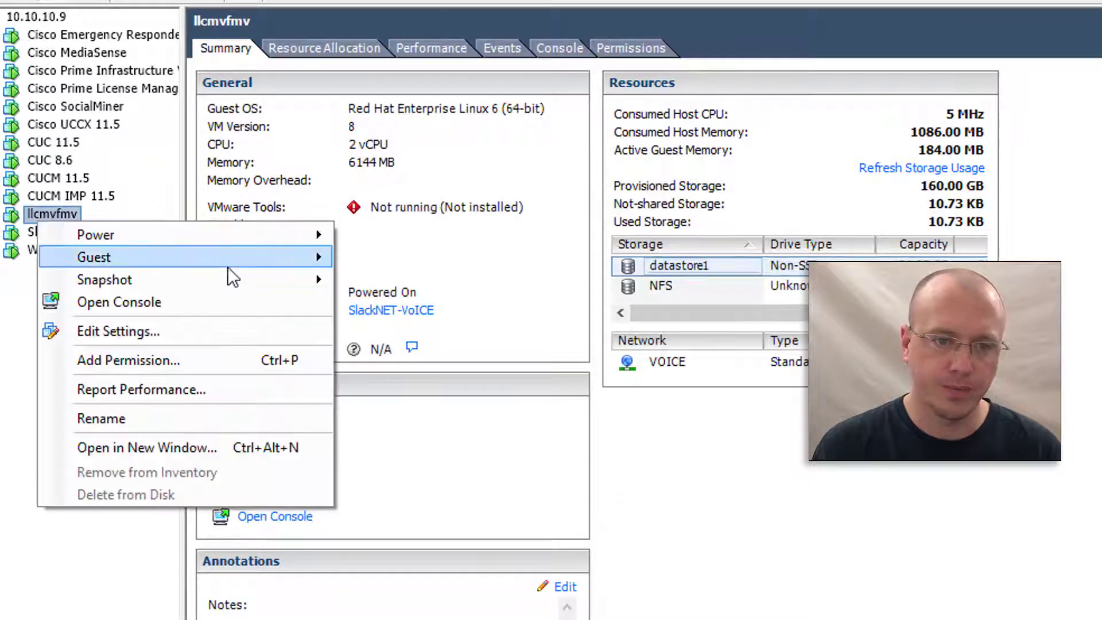
{"action": "mouse_move", "coordinate": [316, 270]}
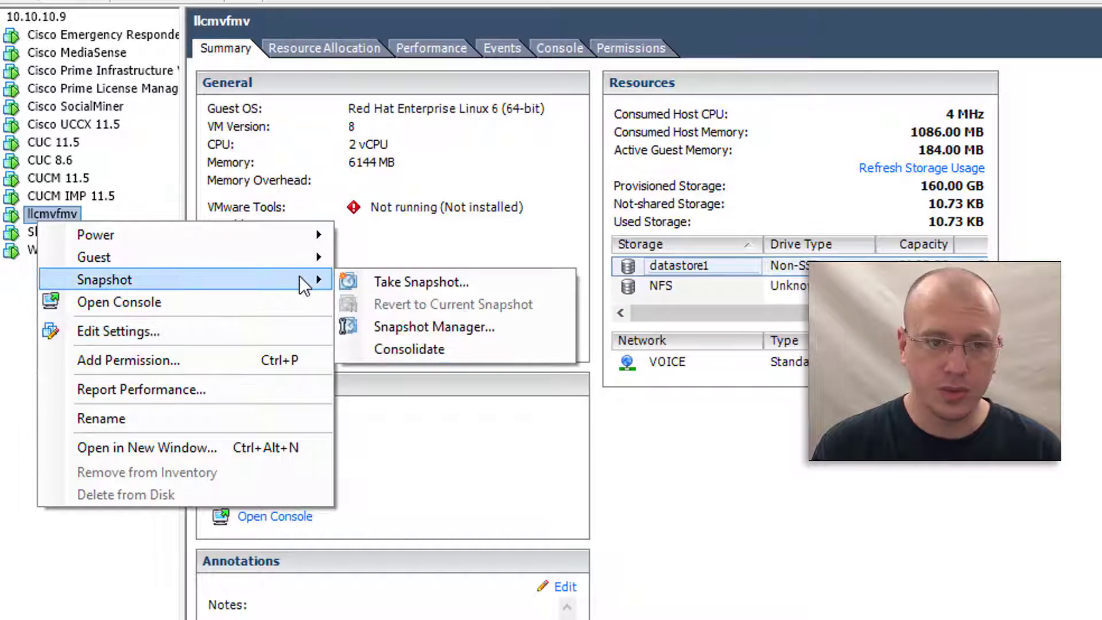
{"action": "left_click", "coordinate": [35, 221]}
{"action": "right_click", "coordinate": [55, 209]}
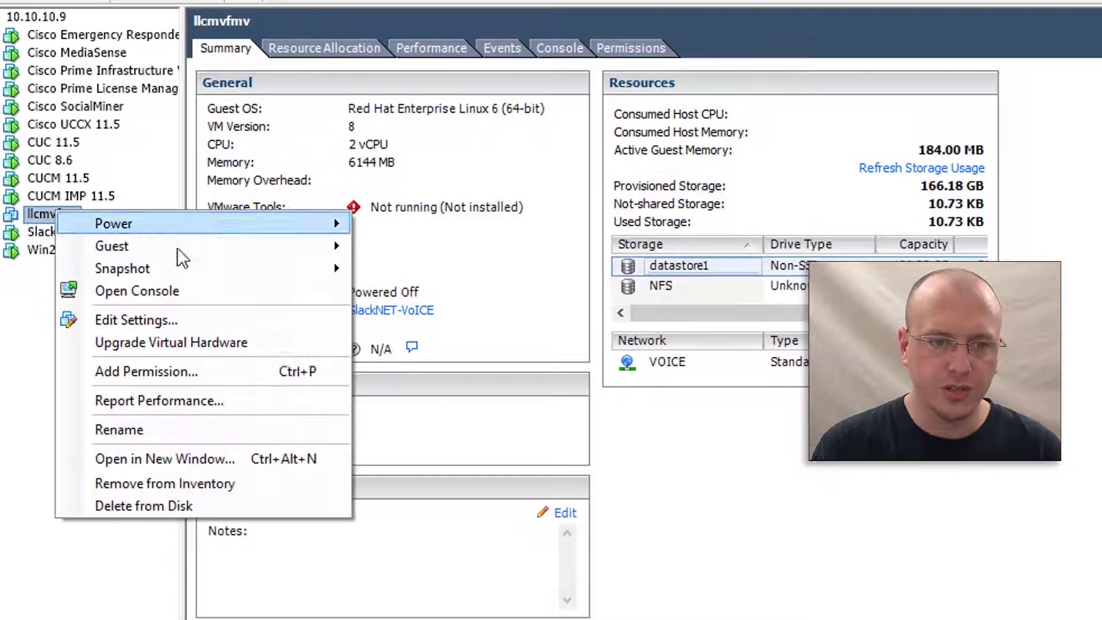
{"action": "left_click", "coordinate": [257, 504]}
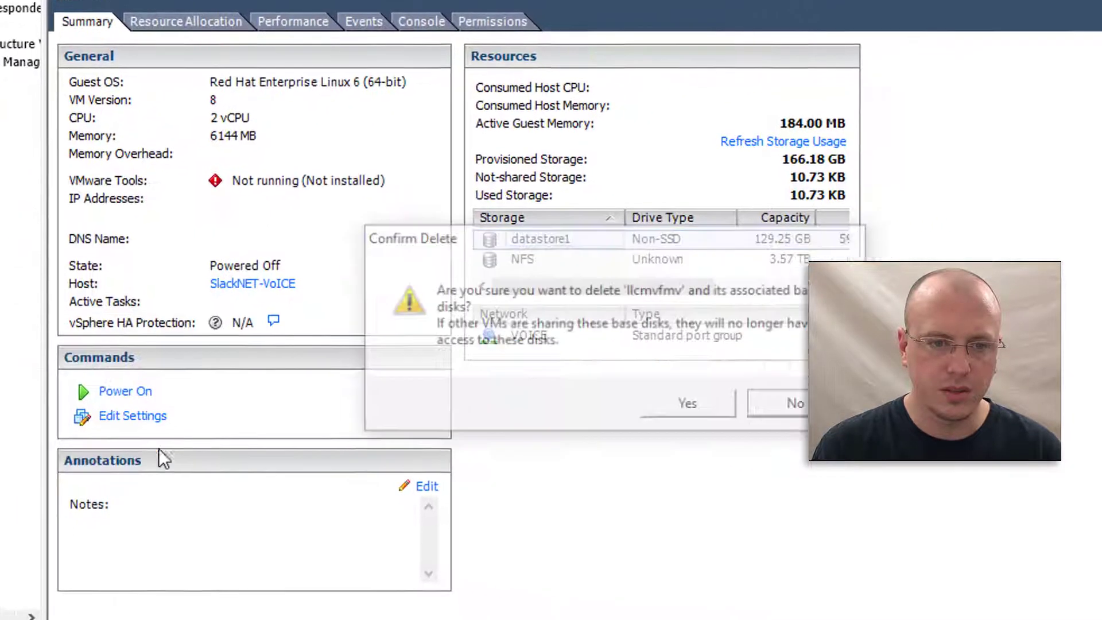
{"action": "left_click", "coordinate": [675, 400]}
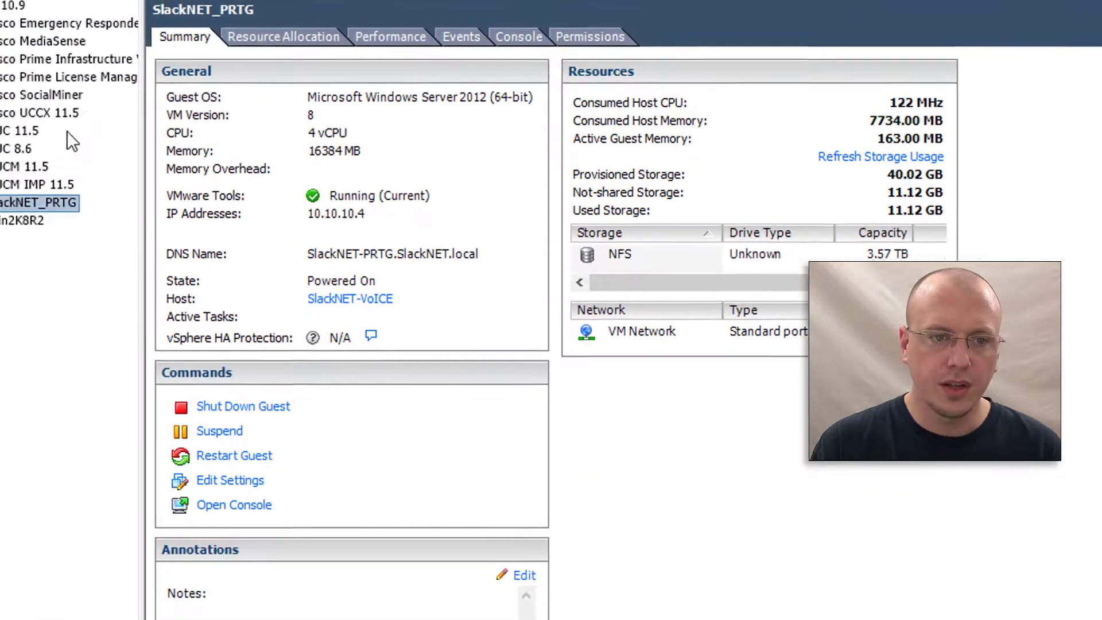
Step: Select host 10.10.10.9 and start a New Virtual Machine from its actions menu
{"action": "key", "text": "alt+f"}
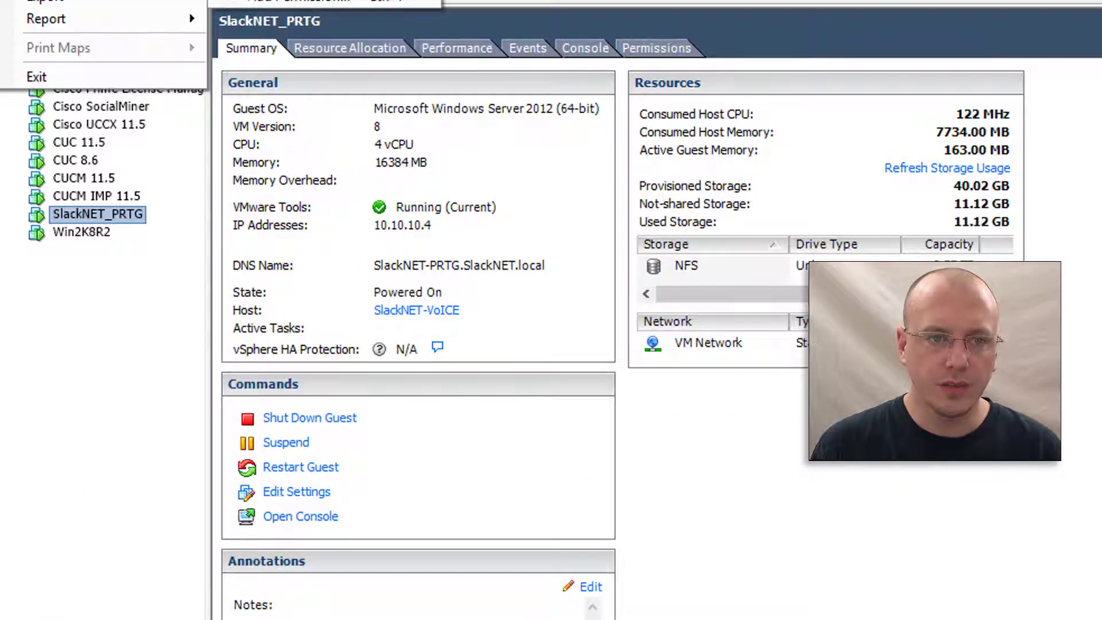
{"action": "key", "text": "Escape"}
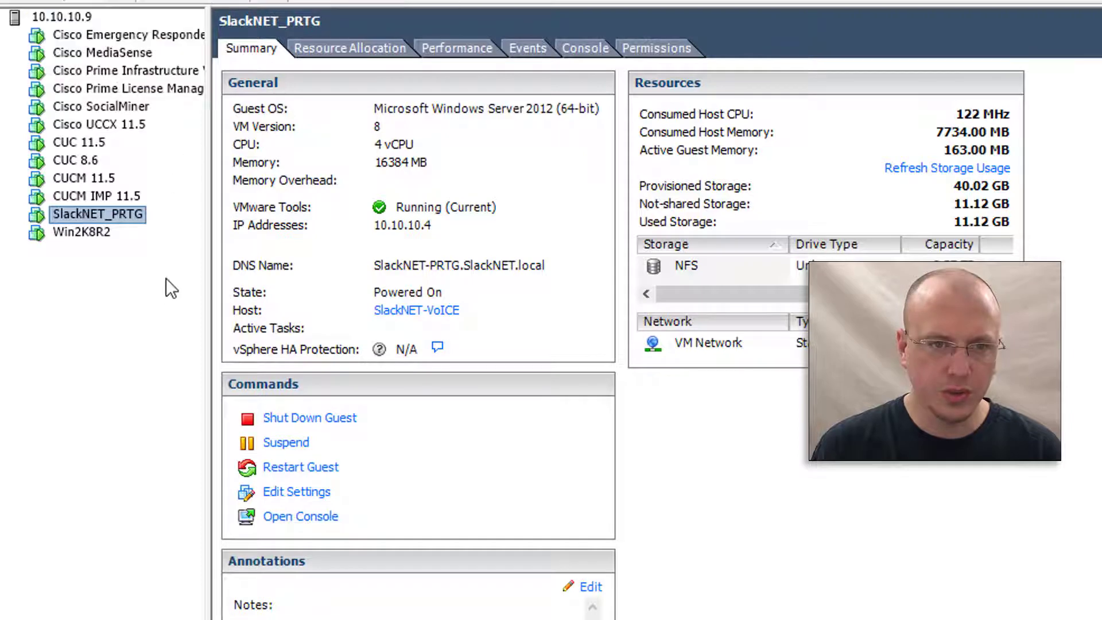
{"action": "left_click", "coordinate": [61, 18]}
{"action": "right_click", "coordinate": [60, 19]}
{"action": "left_click", "coordinate": [135, 34]}
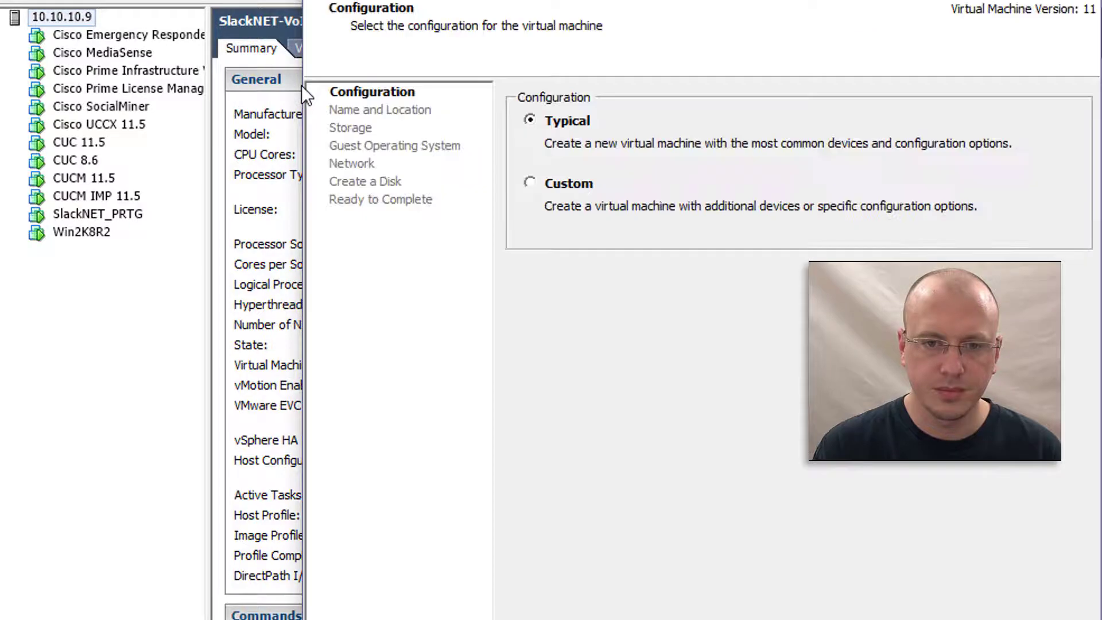
Step: Choose a Custom configuration, name the VM CUCM_Boot_Test and store it on NFS
{"action": "left_click", "coordinate": [603, 210]}
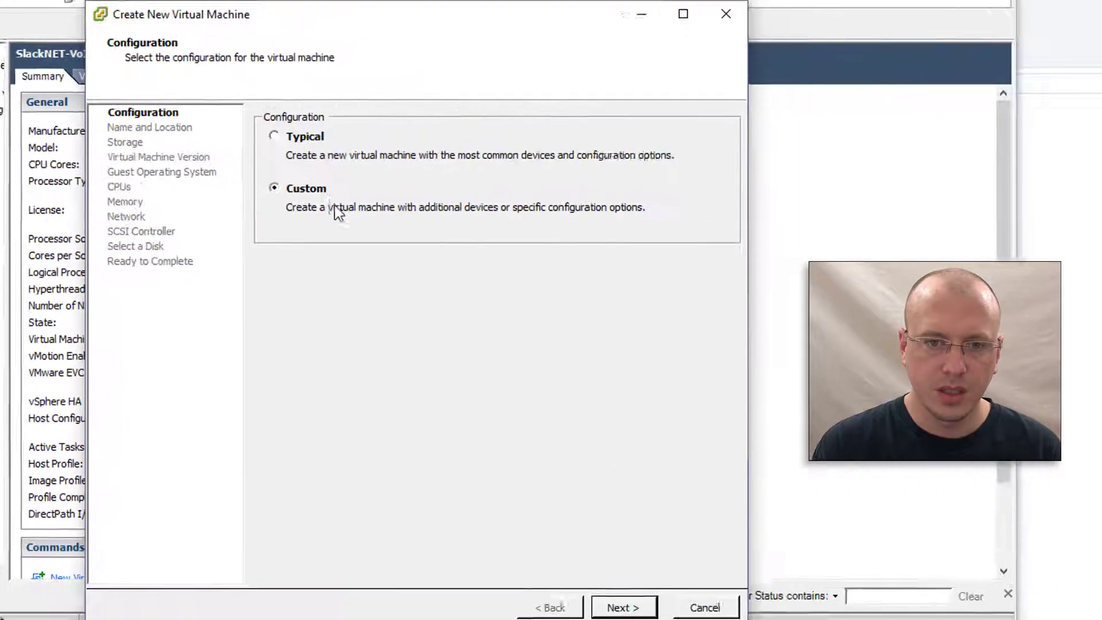
{"action": "left_click", "coordinate": [529, 585]}
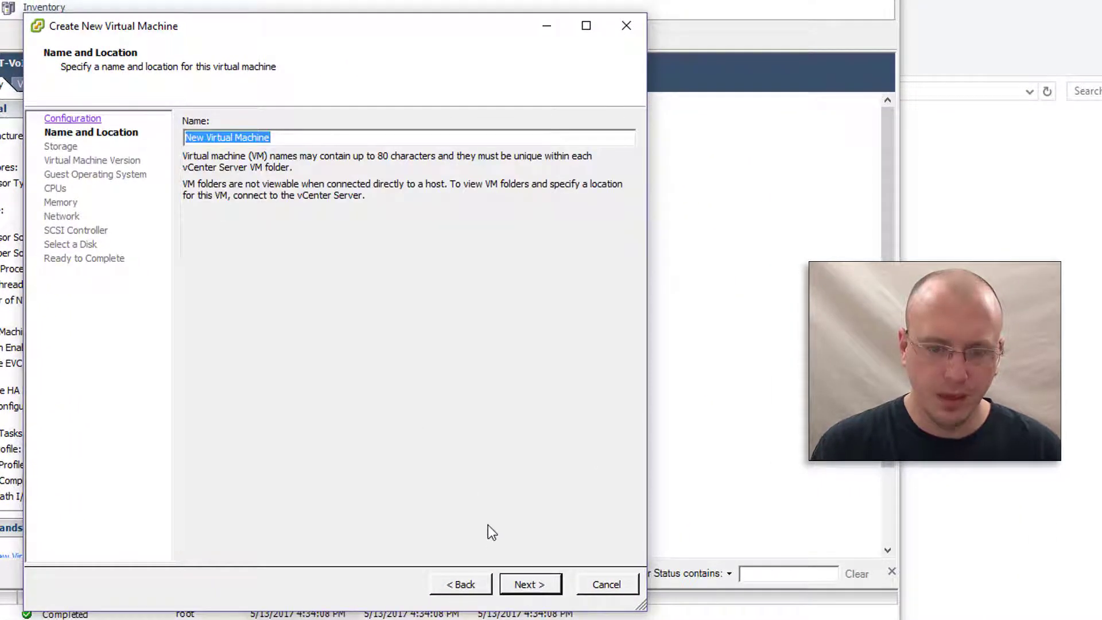
{"action": "type", "text": "CUCM"}
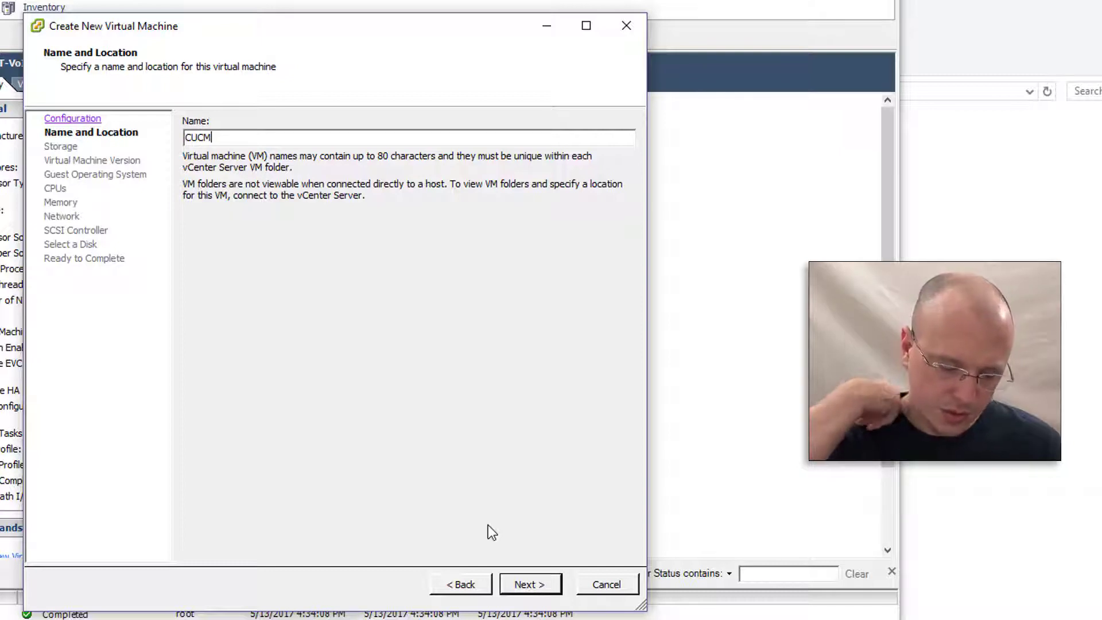
{"action": "type", "text": "_Boot_Test"}
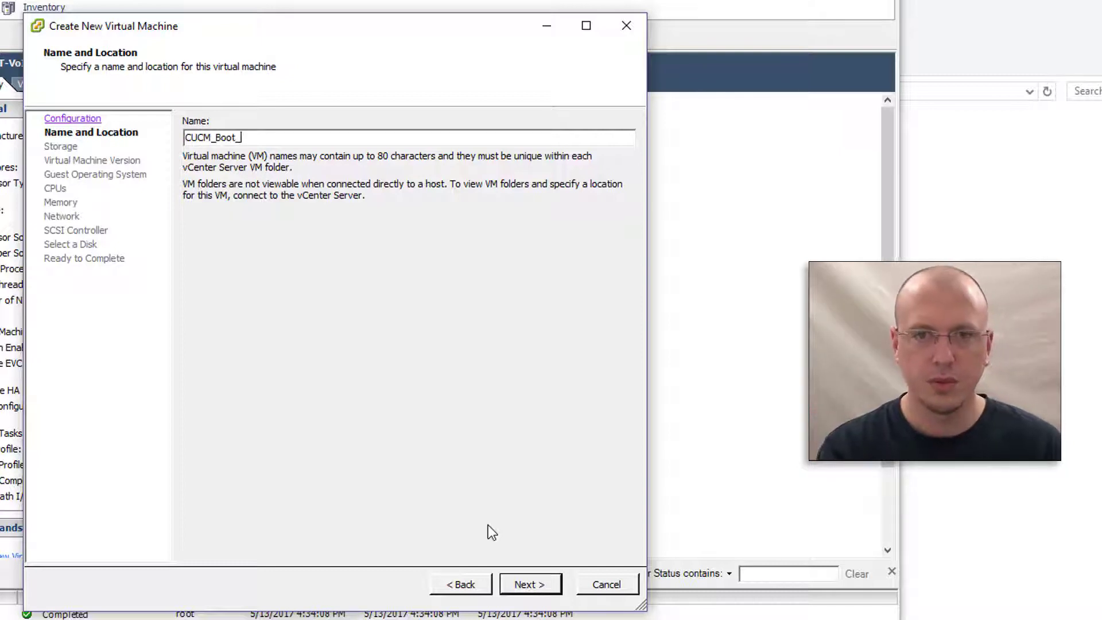
{"action": "left_click", "coordinate": [521, 584]}
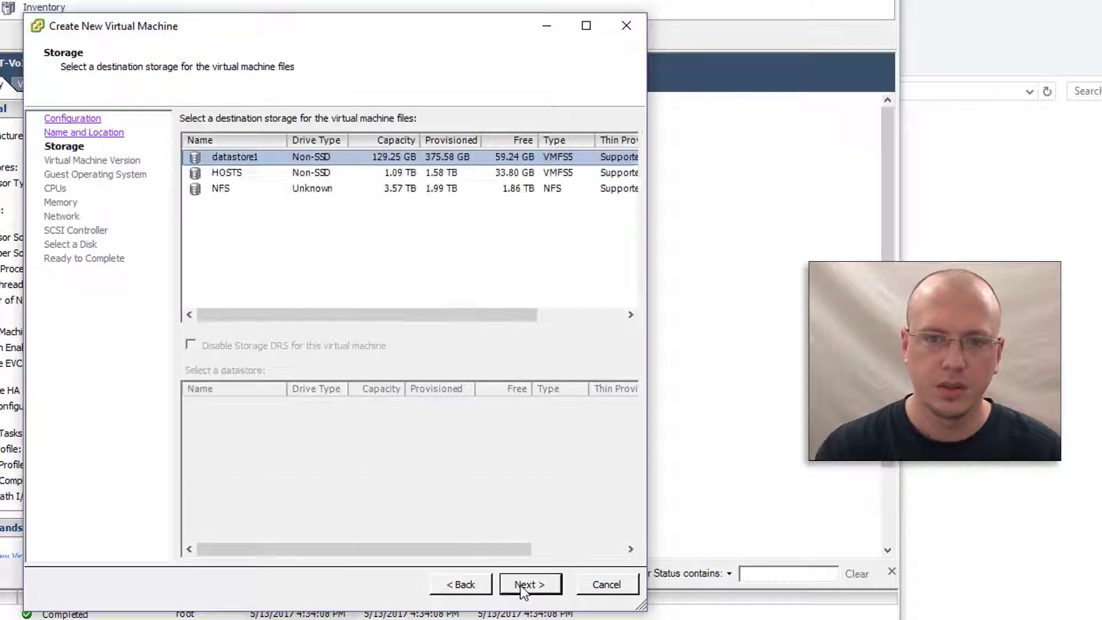
{"action": "left_click", "coordinate": [341, 192]}
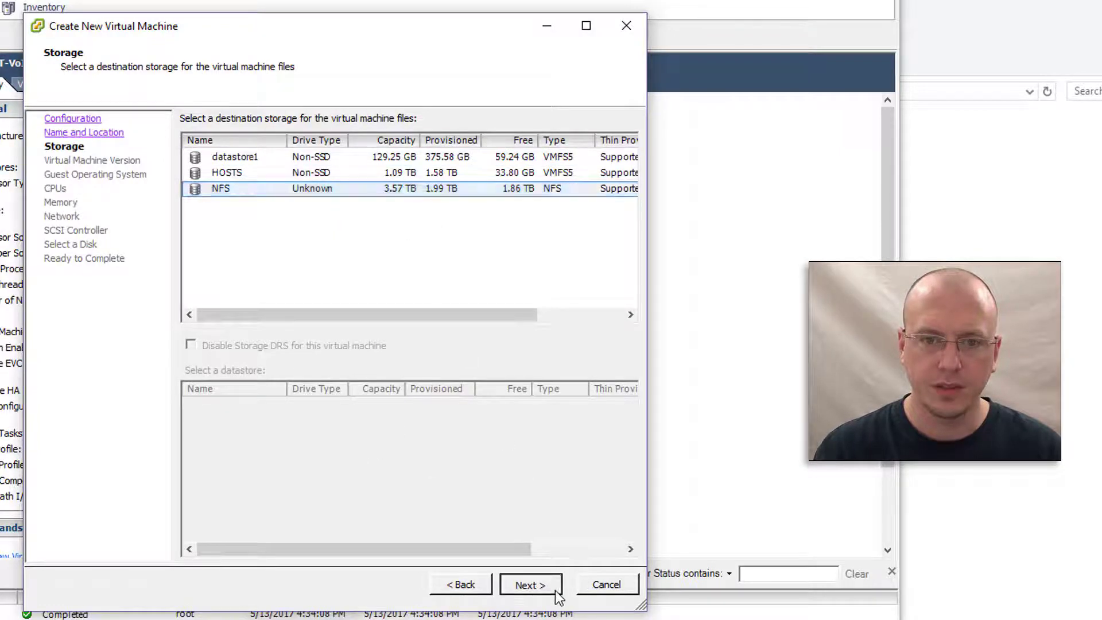
{"action": "left_click", "coordinate": [556, 585]}
Step: Set VM version 8 and guest OS Red Hat Enterprise Linux 6 64-bit, checking Cisco's recommended specs
{"action": "left_click", "coordinate": [287, 299]}
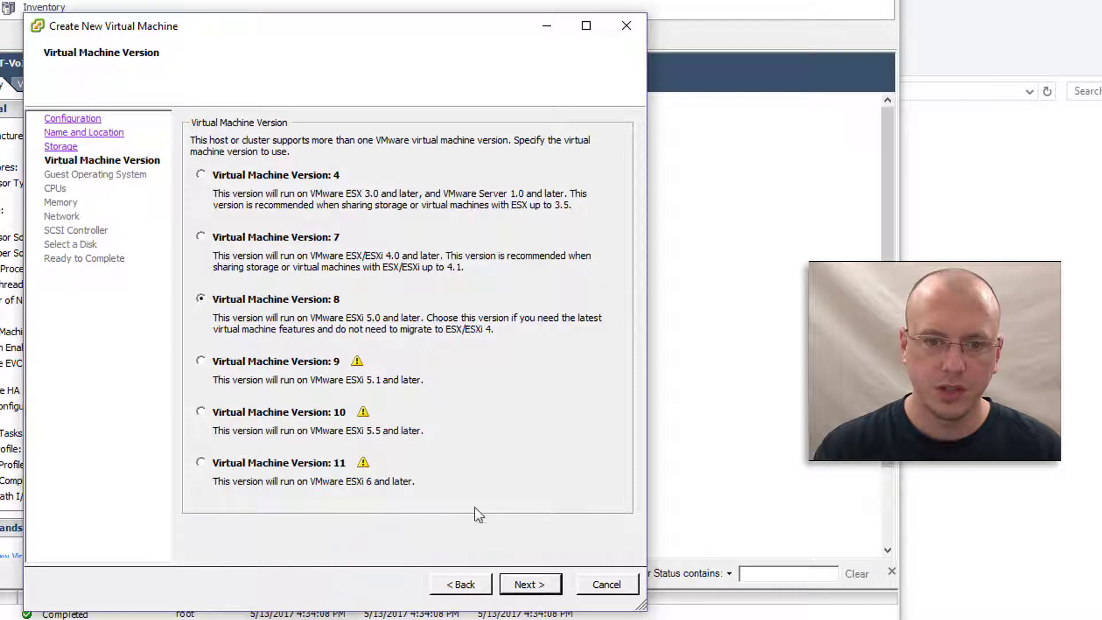
{"action": "left_click", "coordinate": [528, 586]}
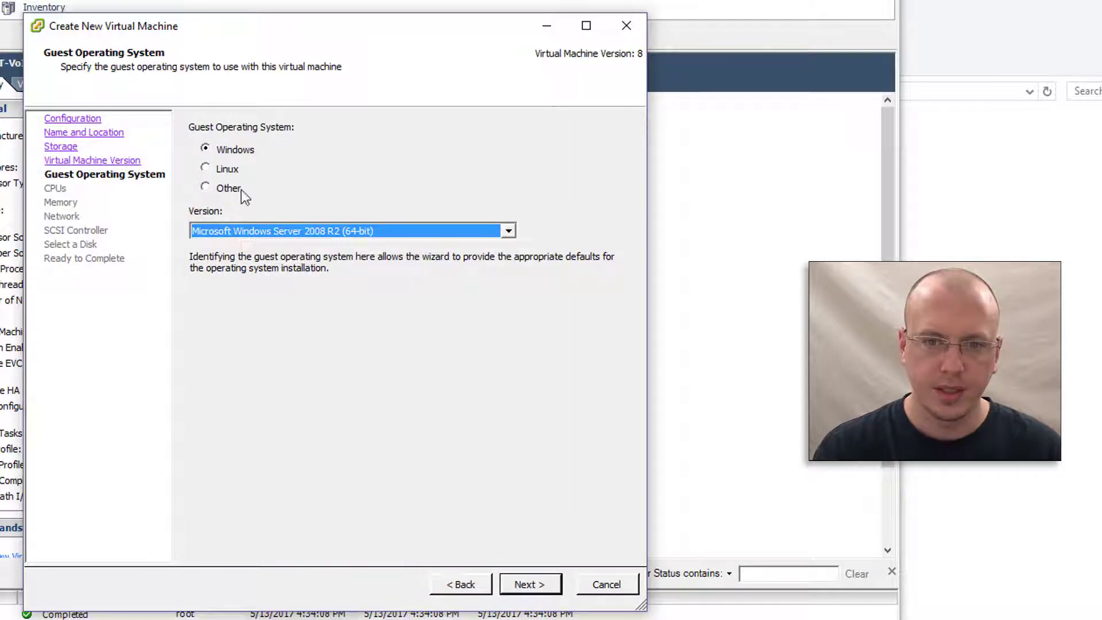
{"action": "left_click", "coordinate": [225, 170]}
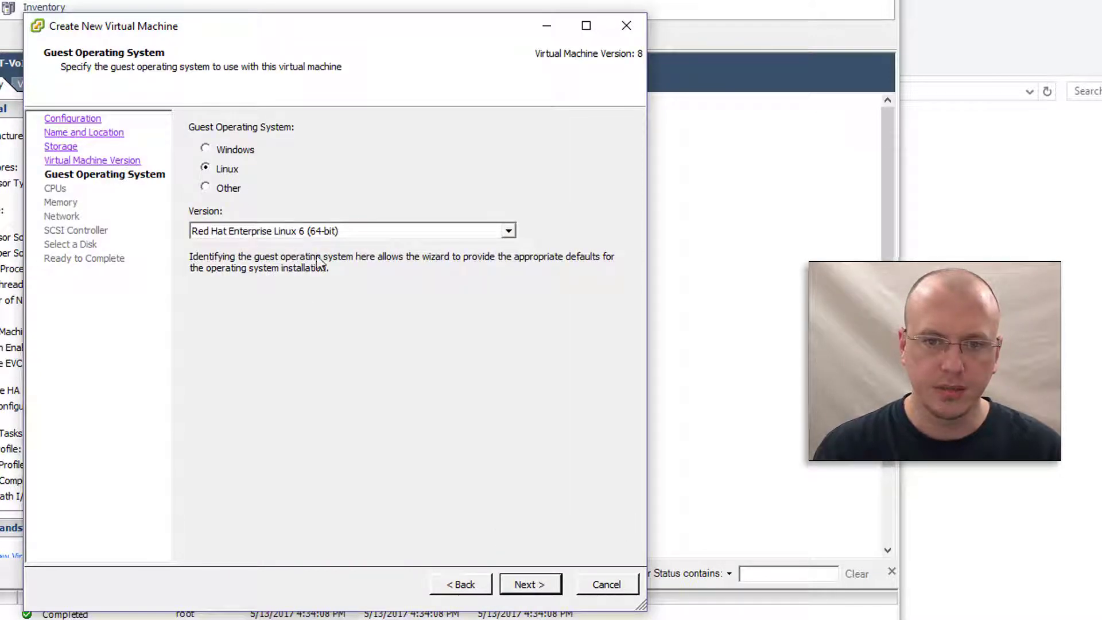
{"action": "left_click", "coordinate": [539, 583]}
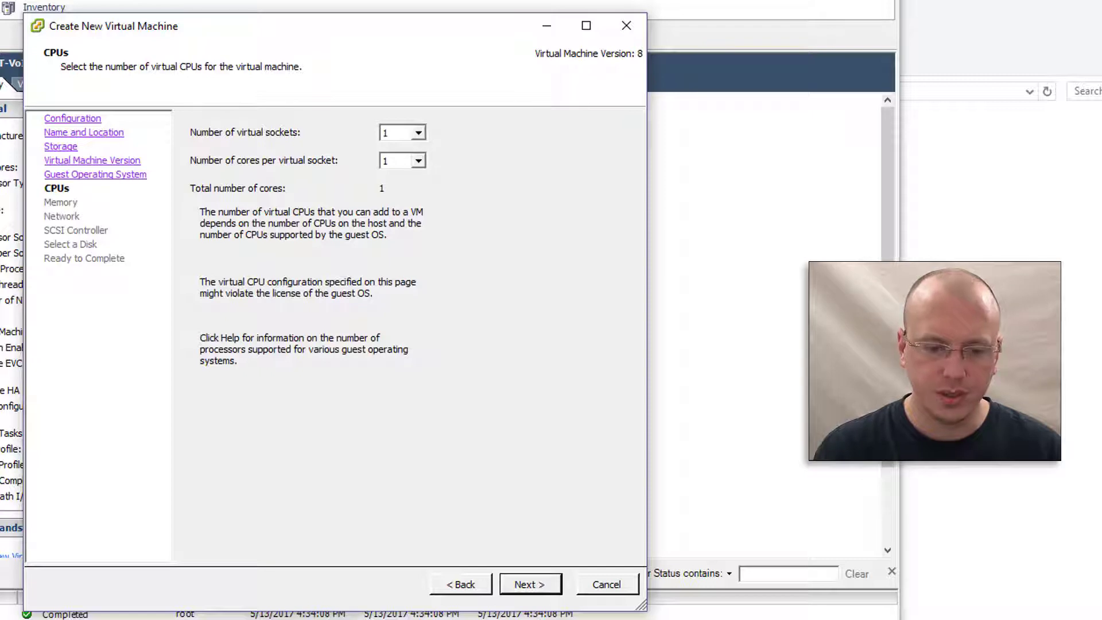
{"action": "key", "text": "alt+Tab"}
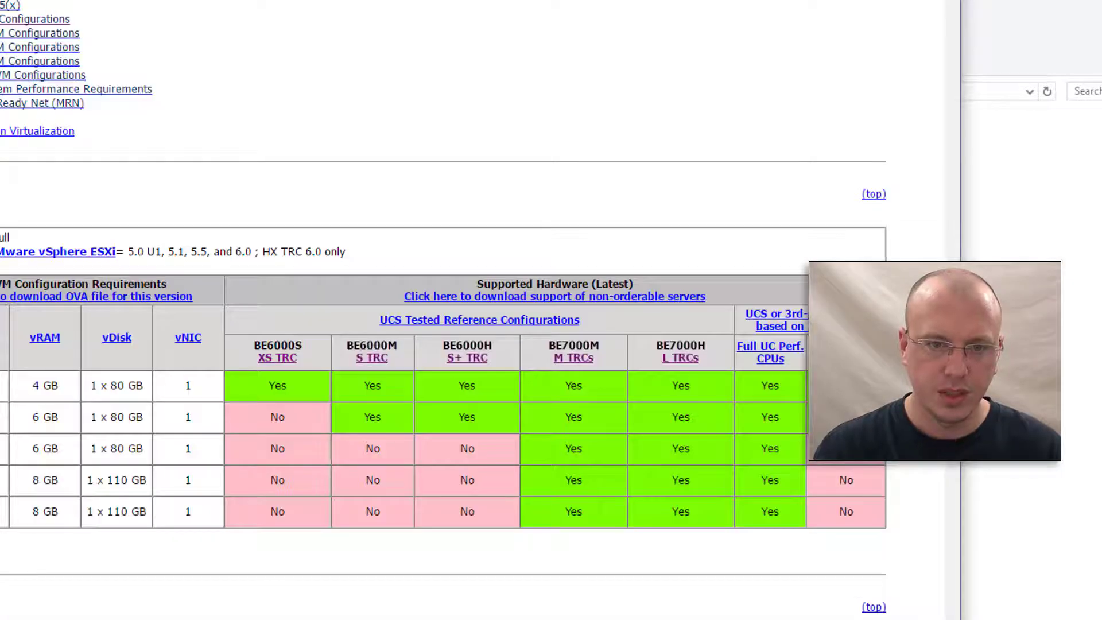
{"action": "key", "text": "alt+Tab"}
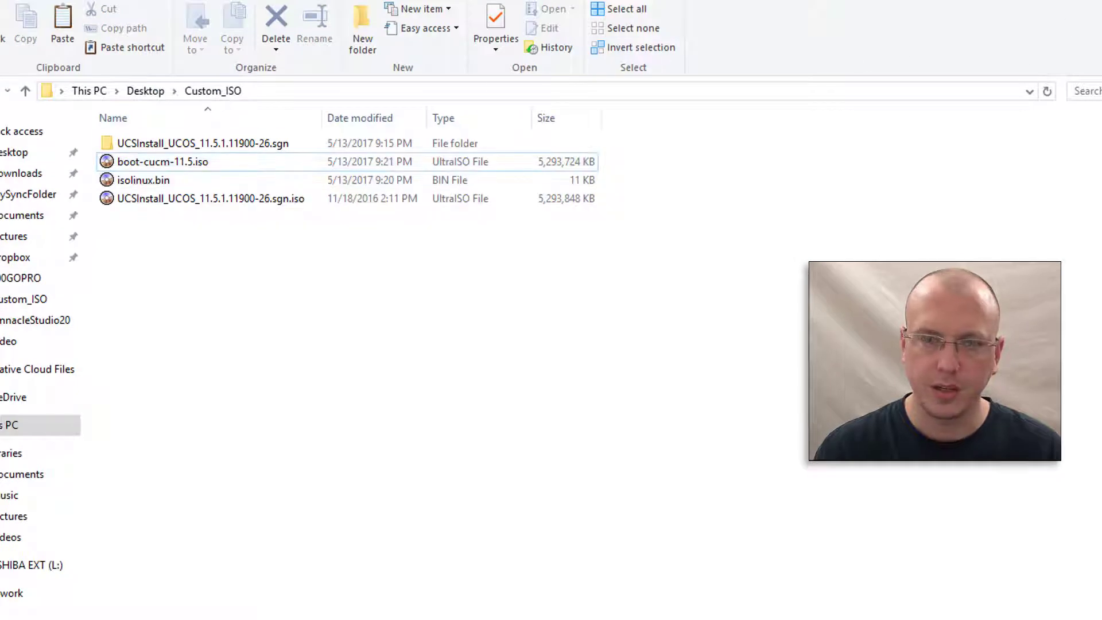
{"action": "key", "text": "alt+Tab"}
Step: Give the VM 2 virtual sockets, 4 GB of memory and NIC 1 on the VOICE network
{"action": "left_click", "coordinate": [417, 137]}
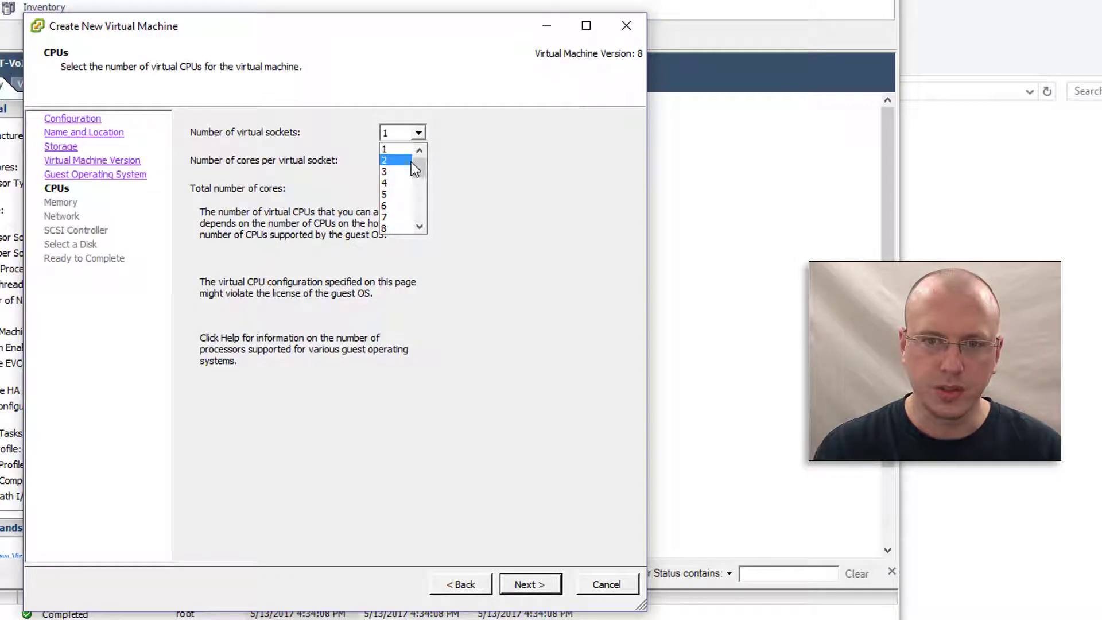
{"action": "left_click", "coordinate": [411, 161]}
{"action": "left_click", "coordinate": [537, 584]}
{"action": "left_click_drag", "start_coordinate": [223, 288], "coordinate": [211, 330]}
{"action": "left_click", "coordinate": [538, 583]}
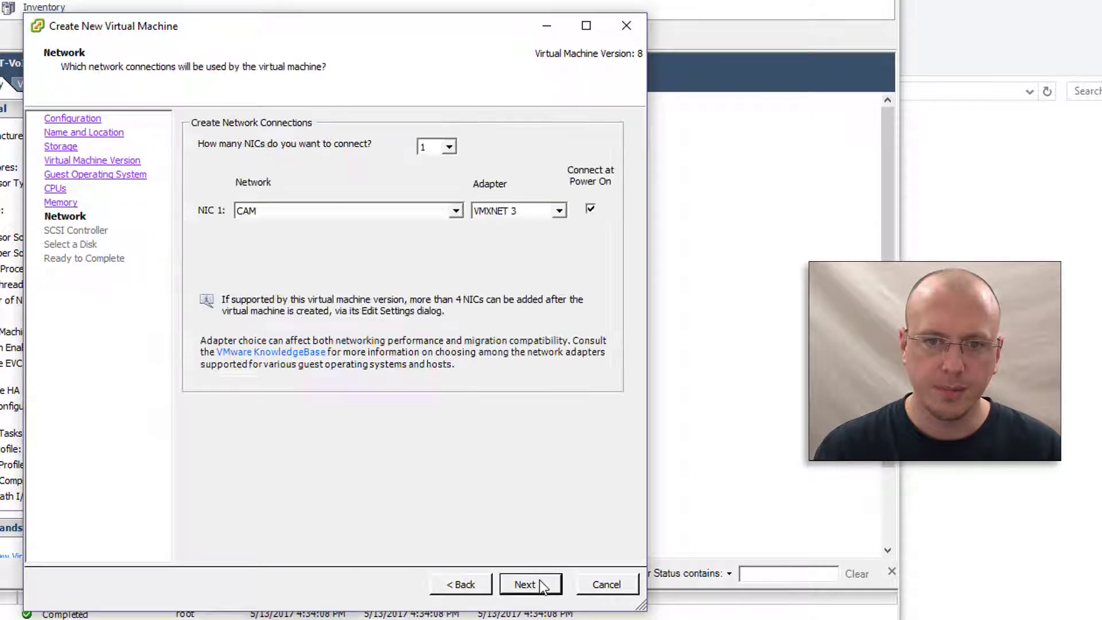
{"action": "left_click", "coordinate": [401, 215]}
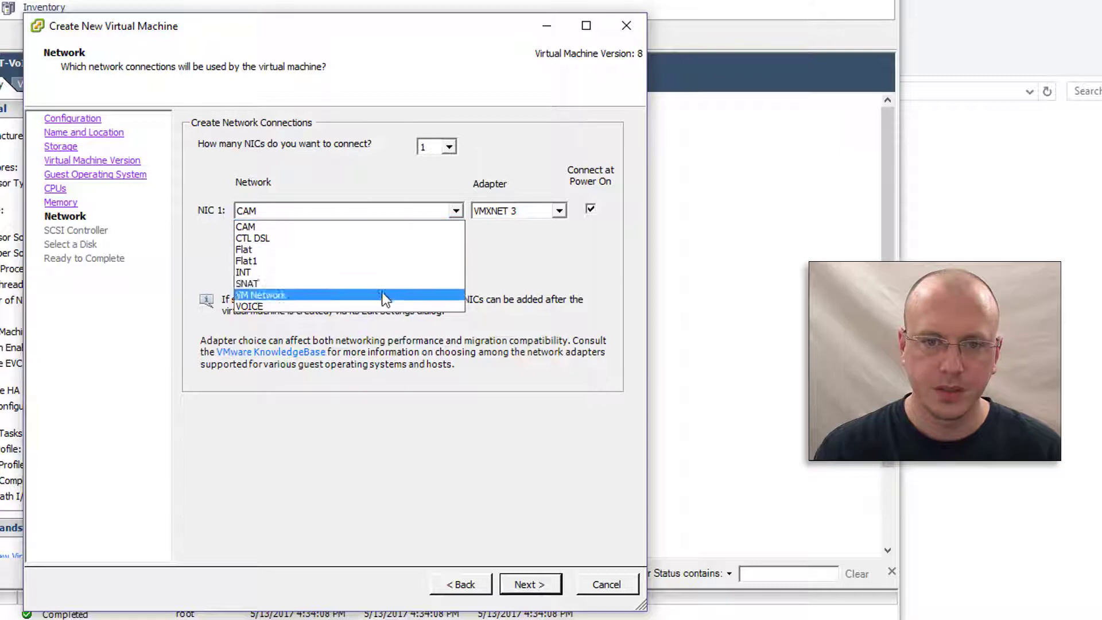
{"action": "left_click", "coordinate": [384, 306]}
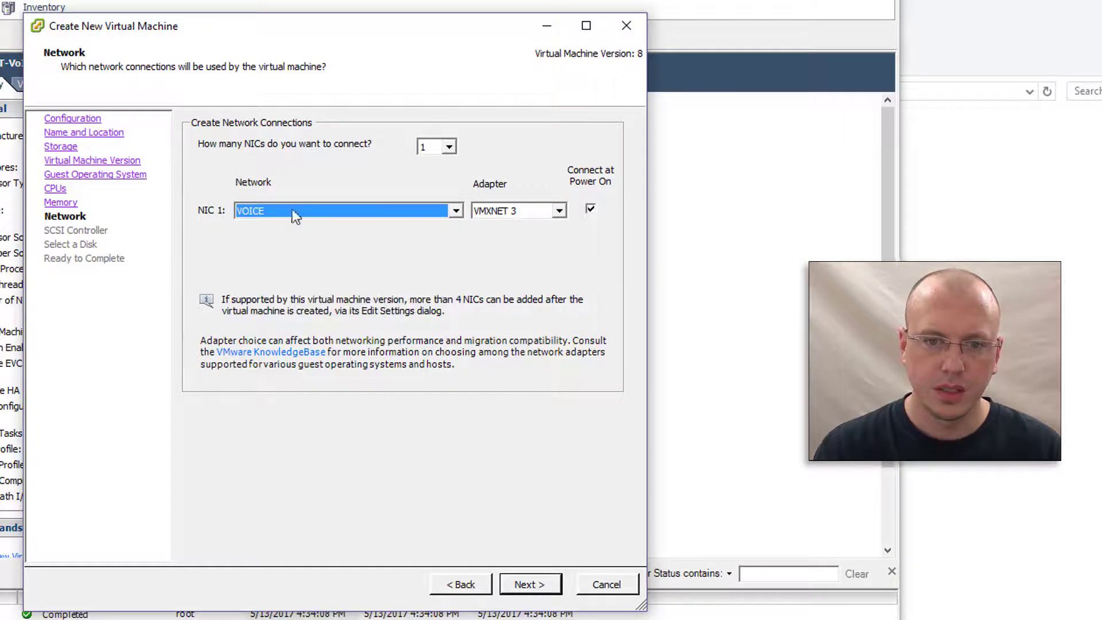
Step: Create a new 80 GB thin-provisioned disk and enable 'Edit the virtual machine settings before completion'
{"action": "left_click", "coordinate": [531, 585]}
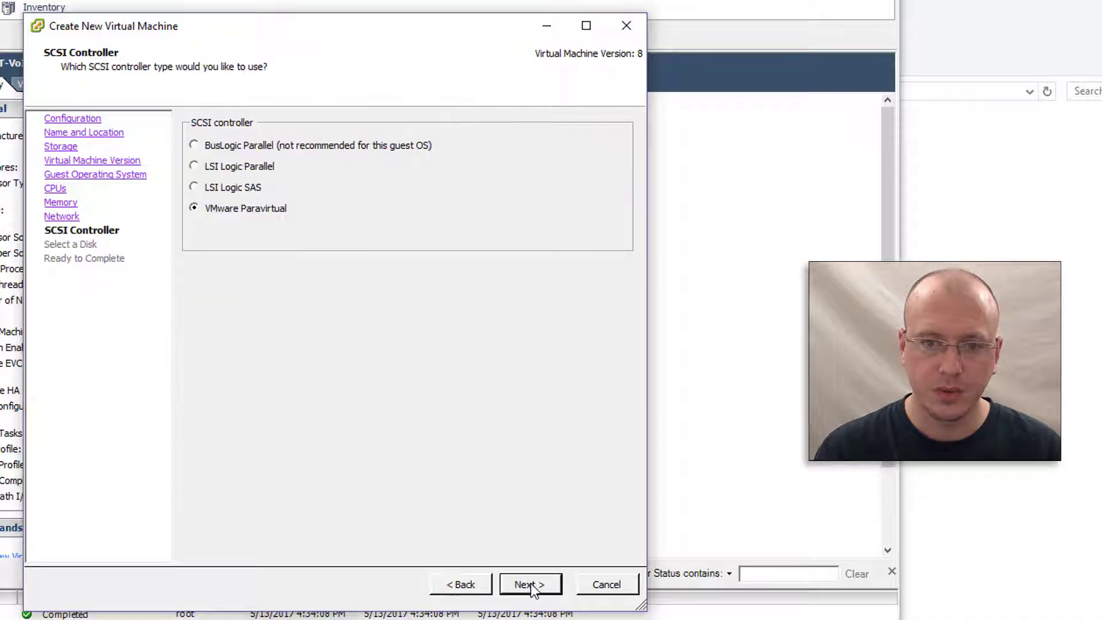
{"action": "left_click", "coordinate": [530, 585]}
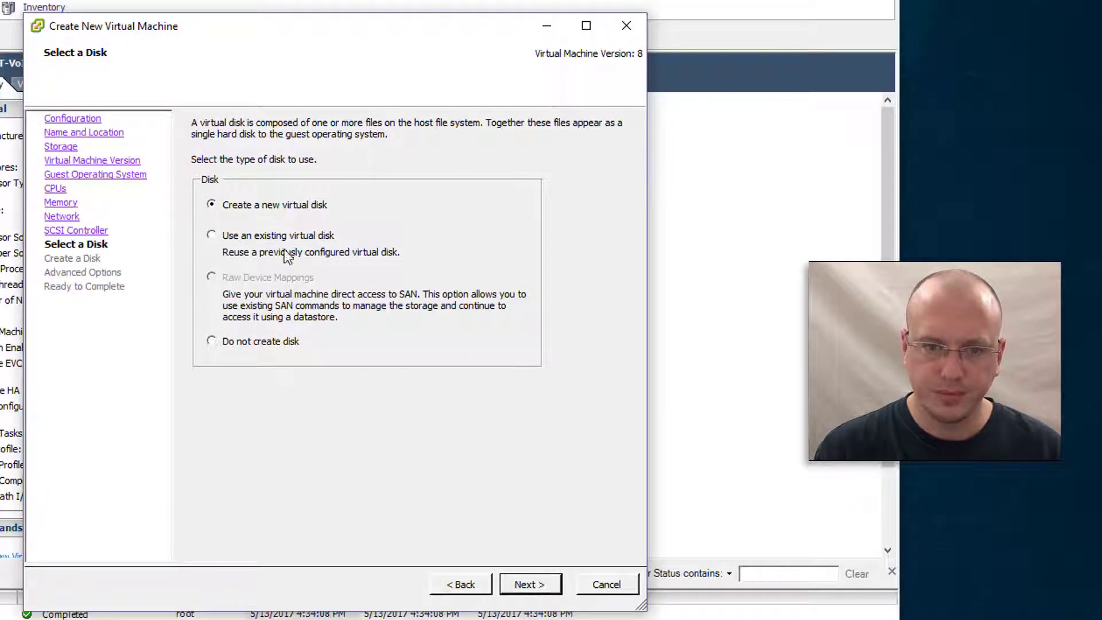
{"action": "left_click", "coordinate": [529, 584]}
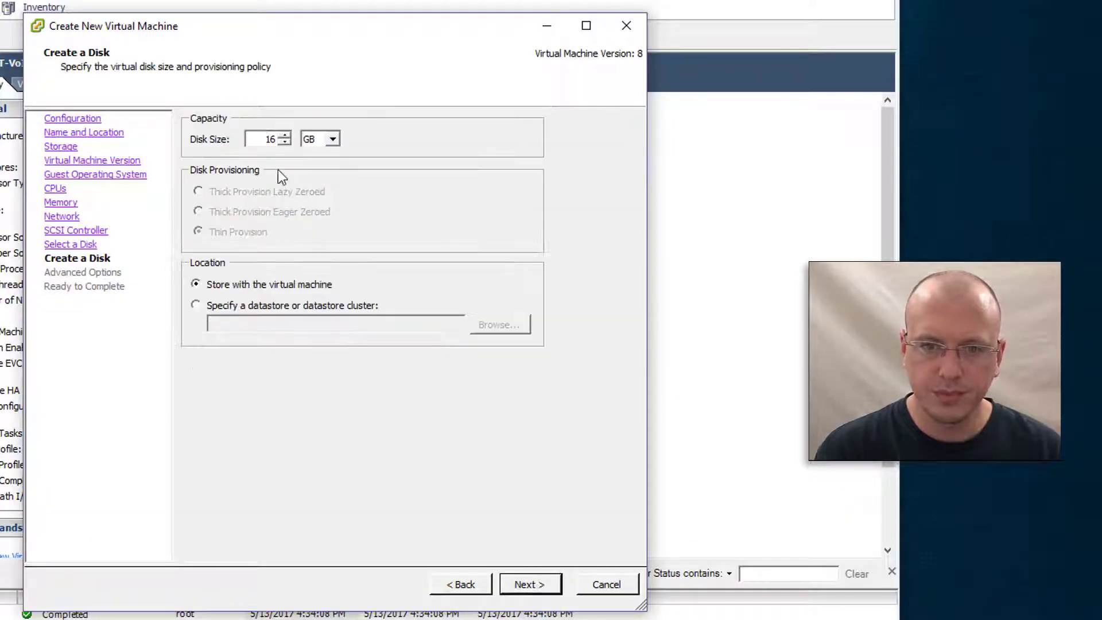
{"action": "double_click", "coordinate": [267, 139]}
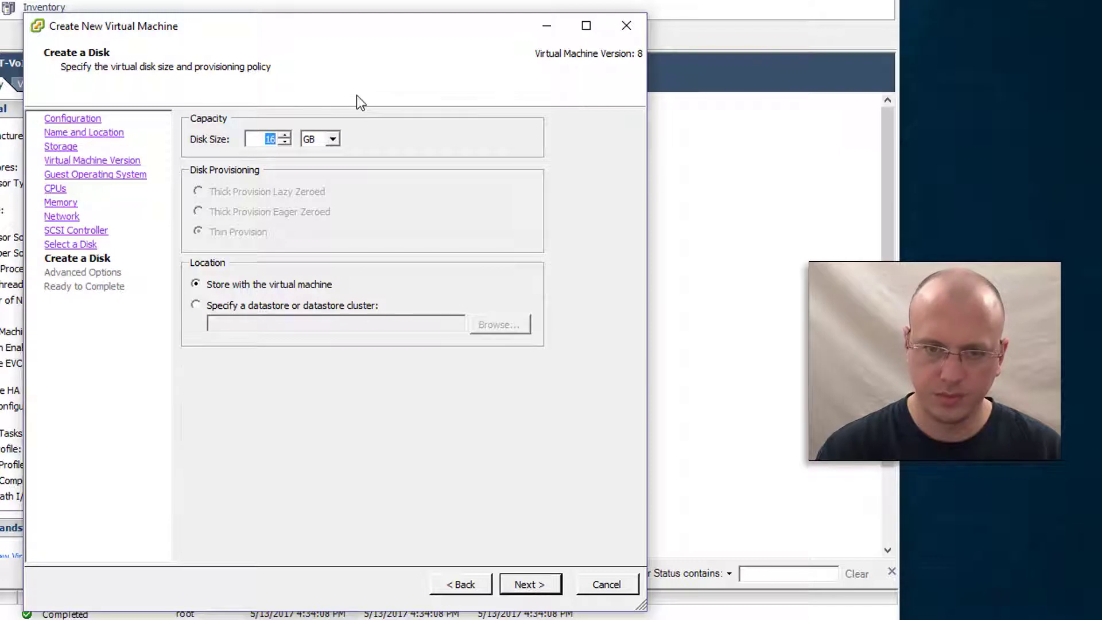
{"action": "type", "text": "80"}
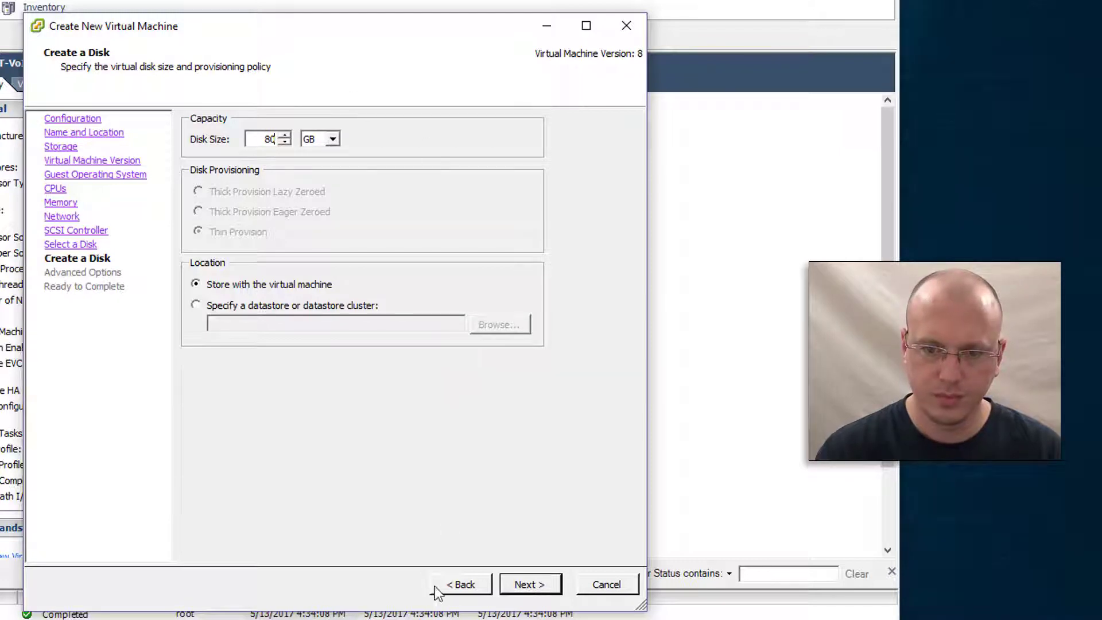
{"action": "left_click", "coordinate": [531, 586]}
{"action": "left_click", "coordinate": [531, 586]}
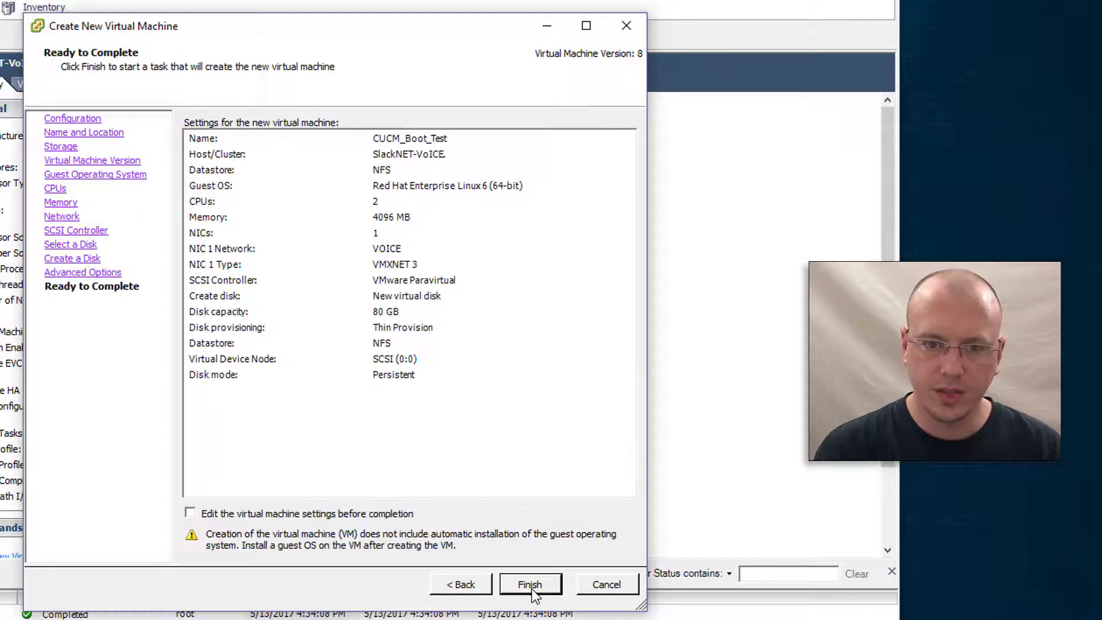
{"action": "left_click", "coordinate": [334, 513]}
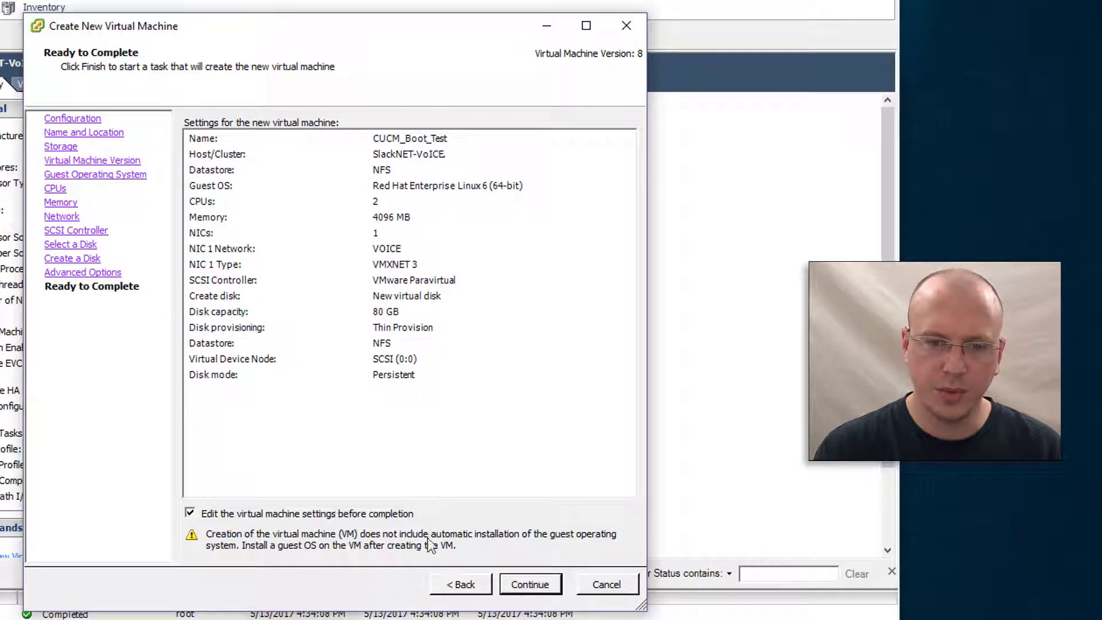
Step: Remove the New Floppy drive from CUCM_Boot_Test's hardware and finish the wizard
{"action": "left_click", "coordinate": [529, 585]}
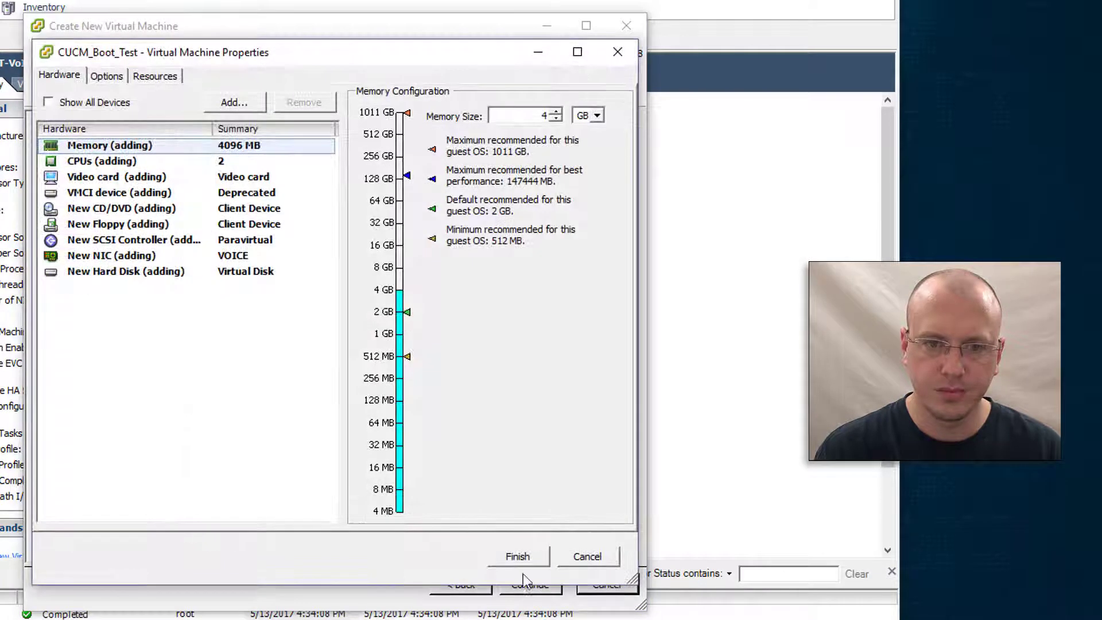
{"action": "left_click", "coordinate": [210, 224]}
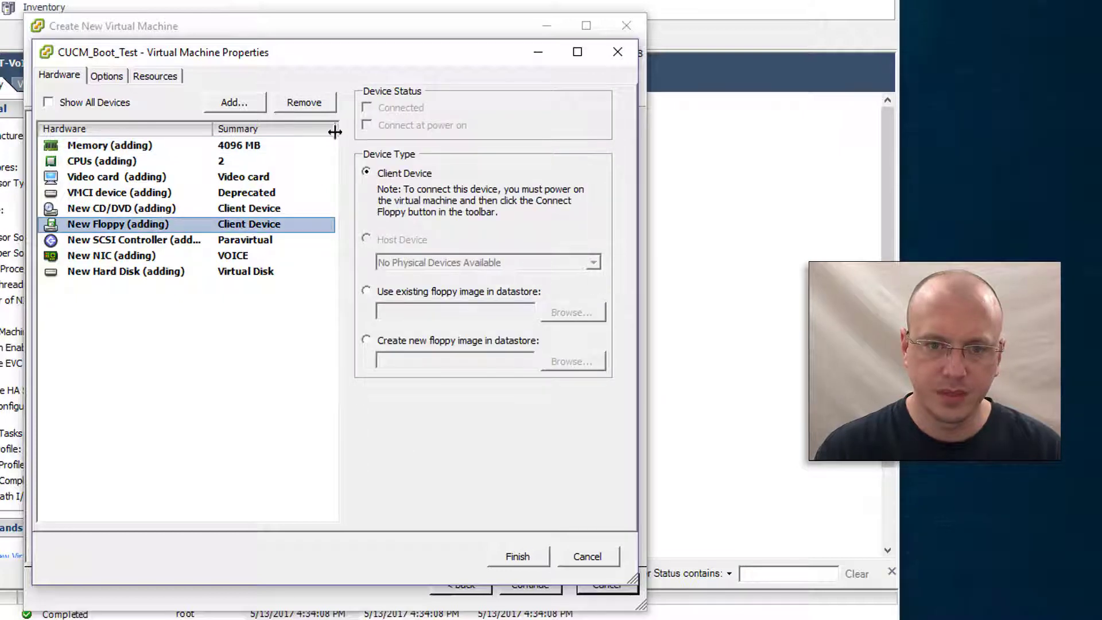
{"action": "left_click", "coordinate": [325, 104]}
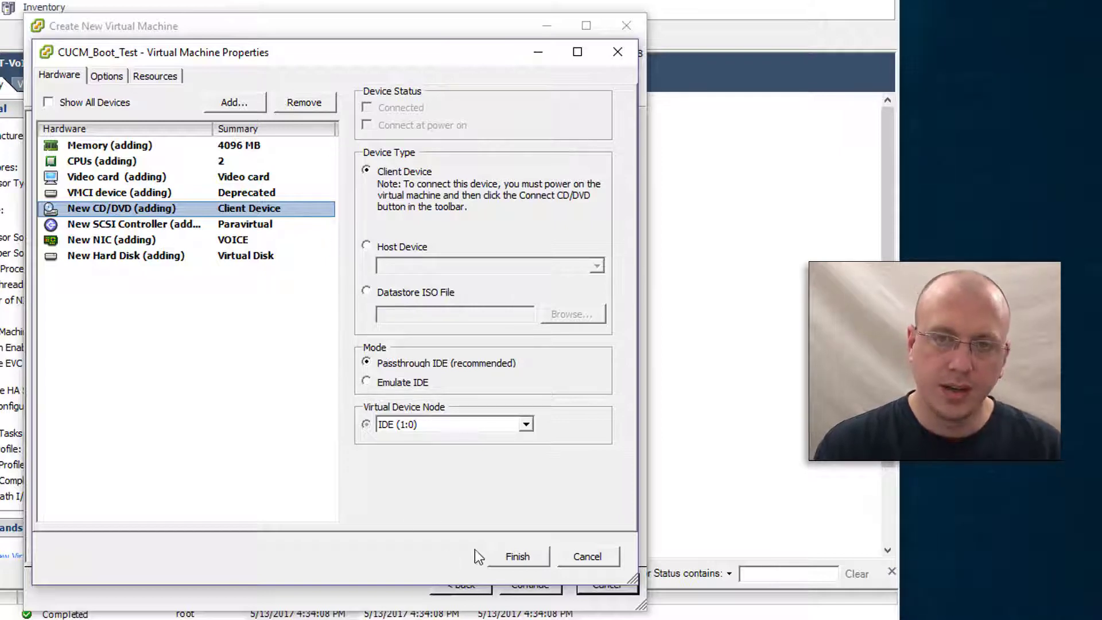
{"action": "left_click", "coordinate": [510, 559]}
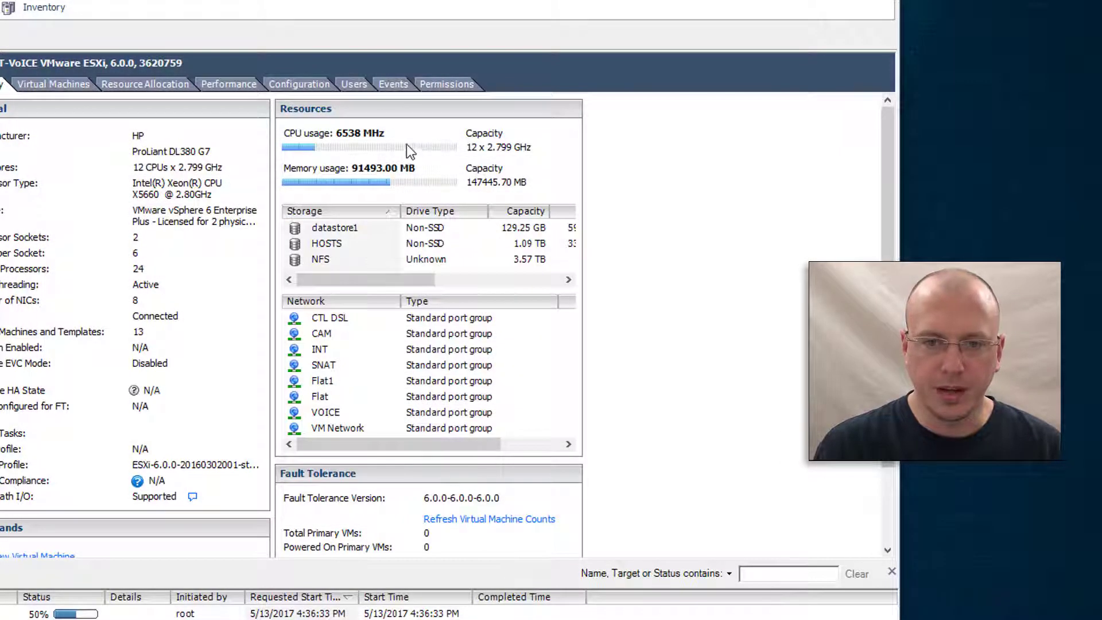
Step: Upload boot-cucm-11.5.iso to the NFS datastore root via the Datastore Browser, accepting the warning
{"action": "right_click", "coordinate": [366, 261]}
{"action": "left_click", "coordinate": [392, 272]}
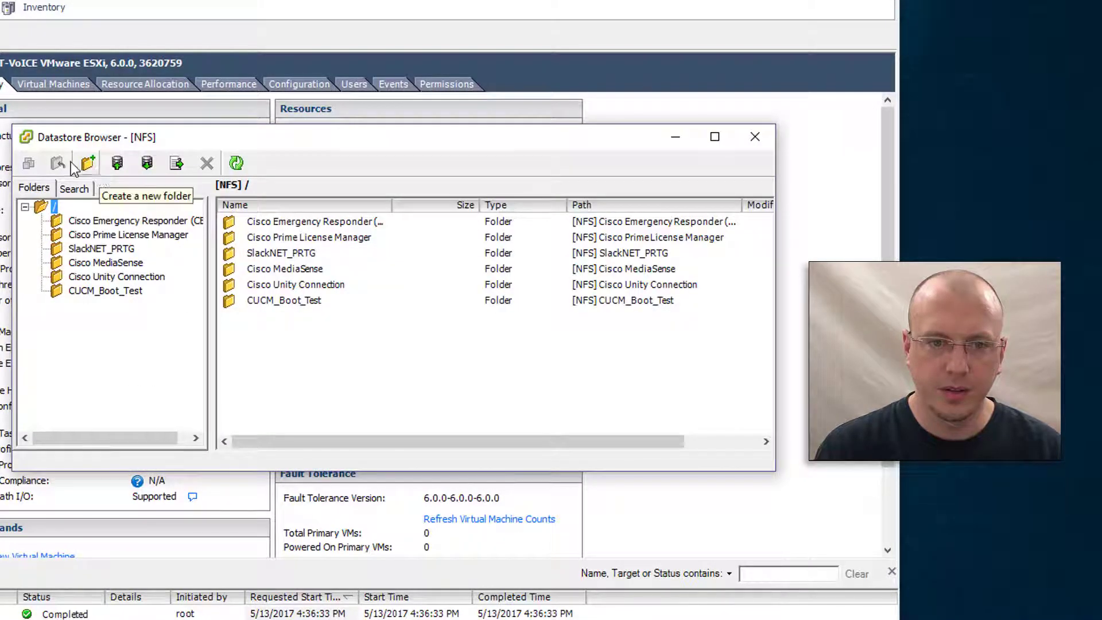
{"action": "left_click", "coordinate": [117, 163]}
{"action": "left_click", "coordinate": [162, 185]}
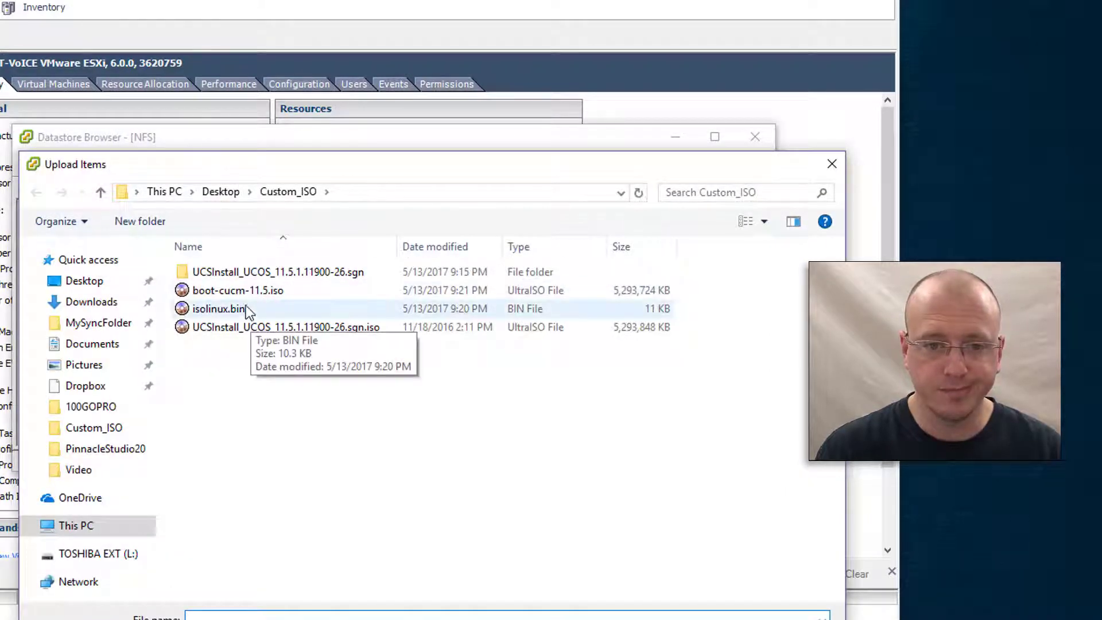
{"action": "left_click", "coordinate": [324, 291]}
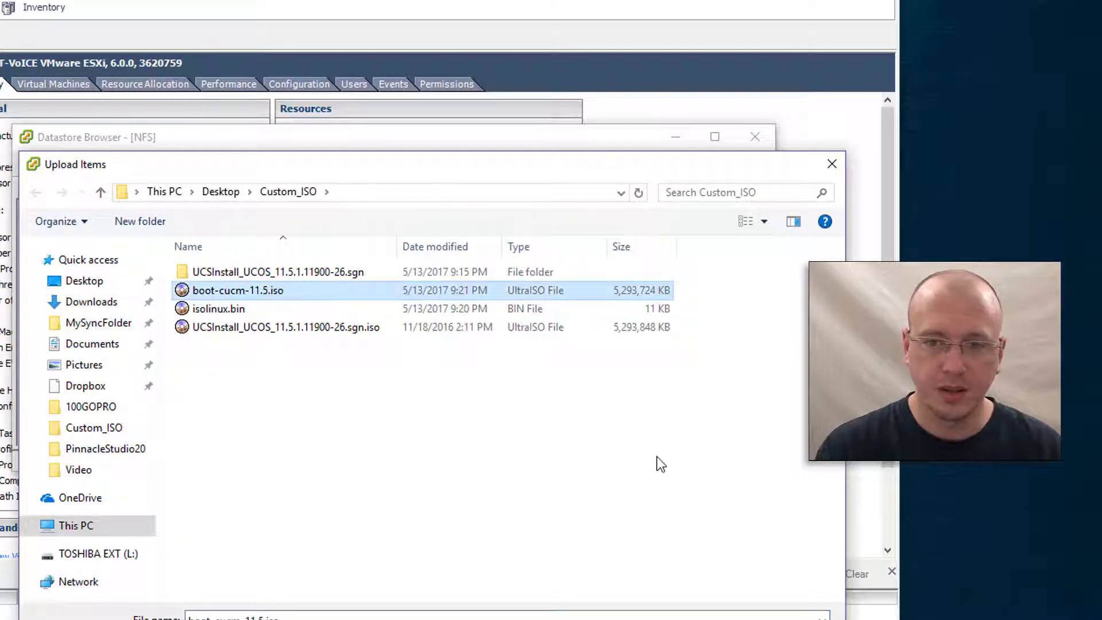
{"action": "key", "text": "Return"}
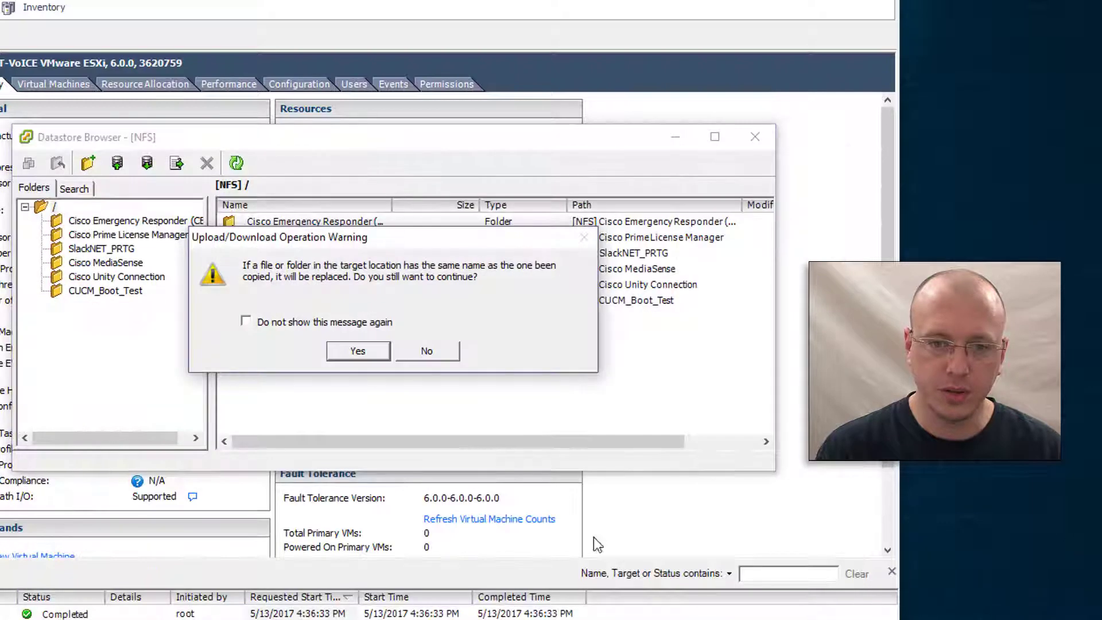
{"action": "left_click", "coordinate": [370, 356]}
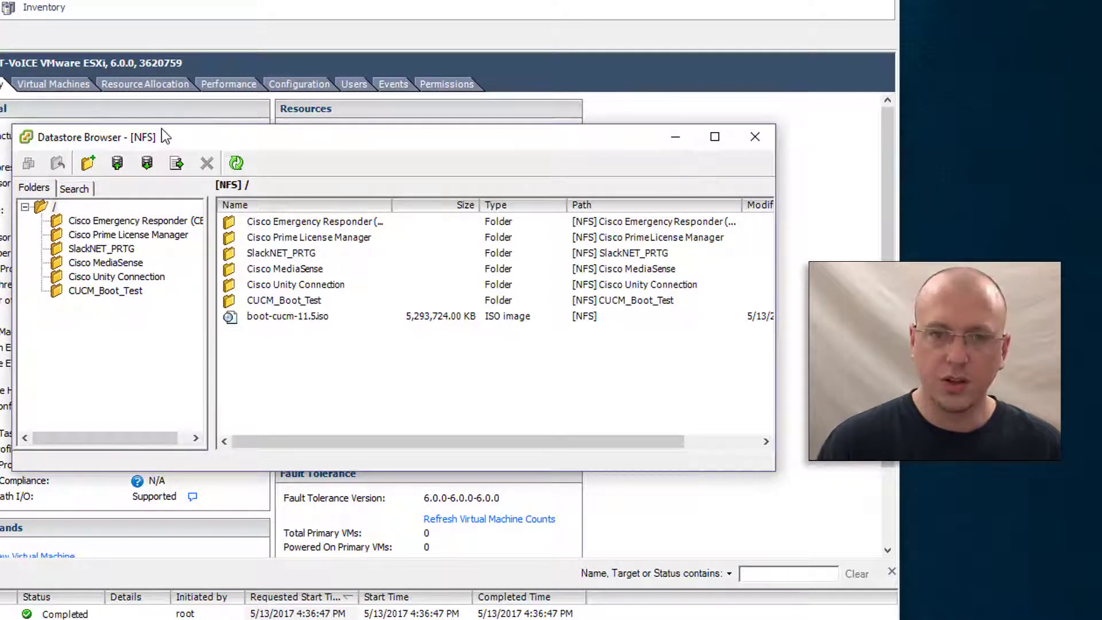
Step: Point CUCM_Boot_Test's CD/DVD drive 1 at [datastore1] cucm_11.5_bootable.iso, connected at power on
{"action": "left_click", "coordinate": [755, 137]}
{"action": "left_click", "coordinate": [68, 160]}
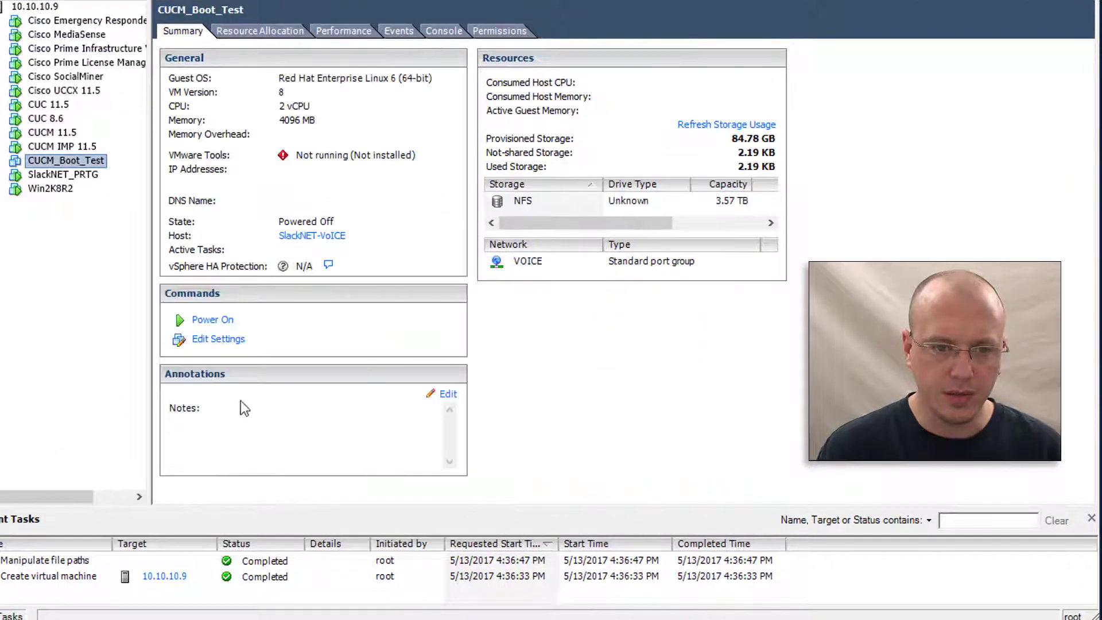
{"action": "left_click", "coordinate": [222, 340]}
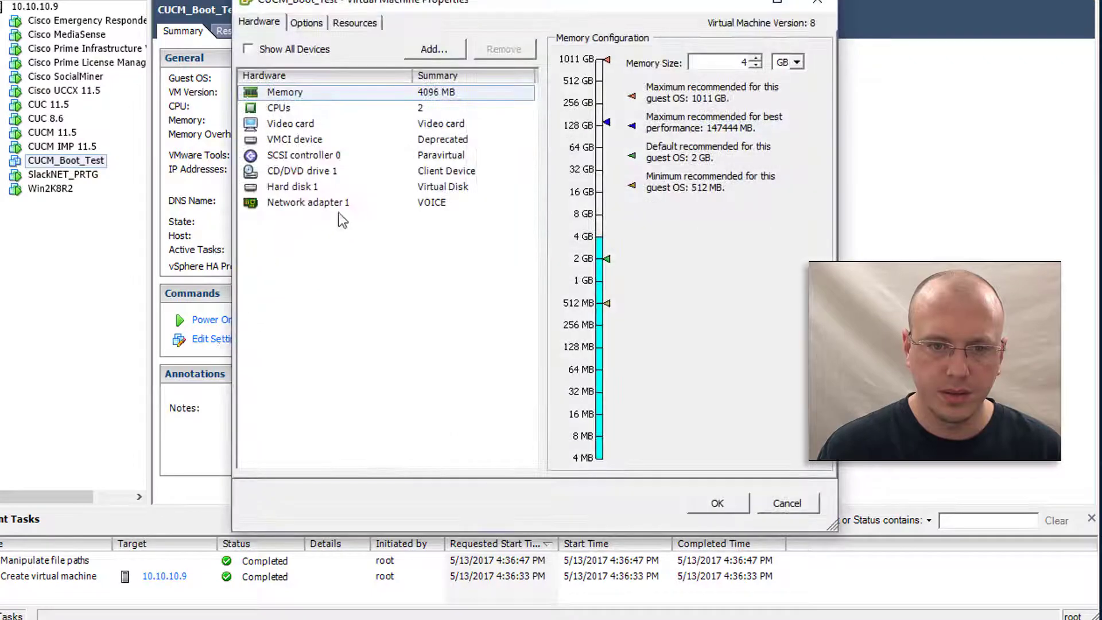
{"action": "left_click", "coordinate": [349, 171]}
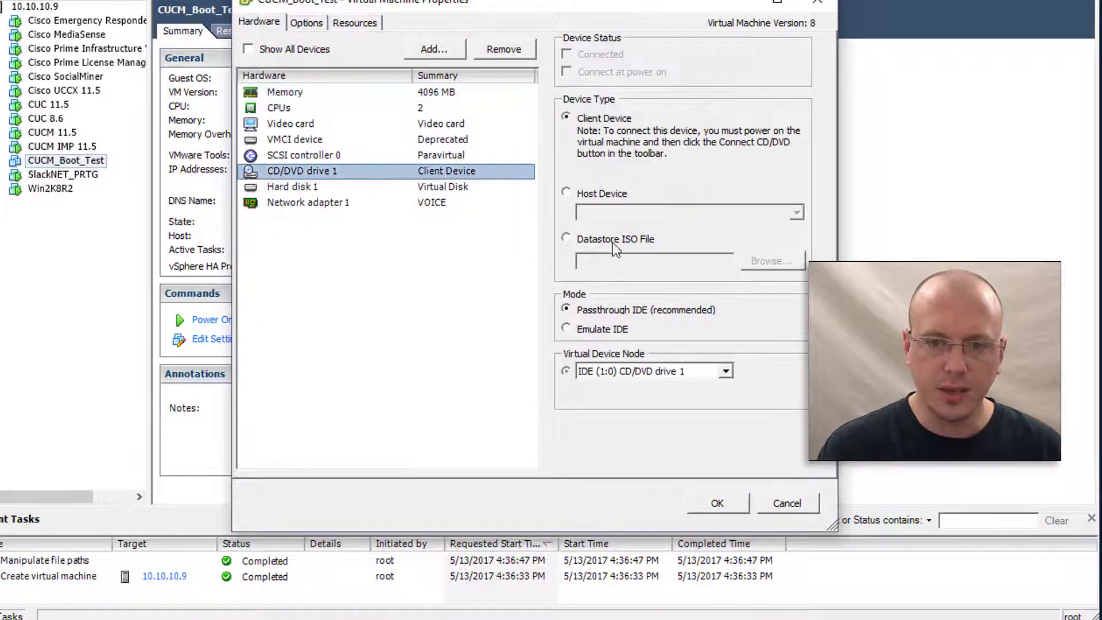
{"action": "left_click", "coordinate": [608, 242]}
{"action": "left_click", "coordinate": [630, 73]}
{"action": "left_click", "coordinate": [768, 261]}
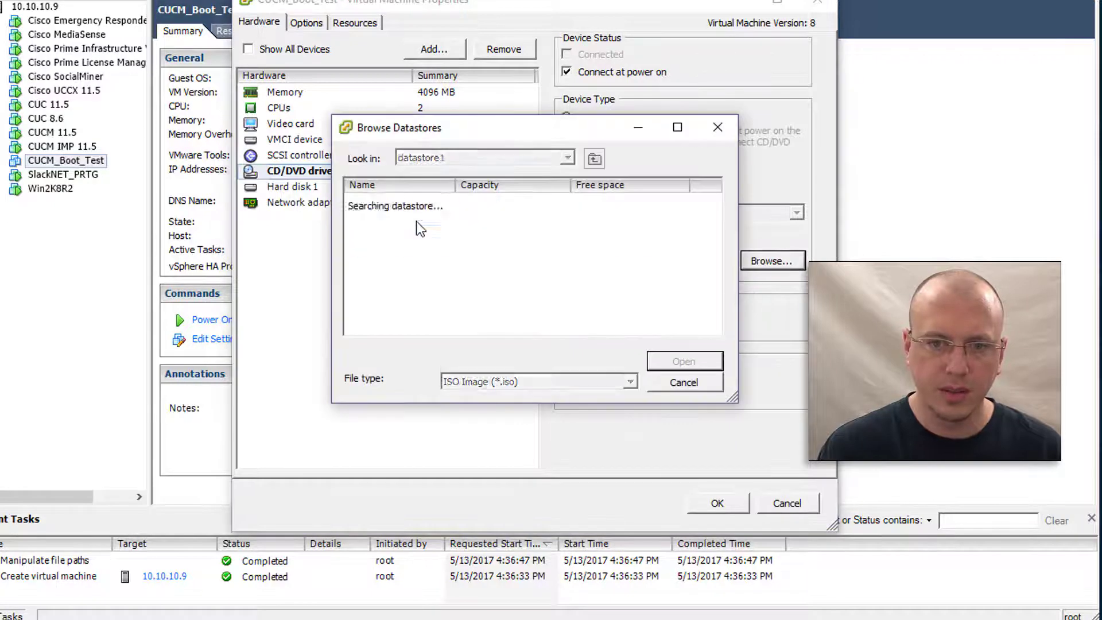
{"action": "double_click", "coordinate": [415, 222]}
{"action": "left_click", "coordinate": [414, 250]}
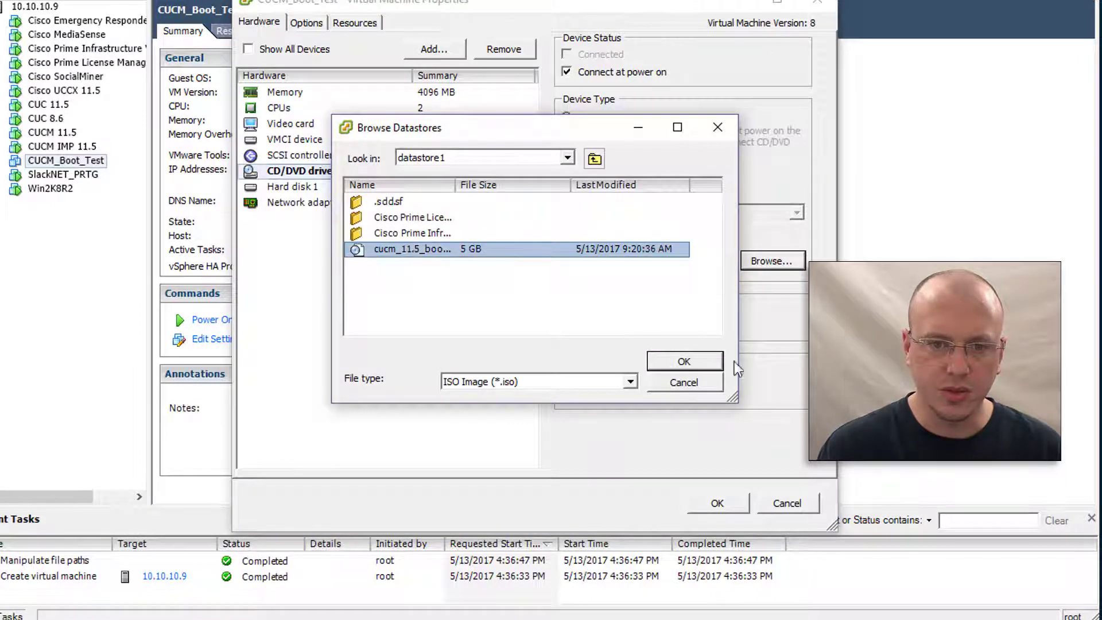
{"action": "left_click", "coordinate": [684, 361]}
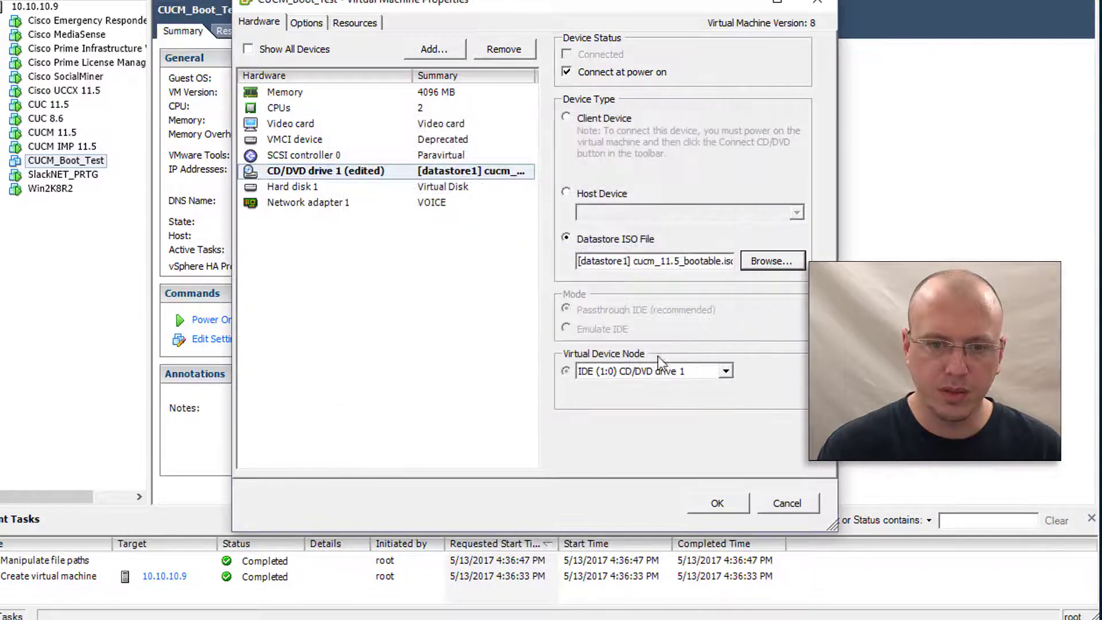
{"action": "left_click", "coordinate": [721, 500]}
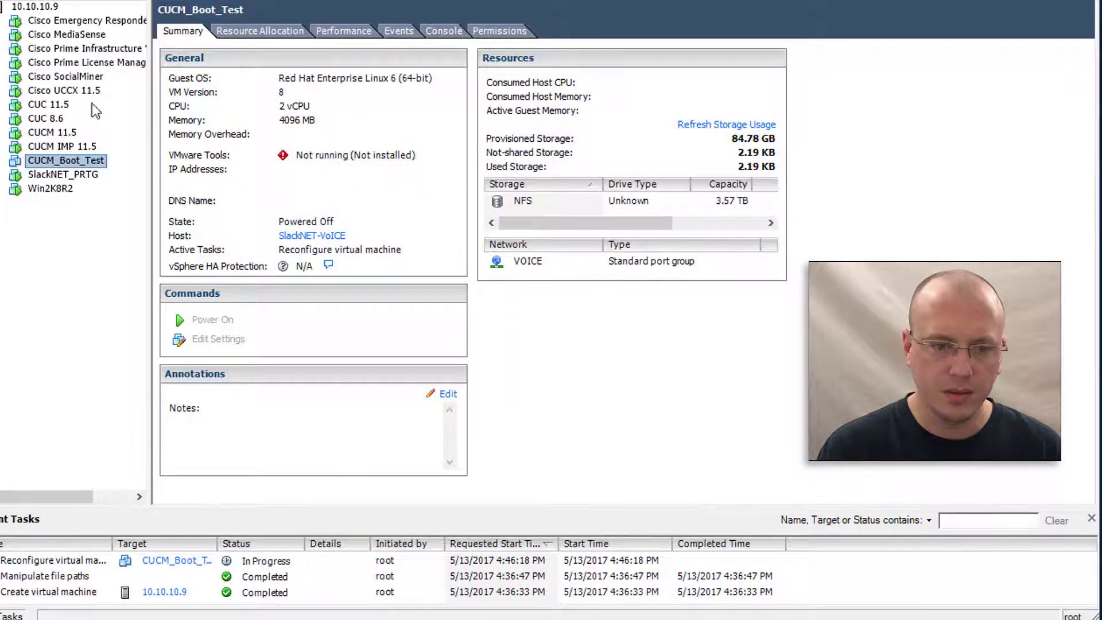
{"action": "right_click", "coordinate": [102, 161]}
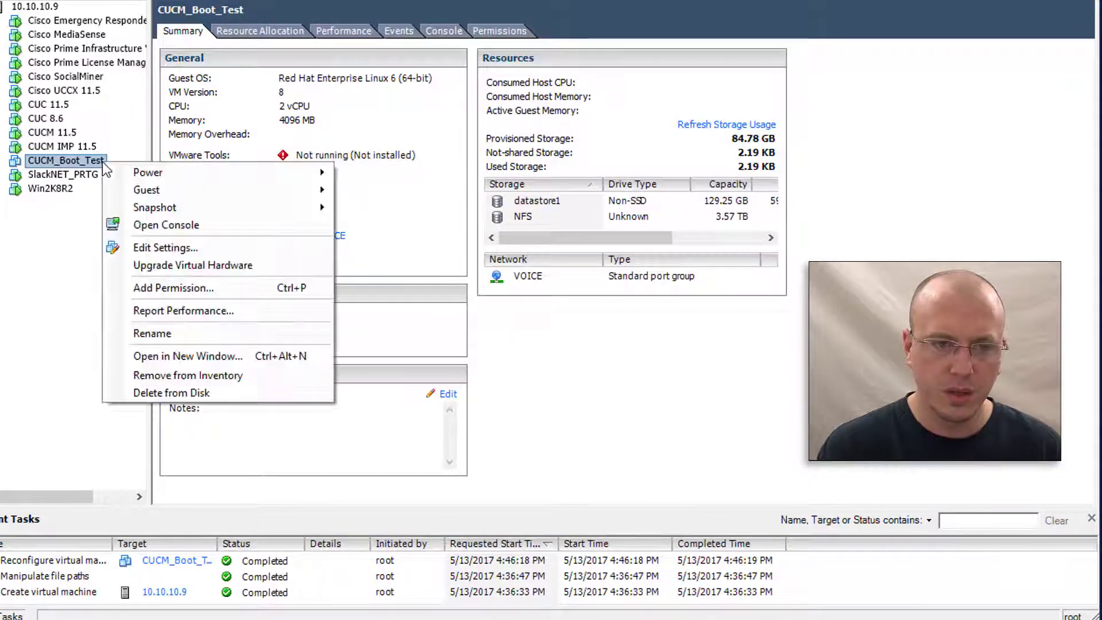
Step: Open the CUCM_Boot_Test console and enlarge its window
{"action": "left_click", "coordinate": [191, 228]}
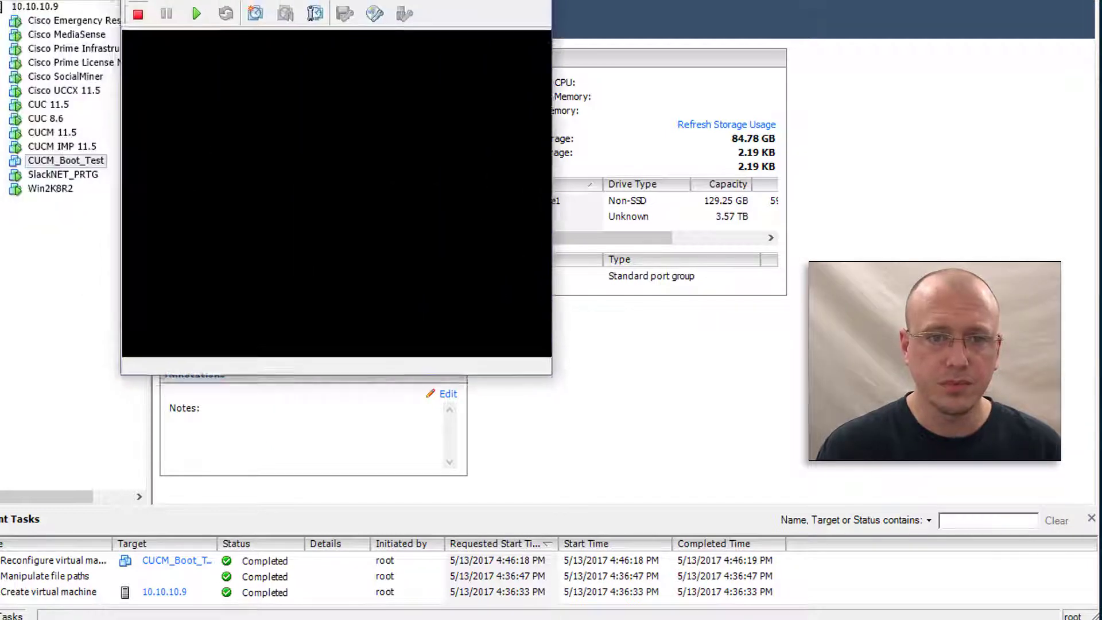
{"action": "left_click_drag", "start_coordinate": [562, 384], "coordinate": [787, 517]}
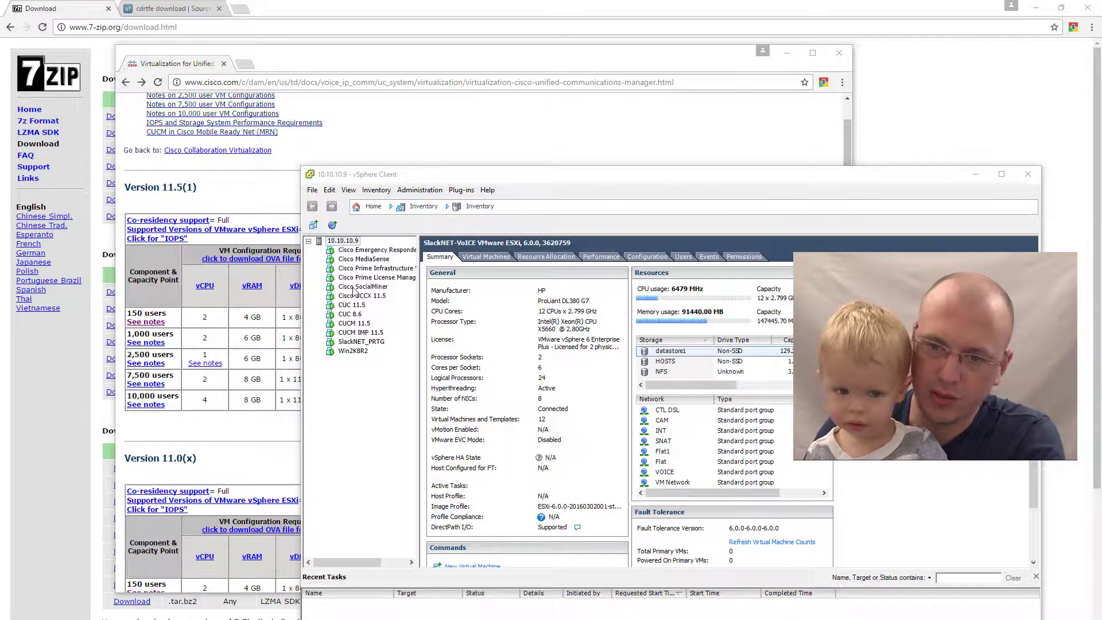
Step: Begin a Custom-configuration new virtual machine on host 10.10.10.9 and start entering its name
{"action": "left_click", "coordinate": [348, 244]}
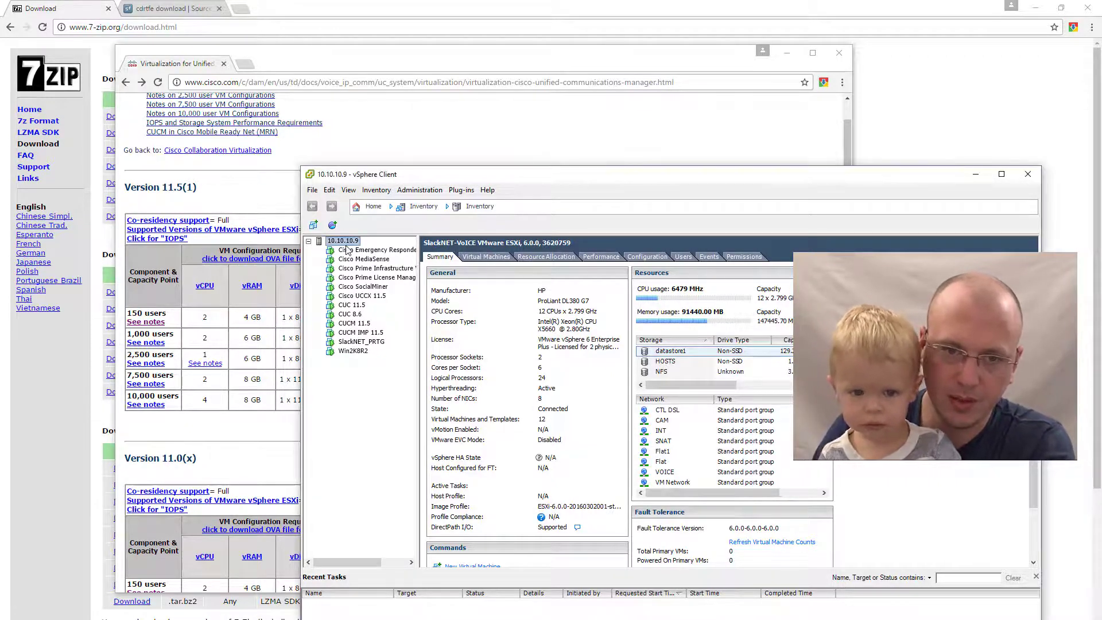
{"action": "right_click", "coordinate": [347, 245]}
{"action": "key", "text": "Escape"}
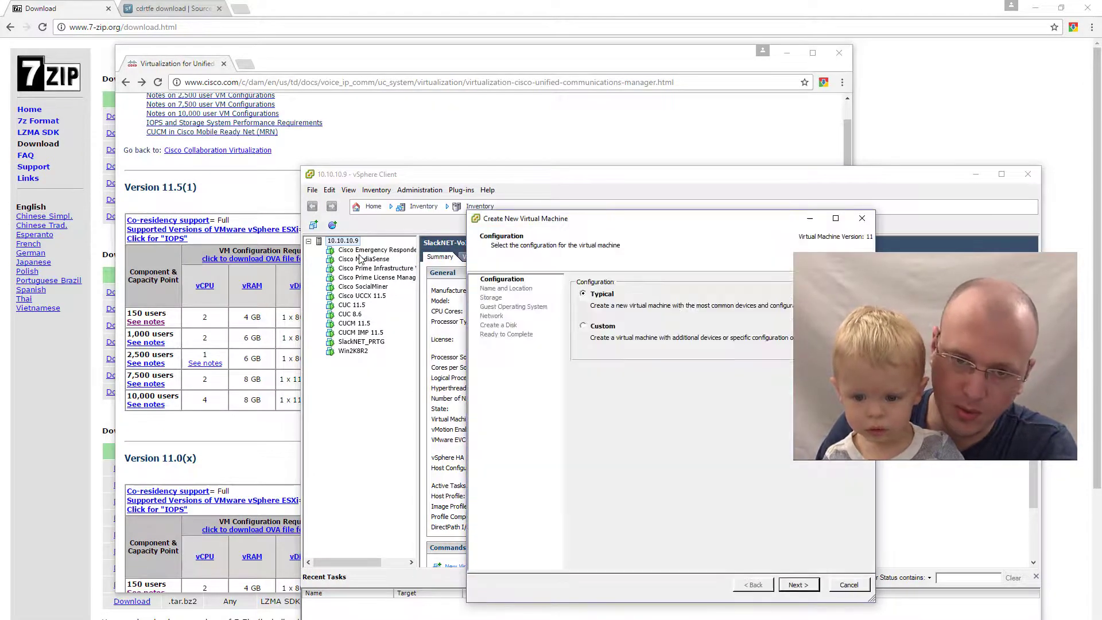
{"action": "left_click", "coordinate": [593, 327]}
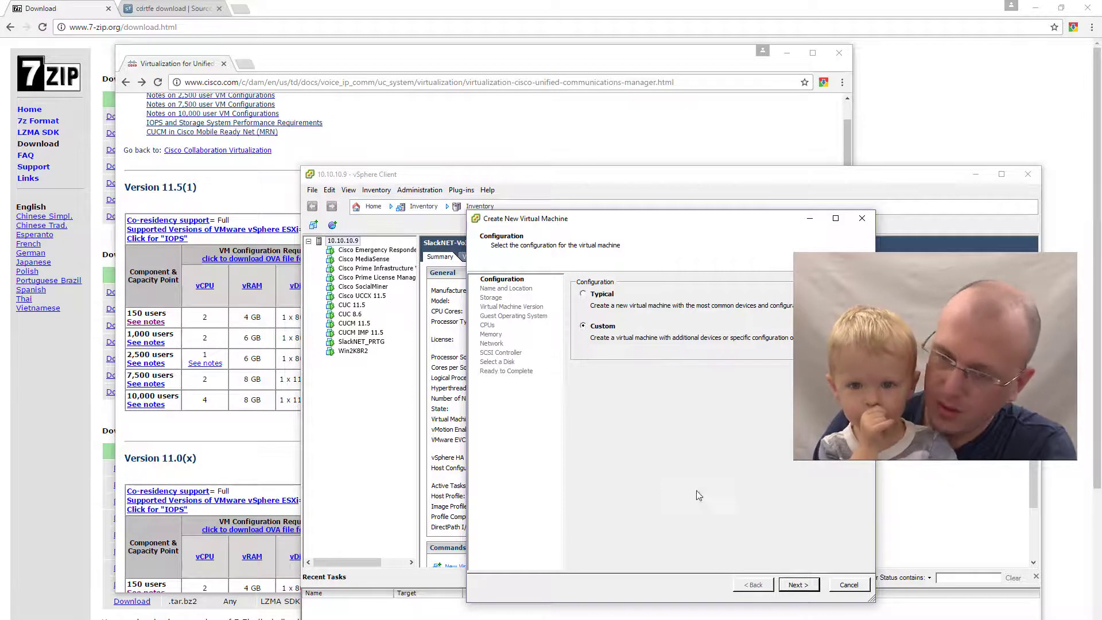
{"action": "left_click", "coordinate": [798, 586]}
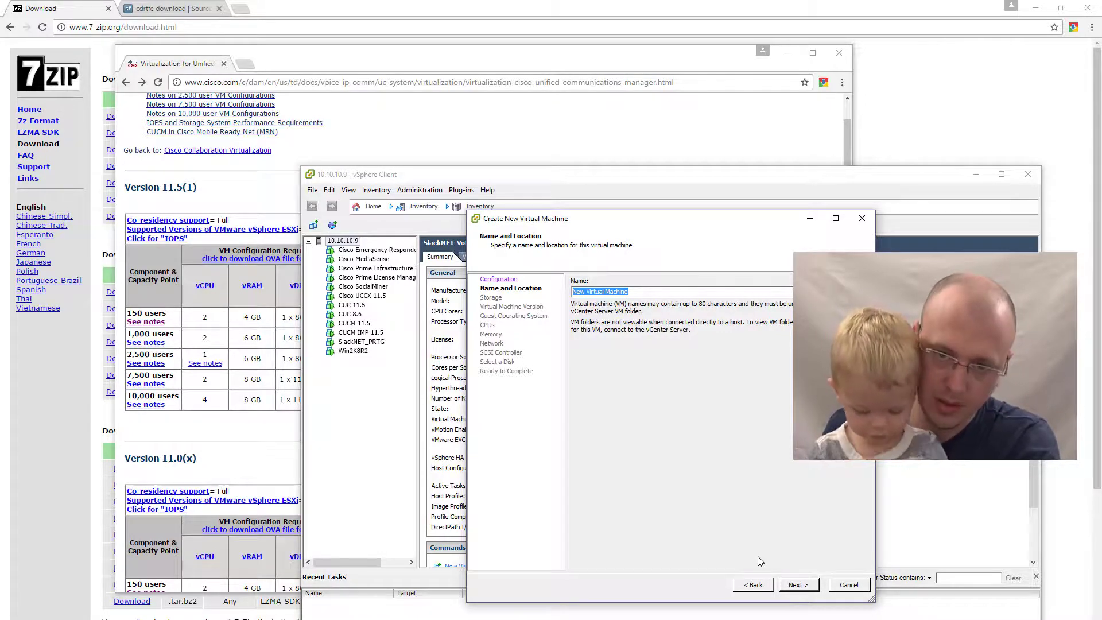
{"action": "type", "text": "licmvfmv"}
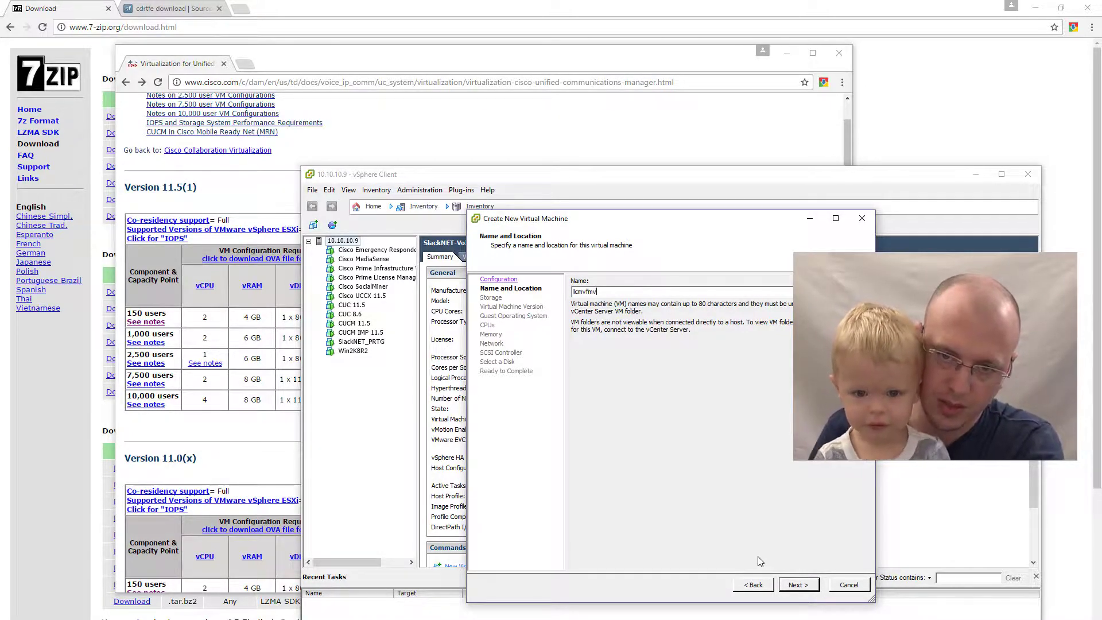